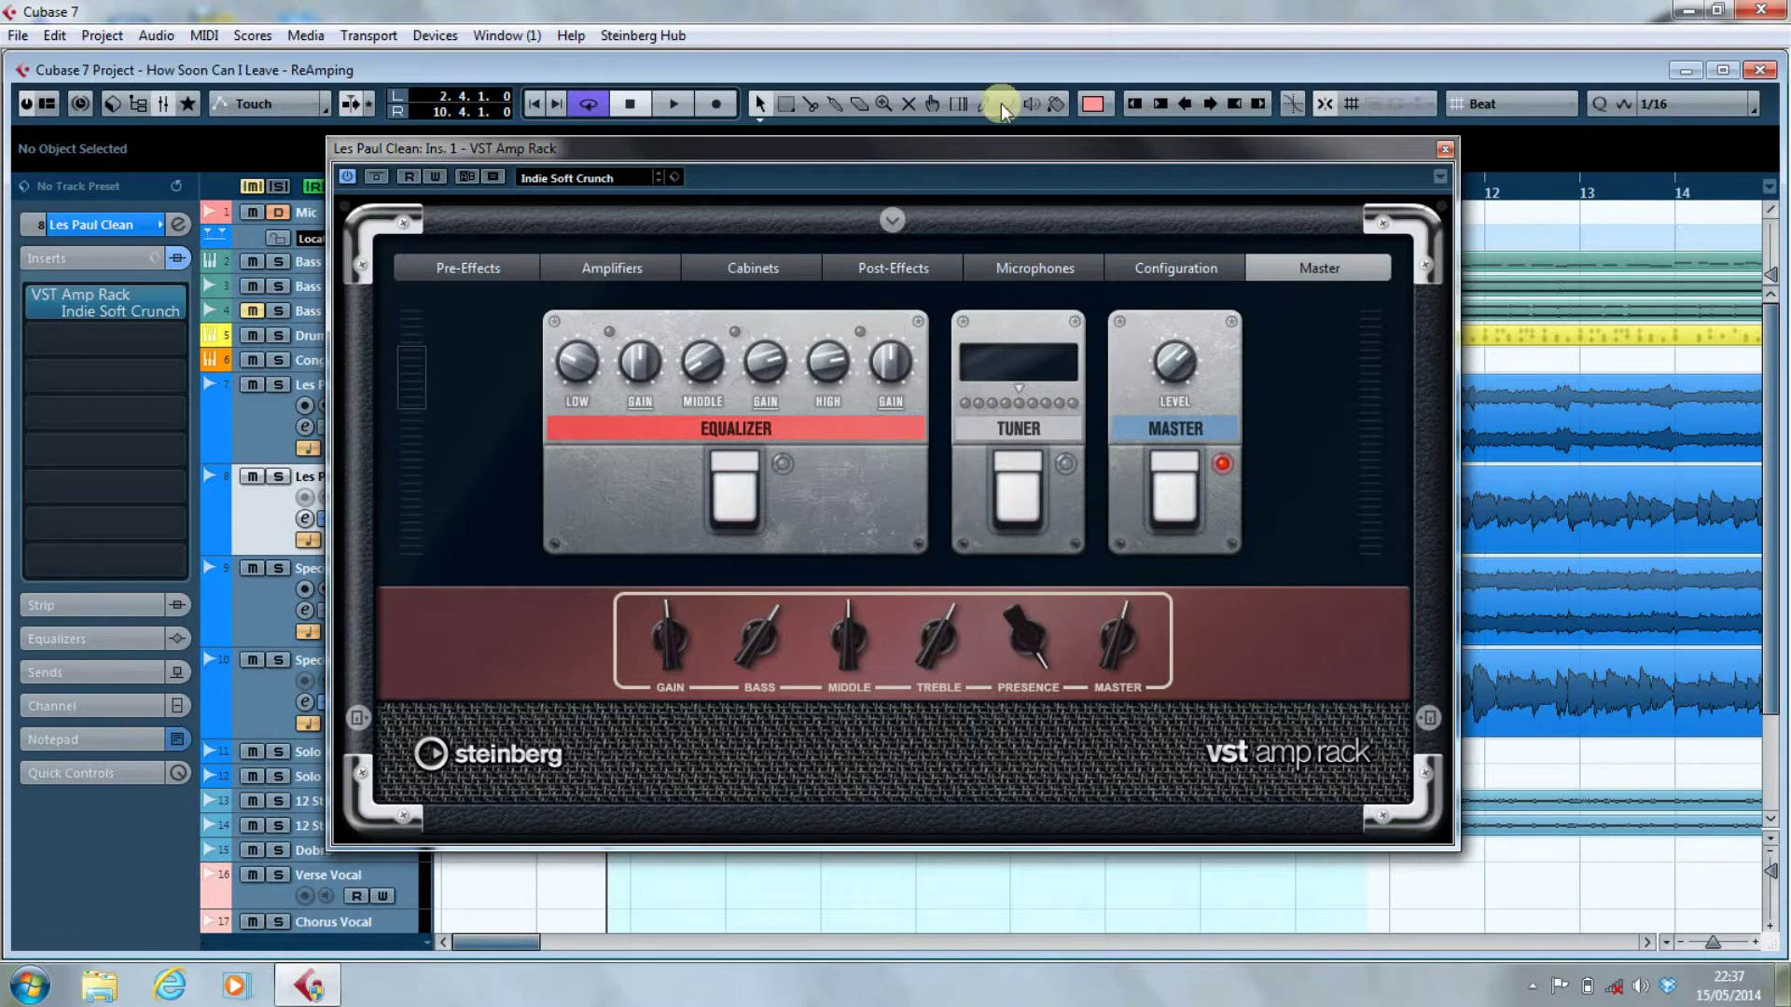
Inspect the pre-effects pedals and EQ without inserting any effect, then show the Amplifiers page.
click(511, 268)
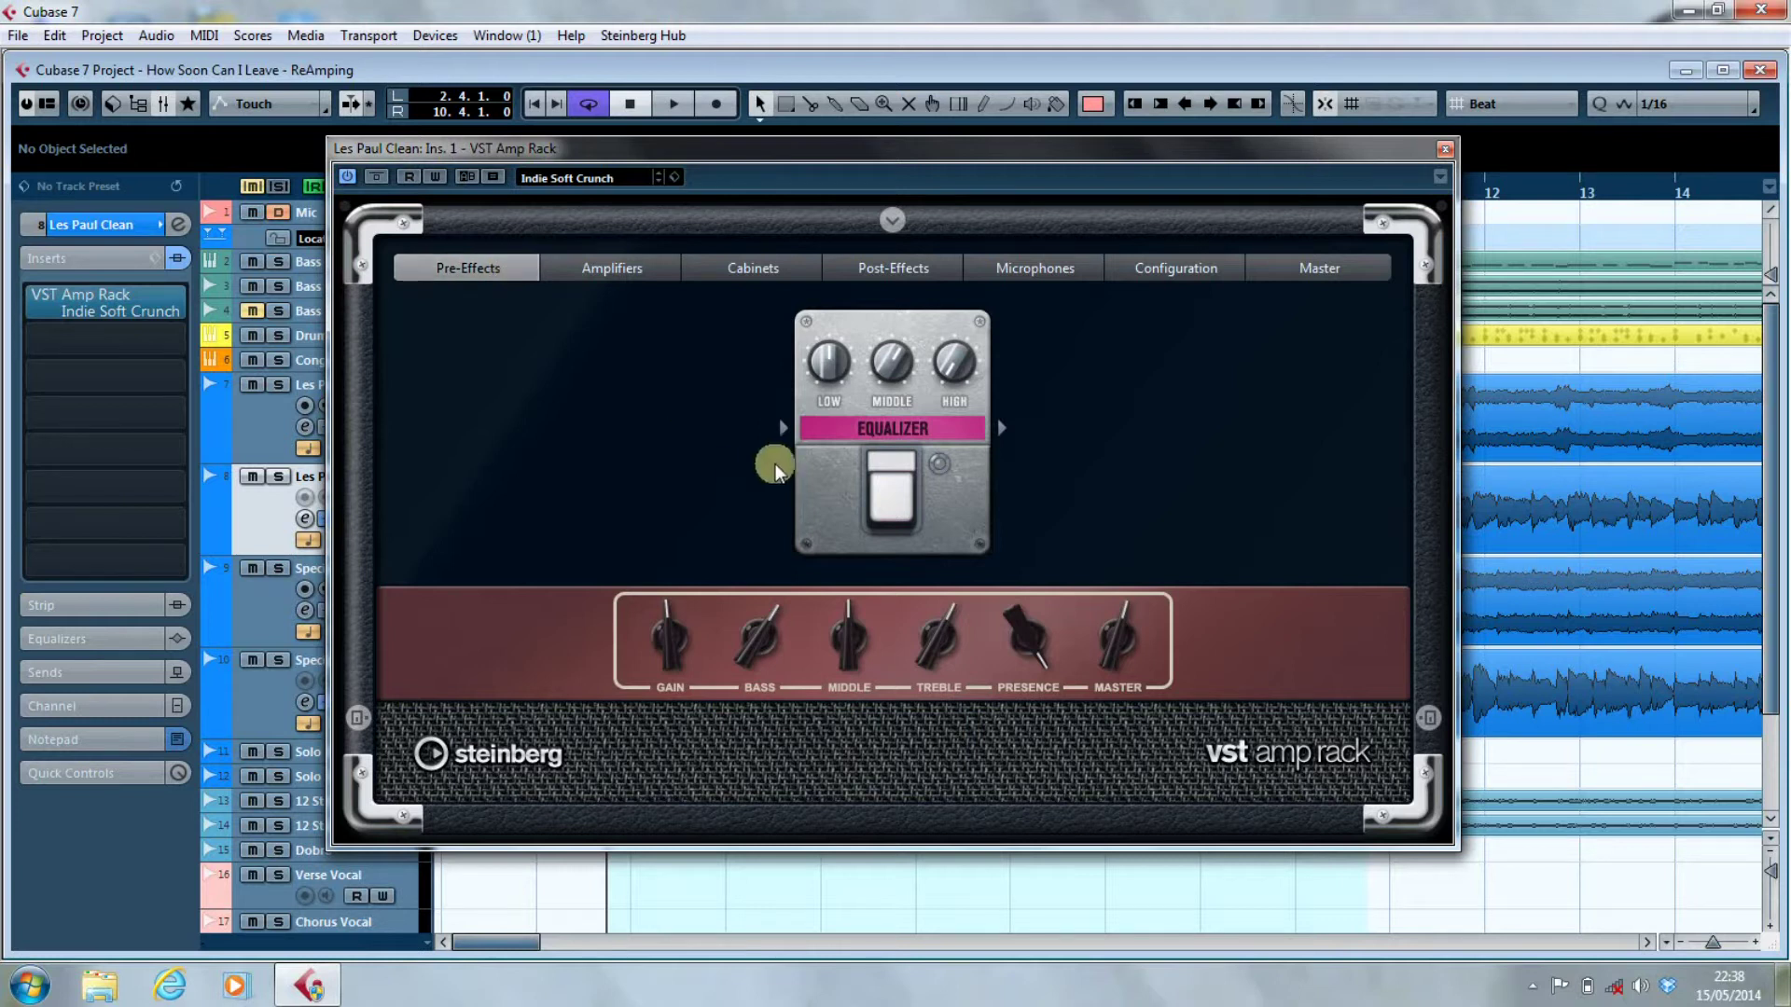
mouse_move(780, 428)
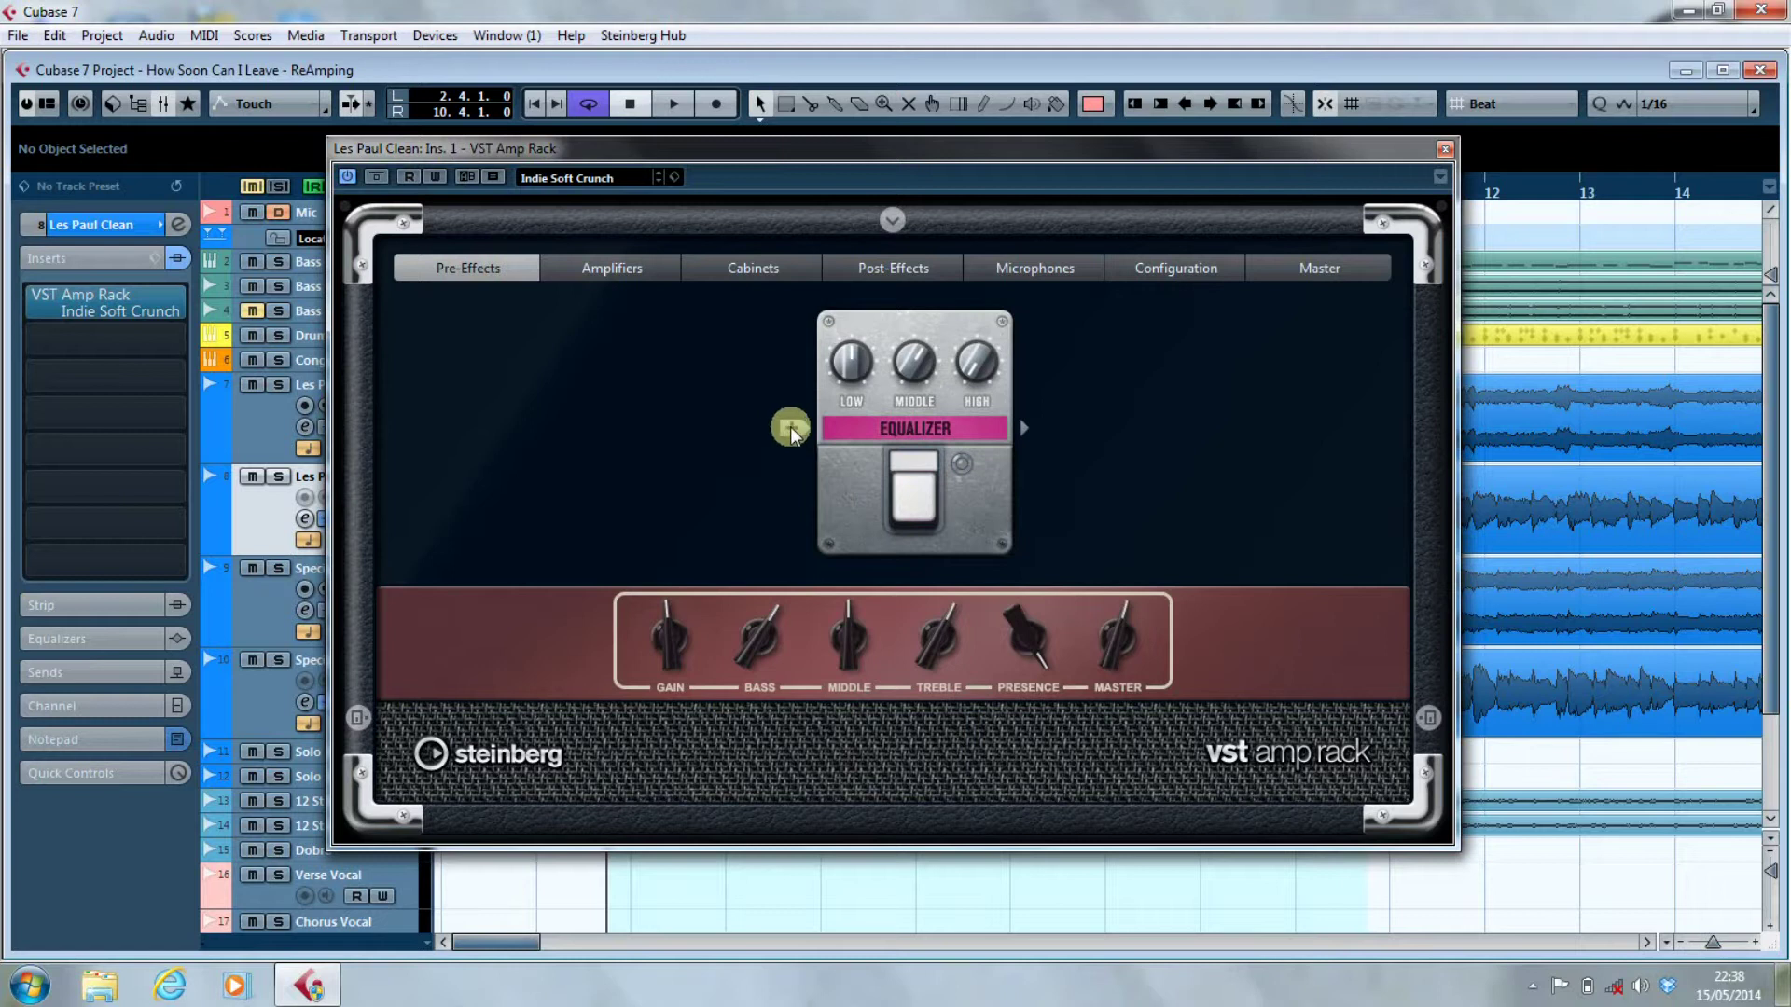
click(790, 429)
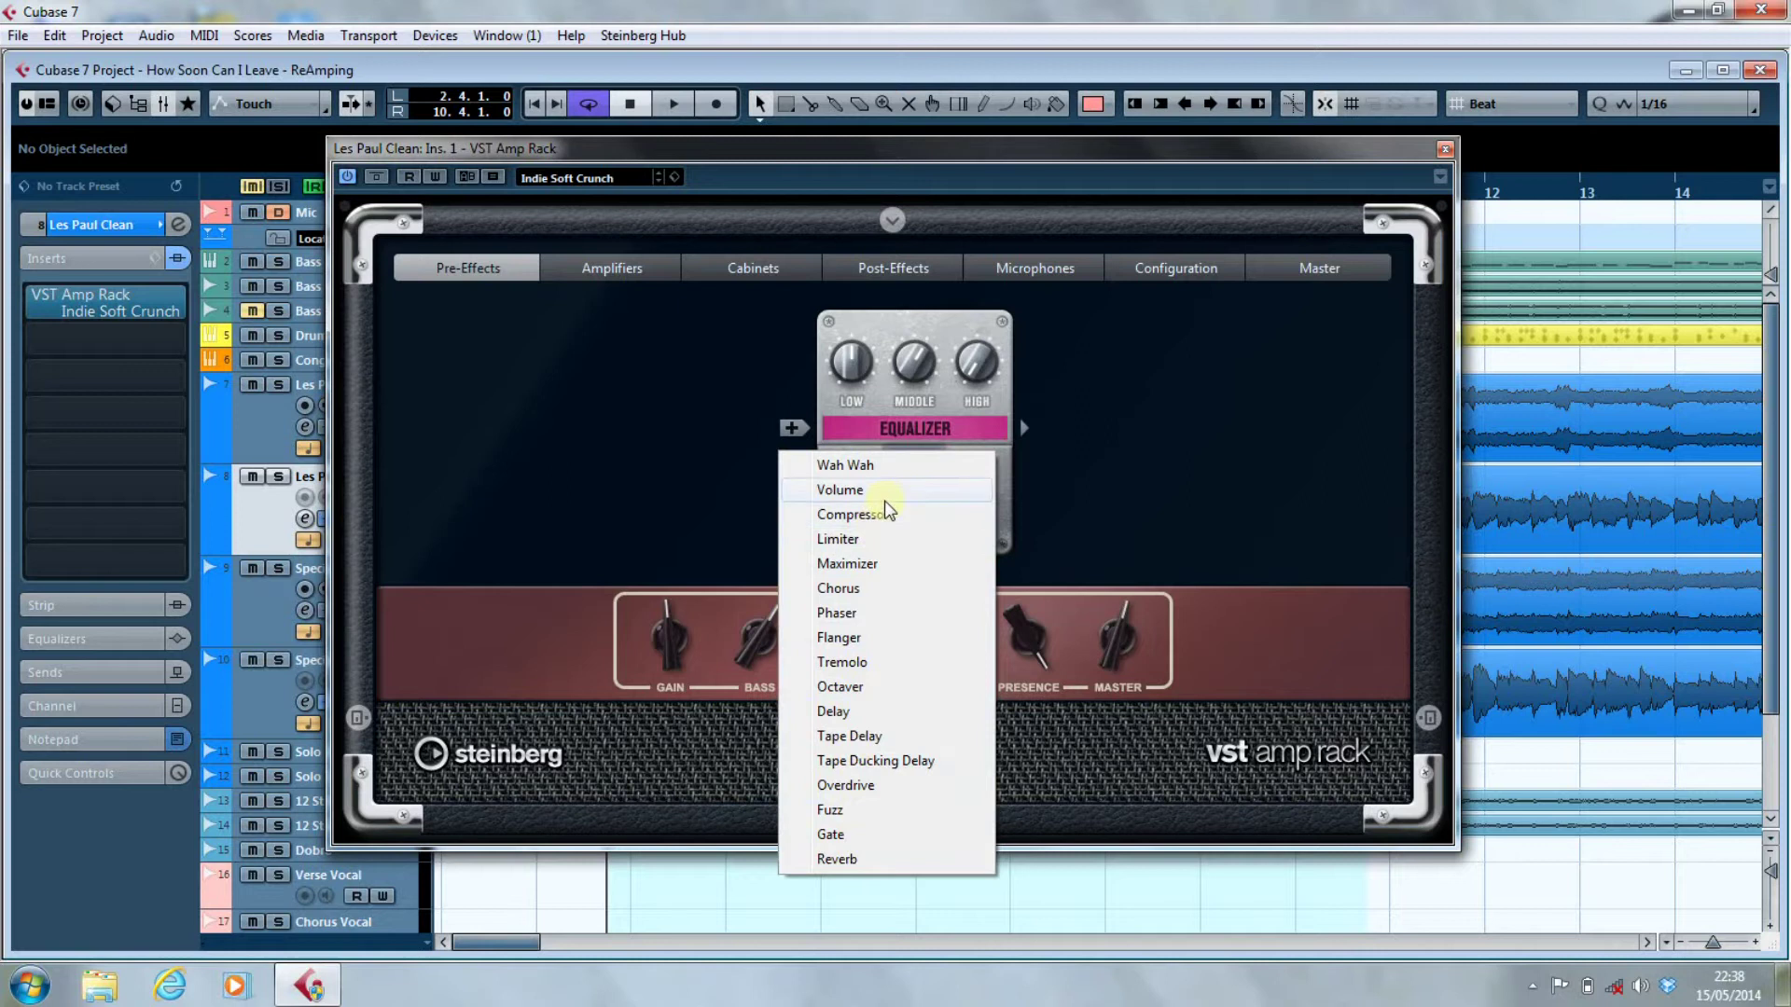
click(1087, 477)
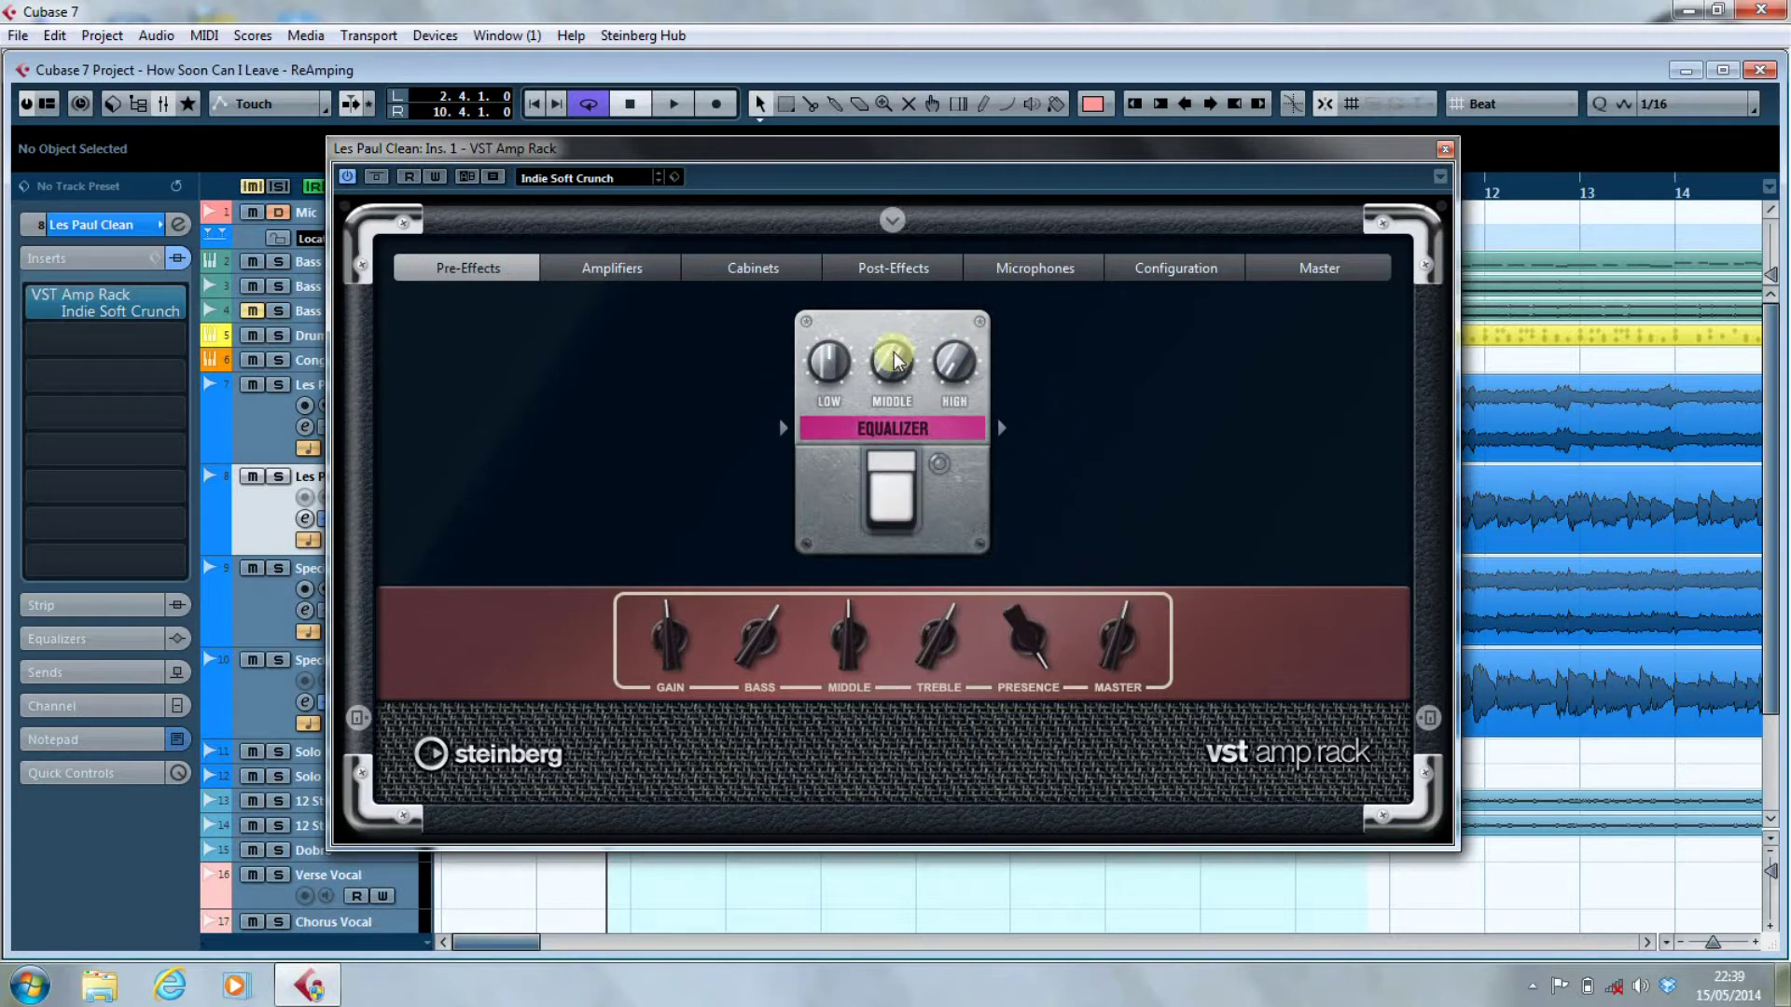
mouse_move(893, 357)
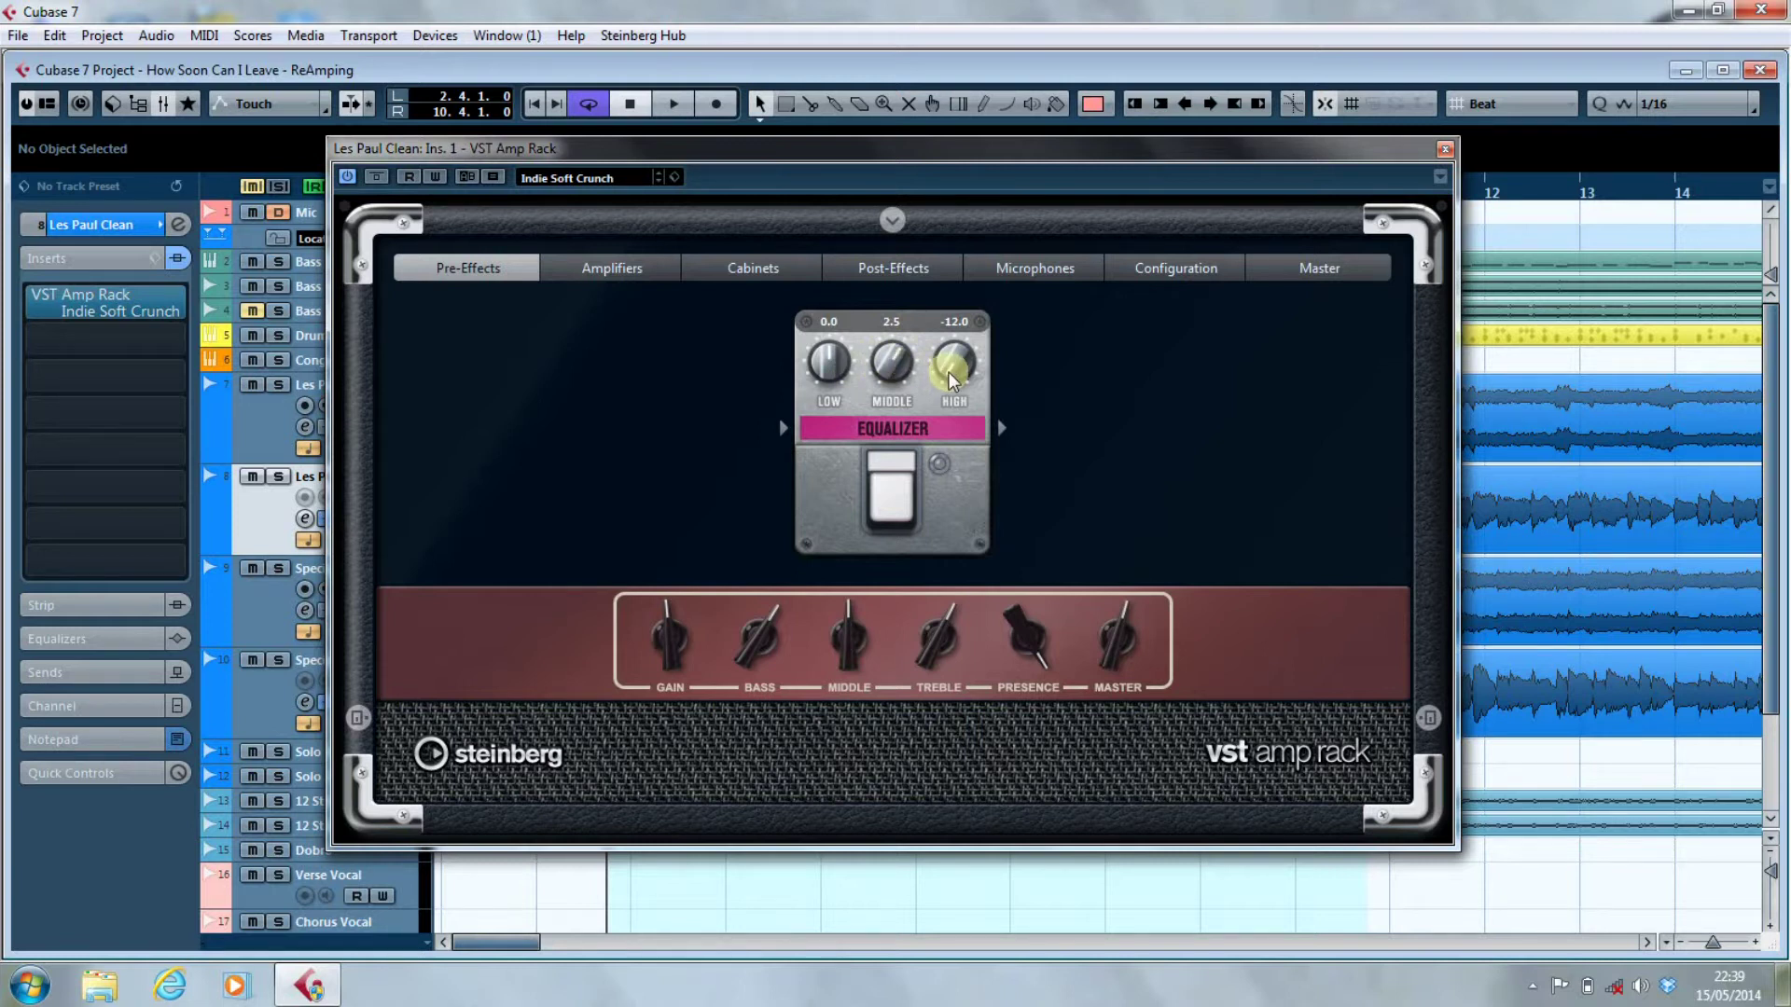
click(643, 276)
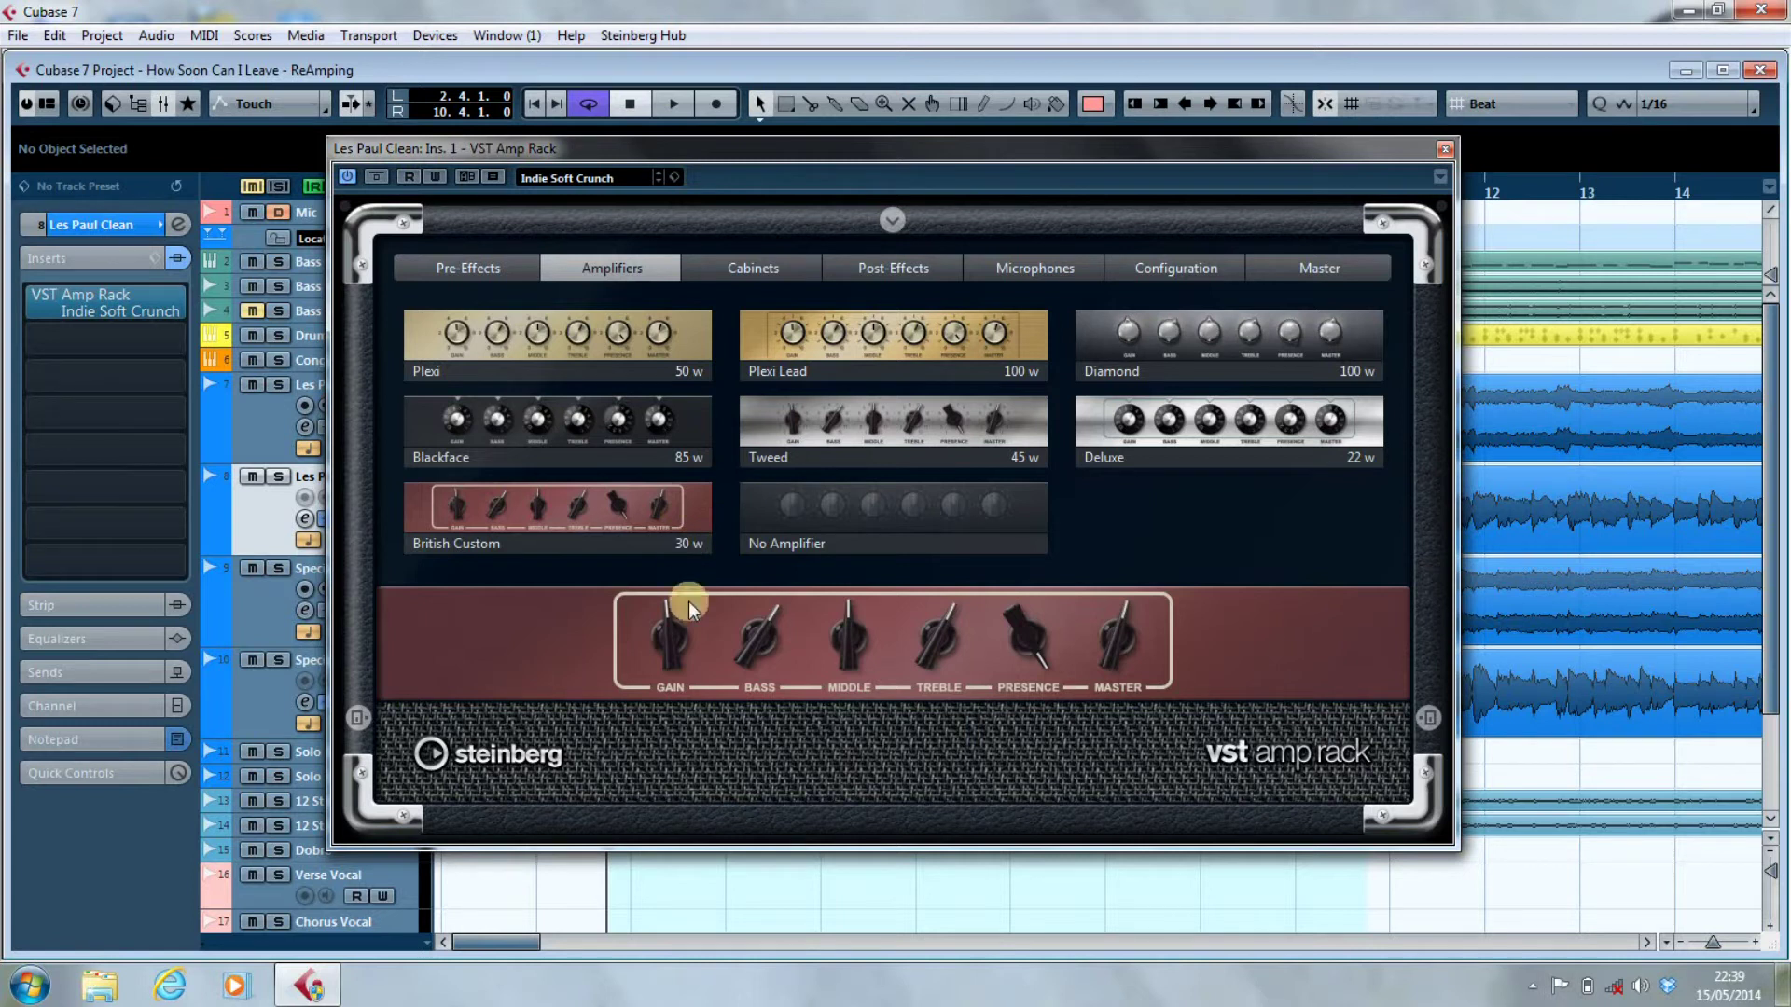
Read the British Custom knobs: Gain 4.9, Bass 6.1, Middle 5.1, Treble 5.9, Presence 9.7, Master 5.5.
mouse_move(1089, 669)
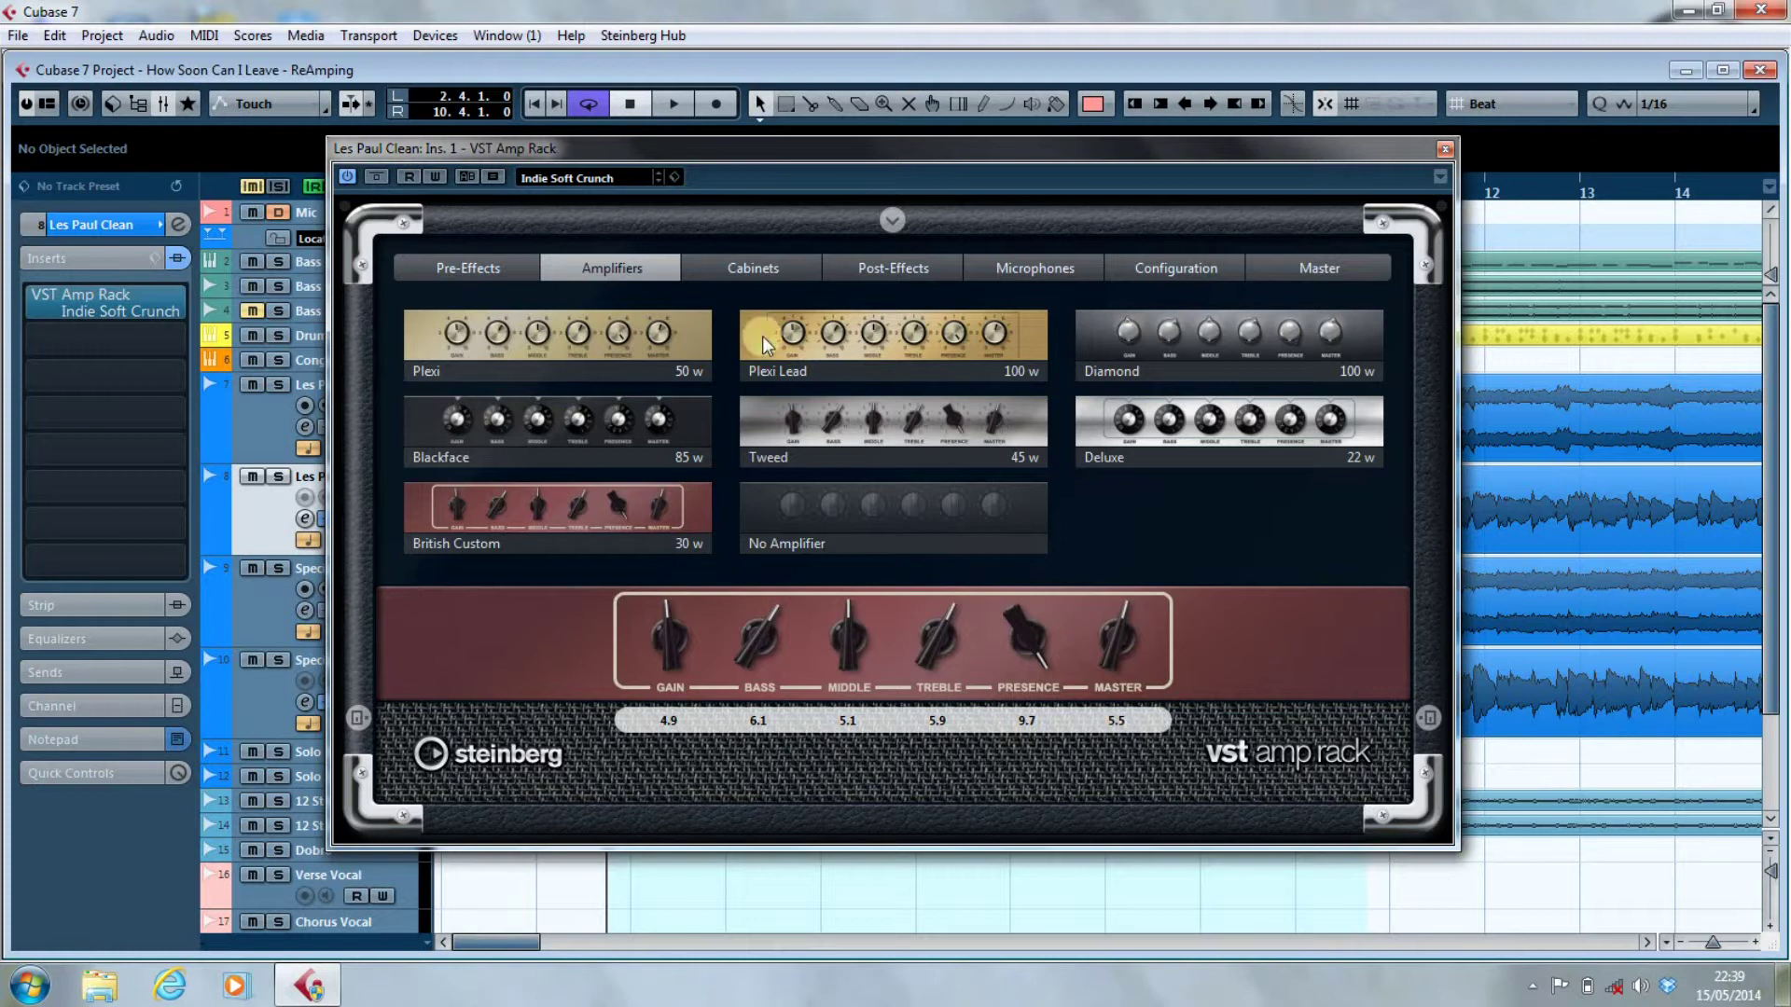
Link amplifier and cabinet choice and pick the Diamond cabinet, then show the post-effects pedals.
click(748, 276)
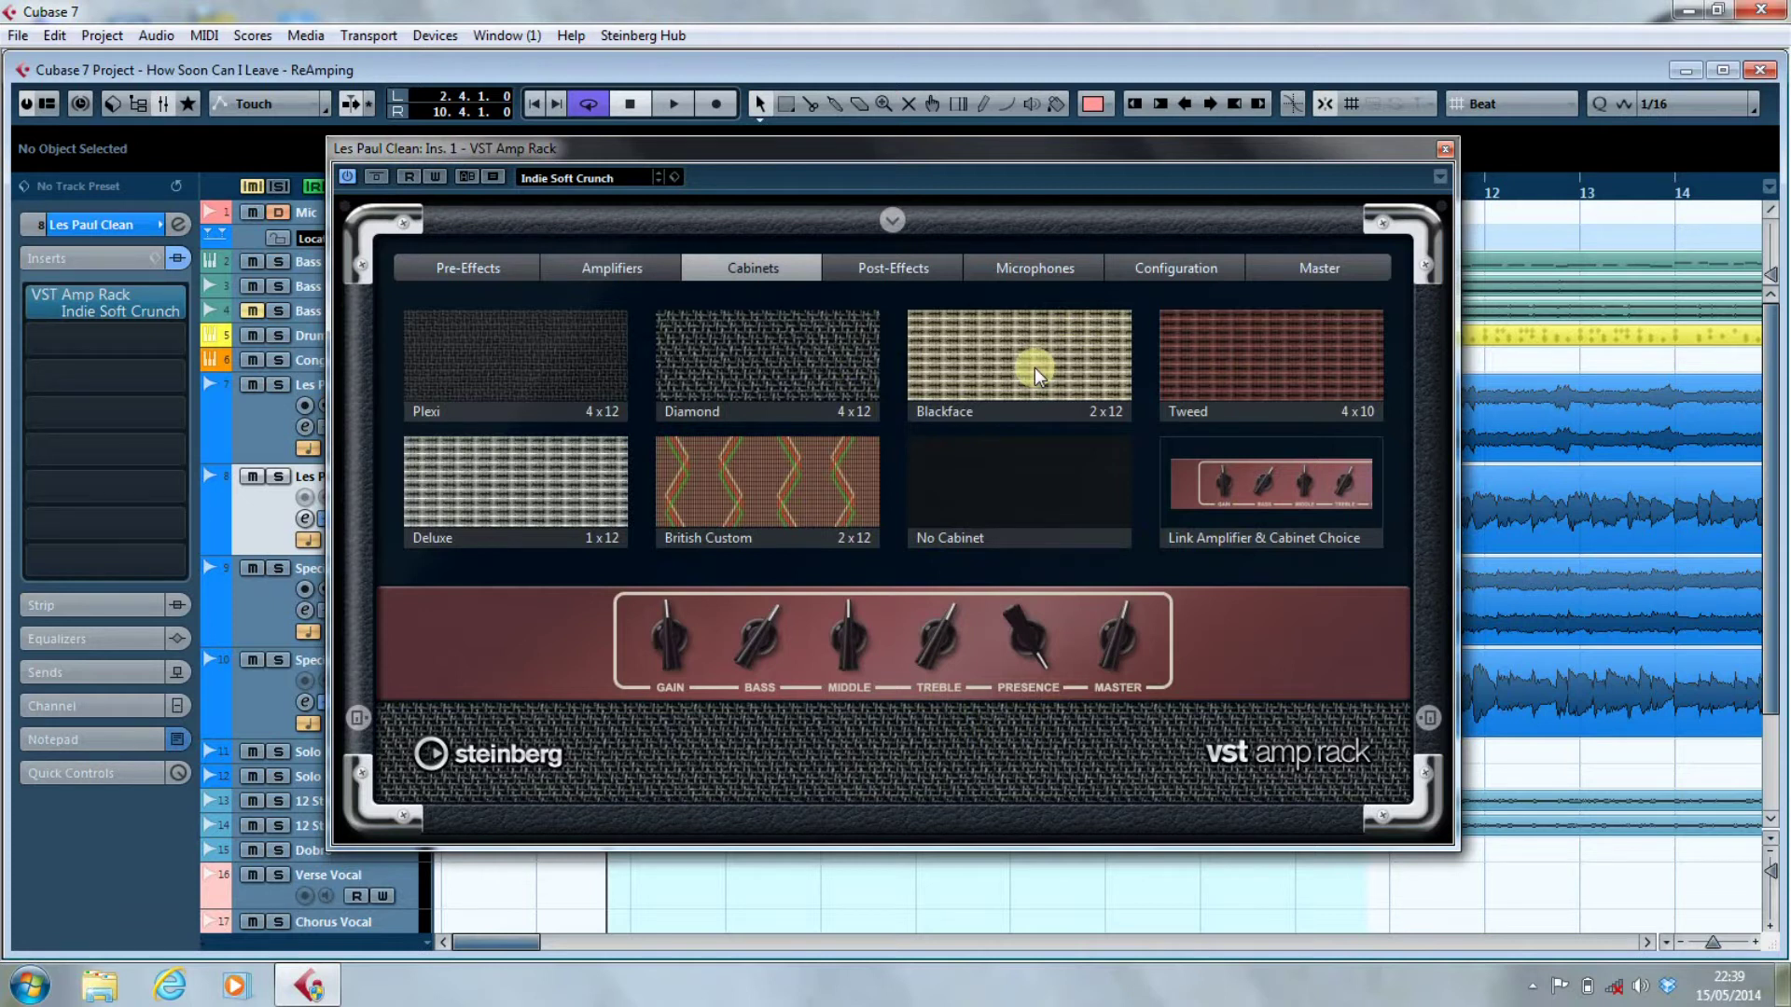
click(1275, 502)
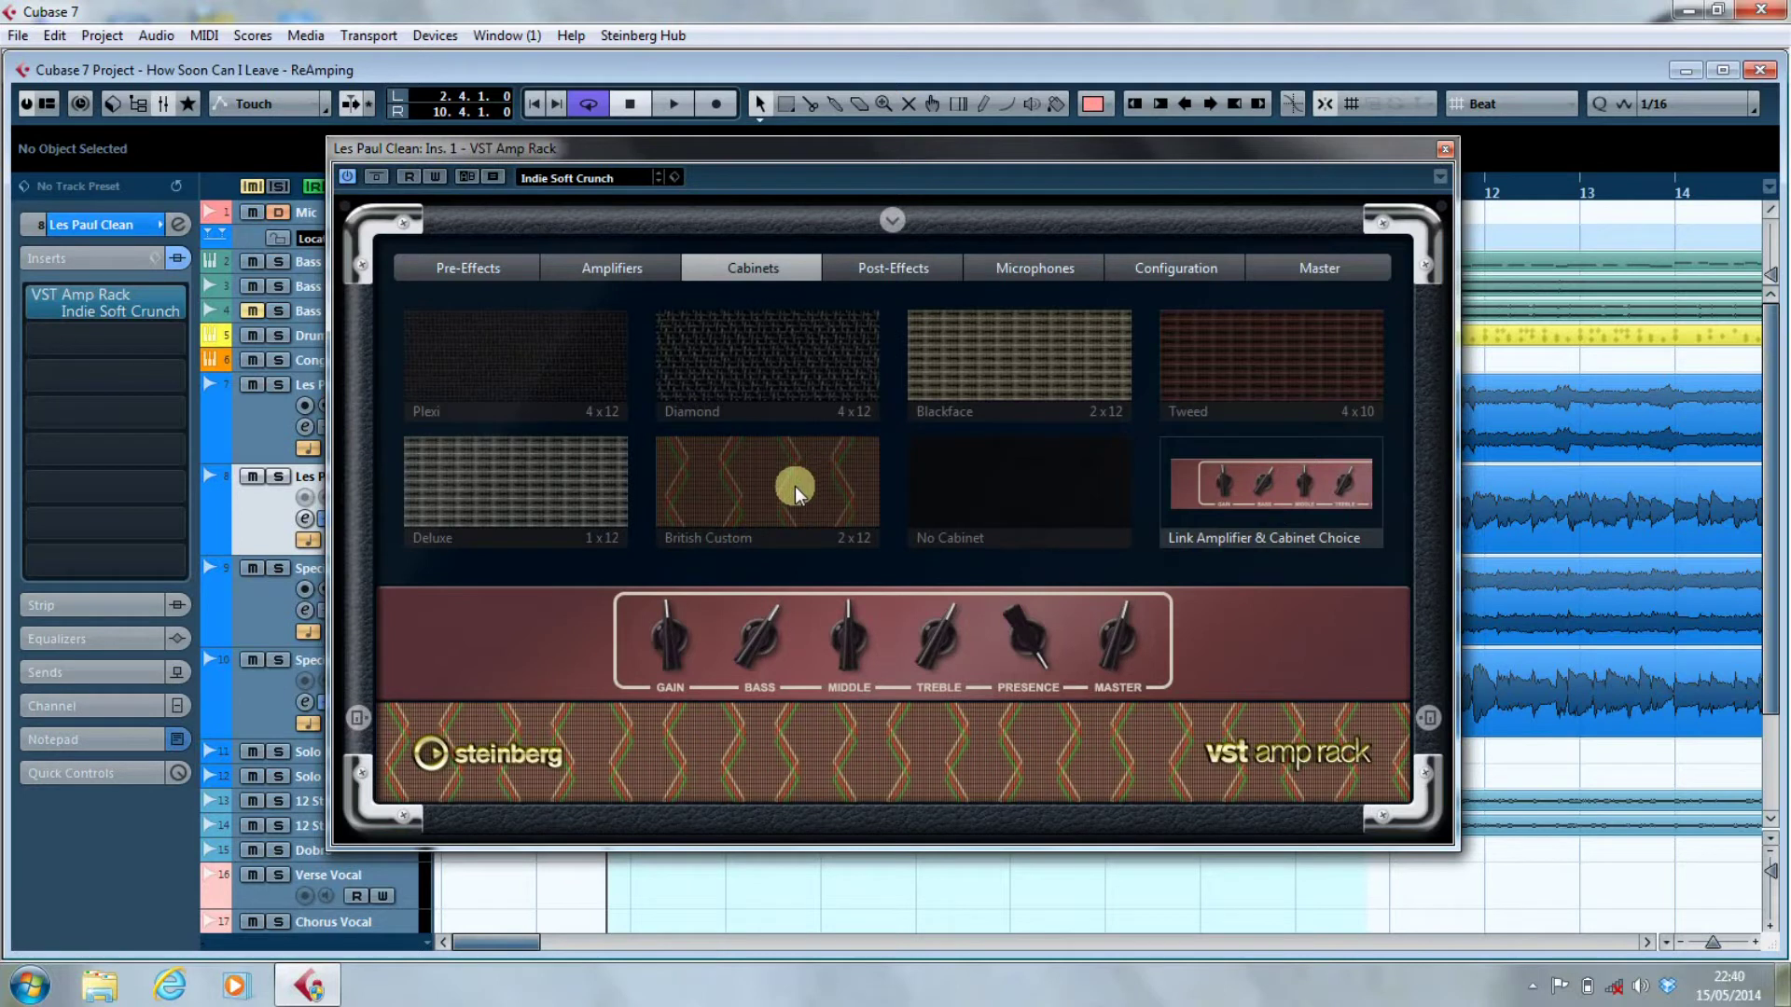
click(787, 366)
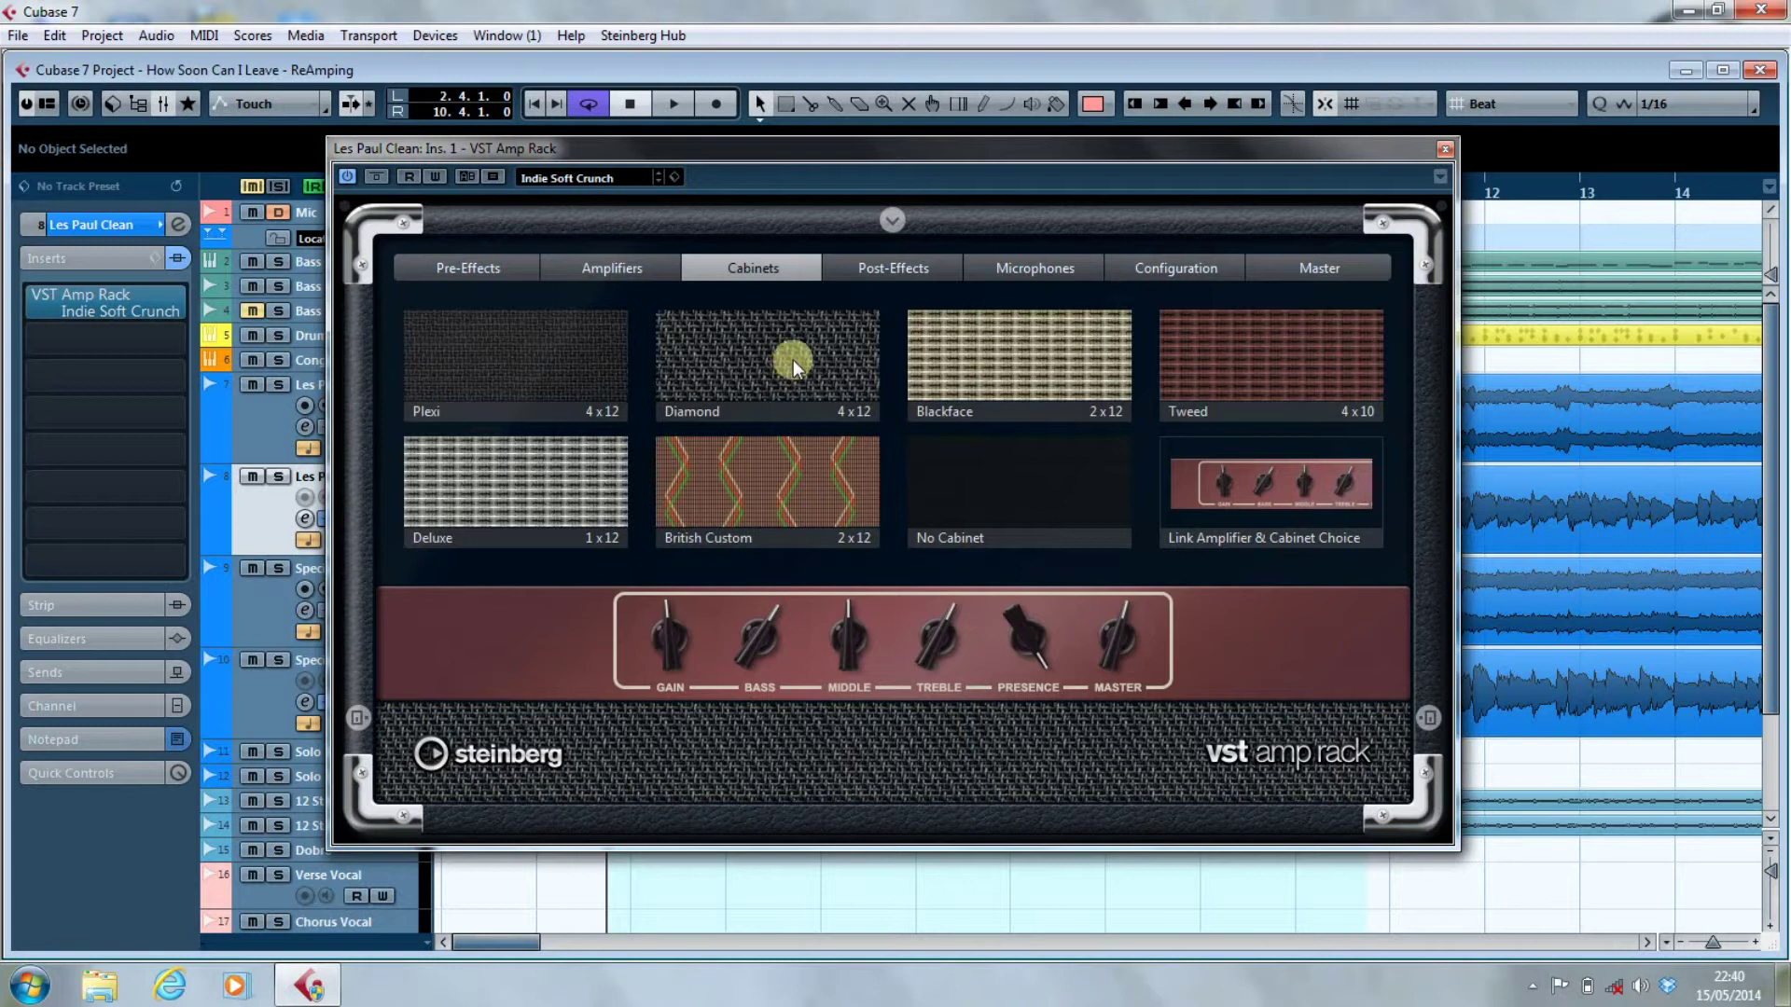
click(873, 273)
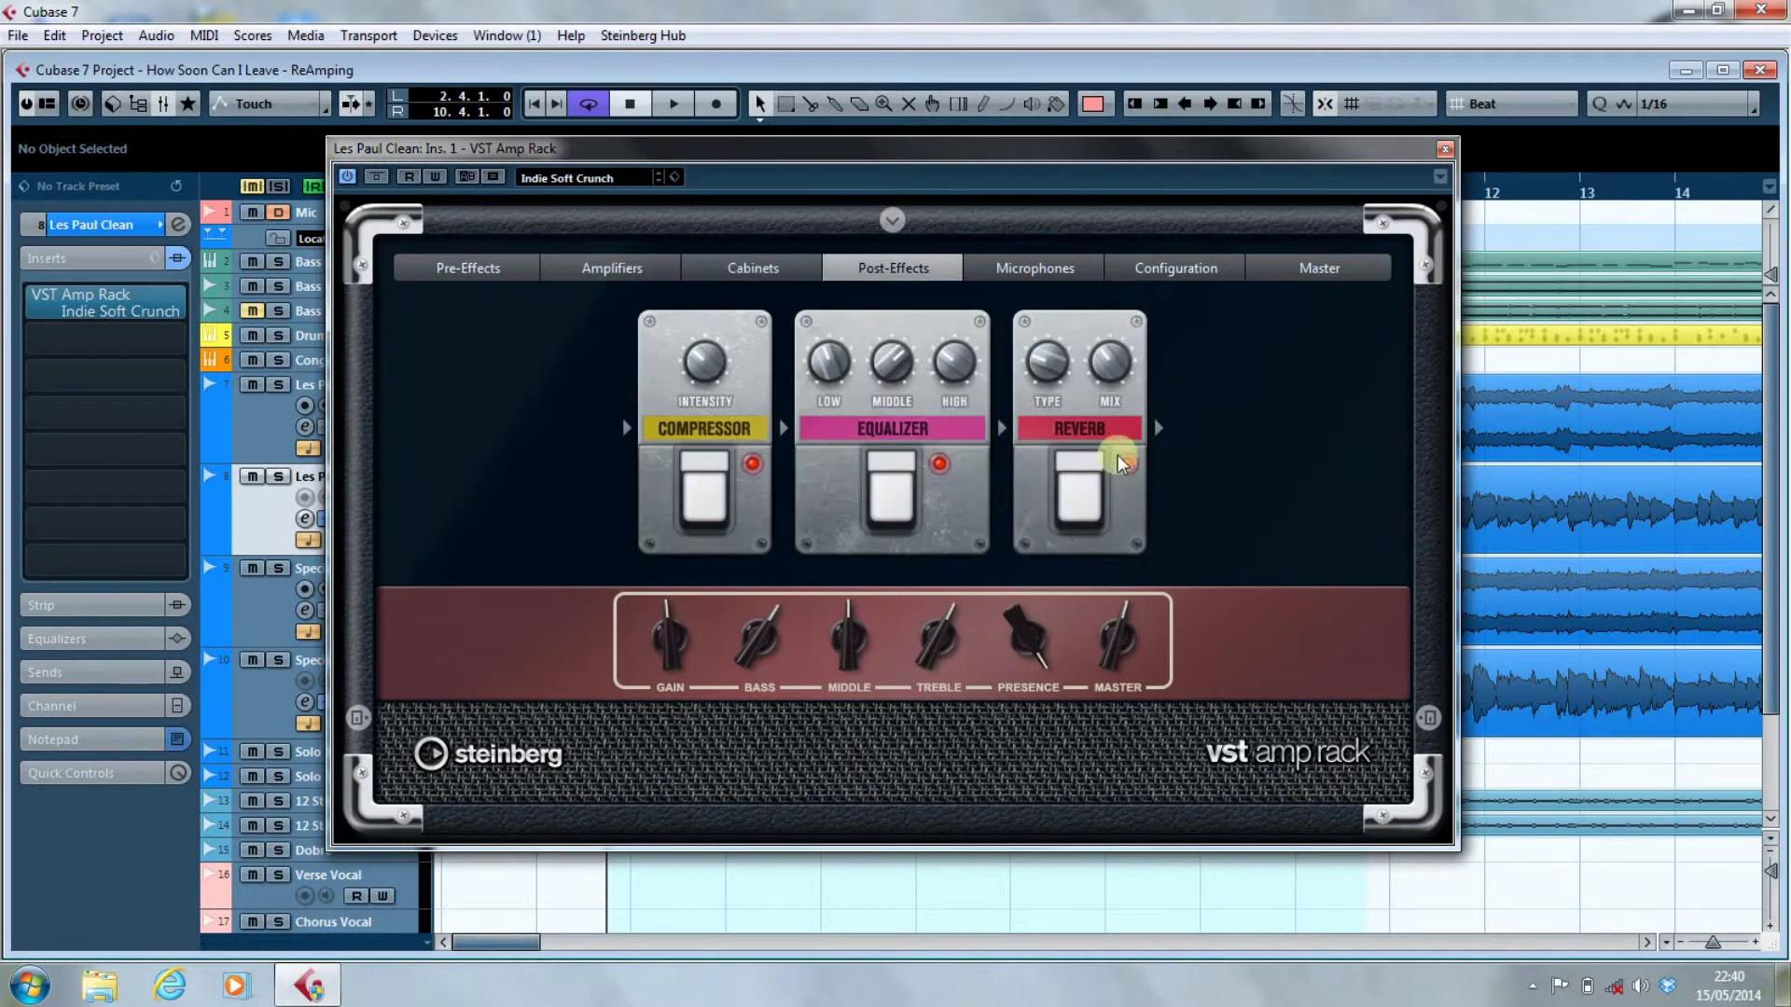
Compare the post-effects Reverb bypassed and active, leave it on, then show the Microphones page.
click(1170, 431)
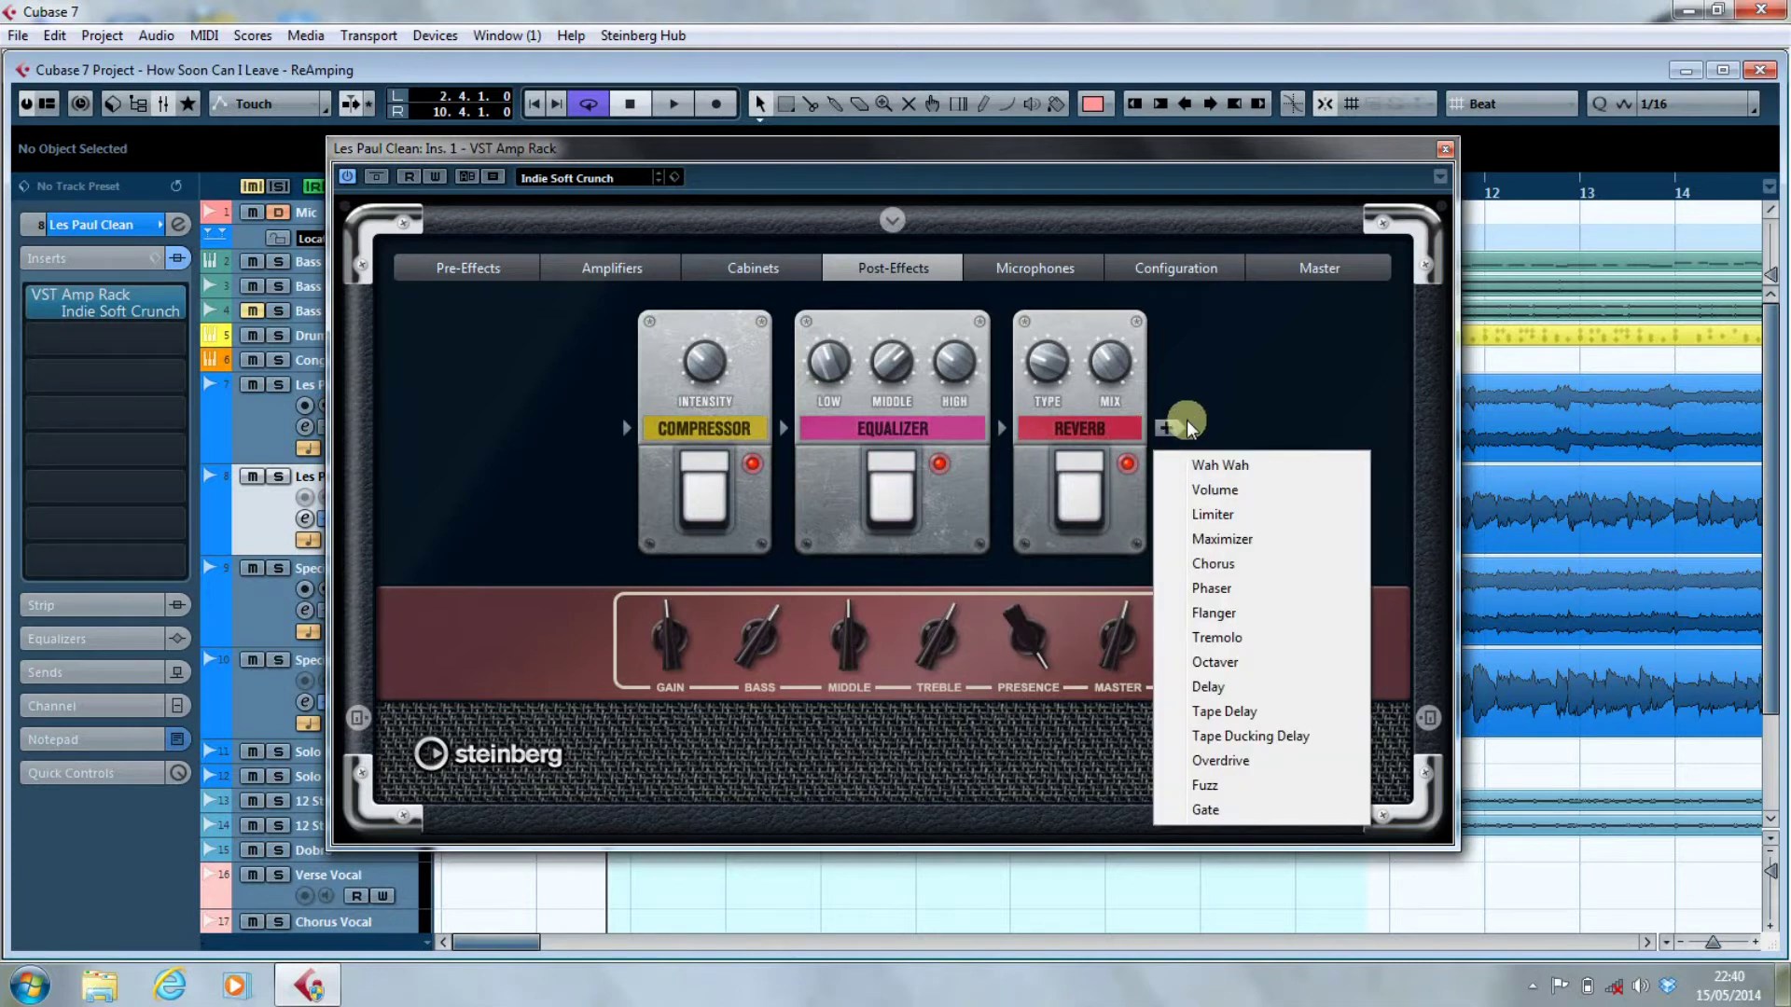
click(1207, 411)
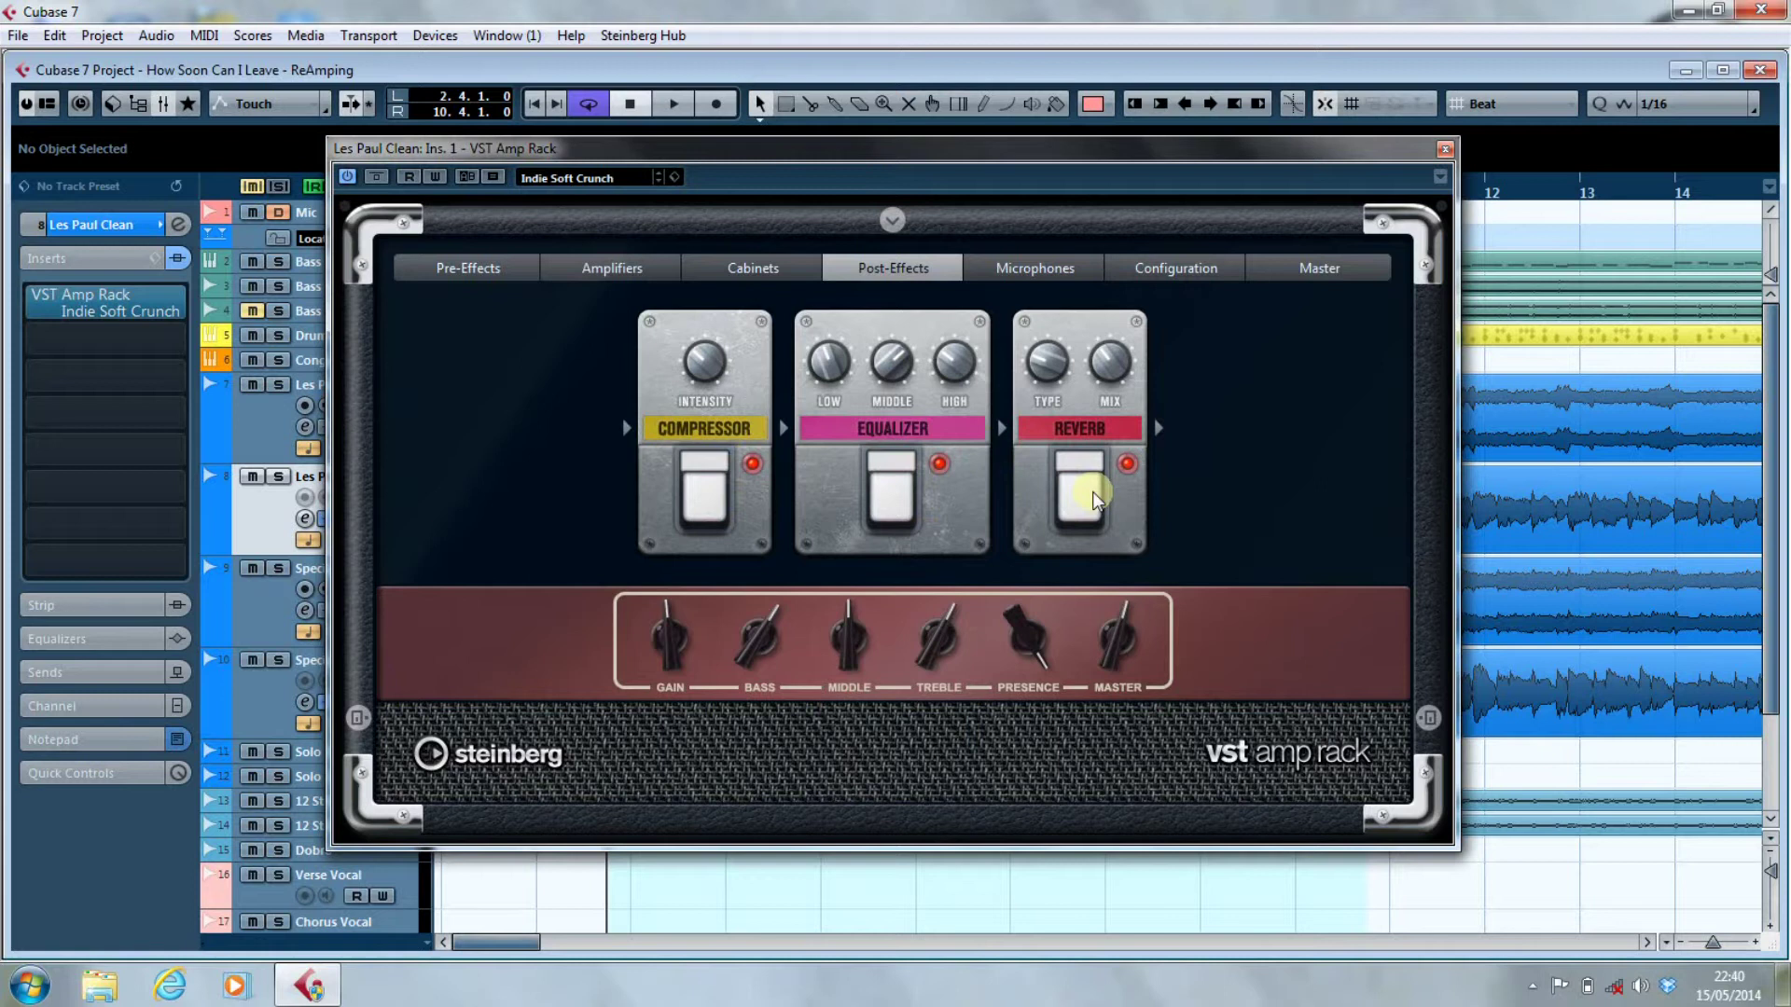
click(1077, 510)
click(1077, 510)
click(1077, 511)
click(1077, 510)
mouse_move(1044, 345)
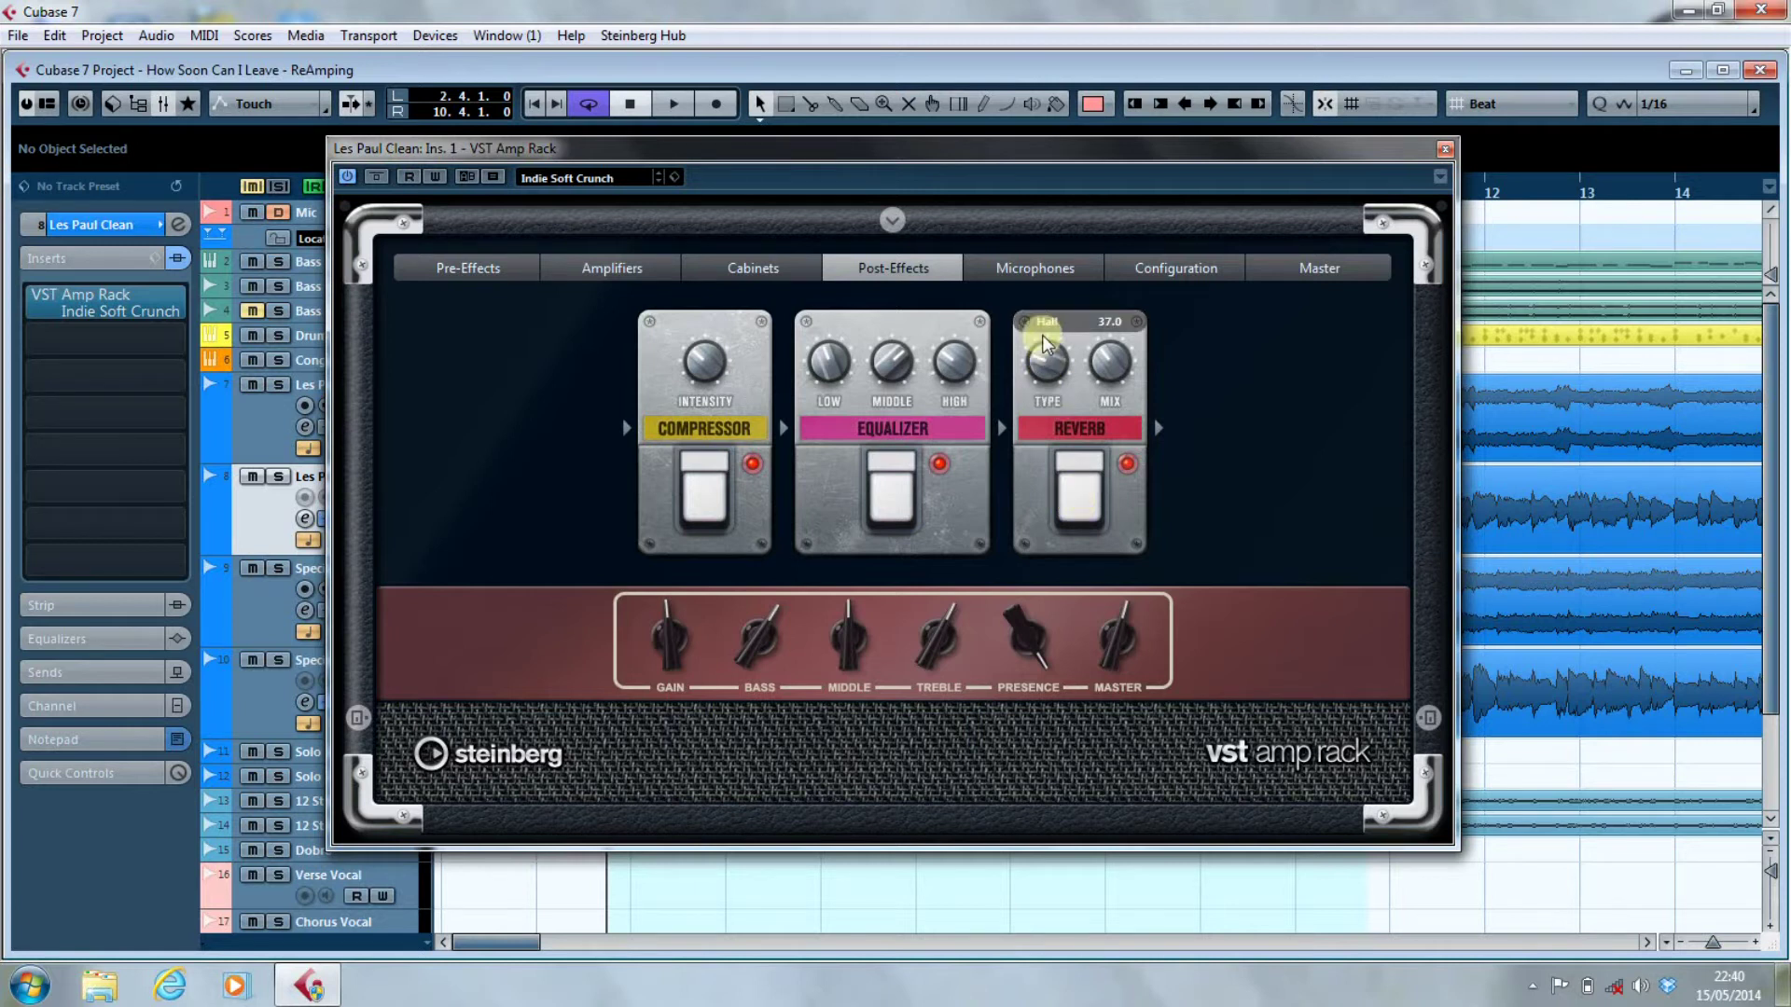
click(1030, 273)
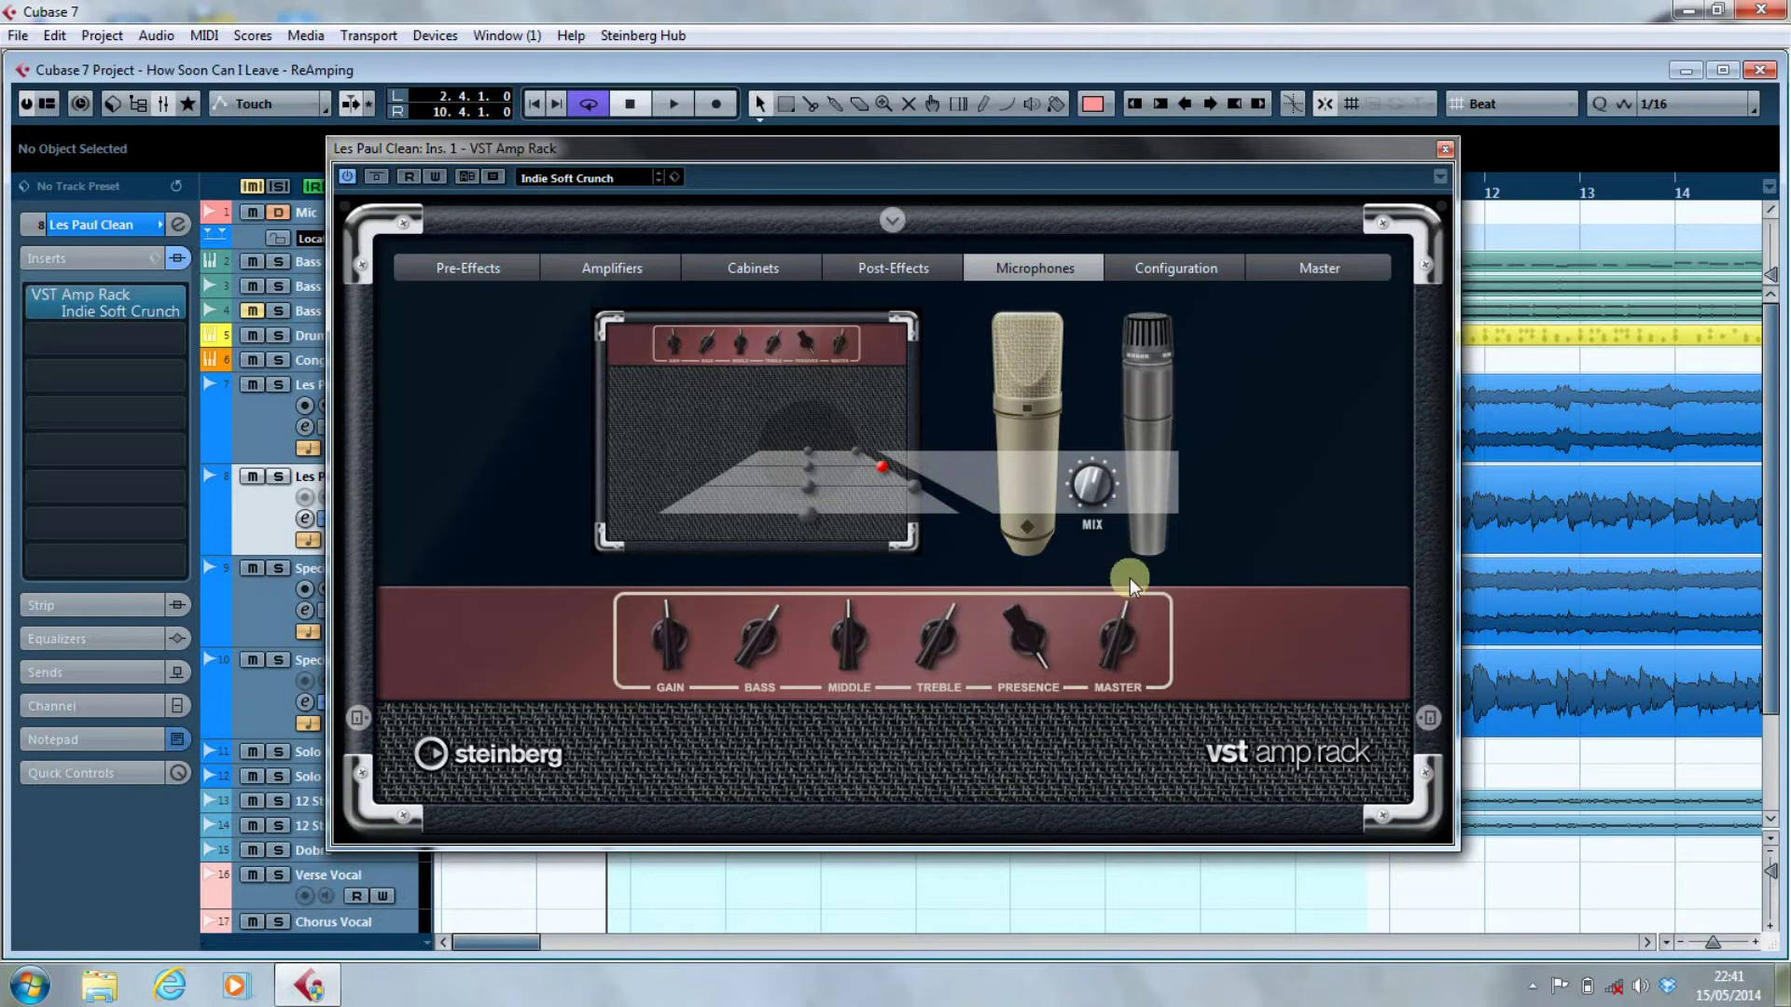
On the Master page, switch the Equalizer on for comparison, then leave it bypassed.
click(1266, 271)
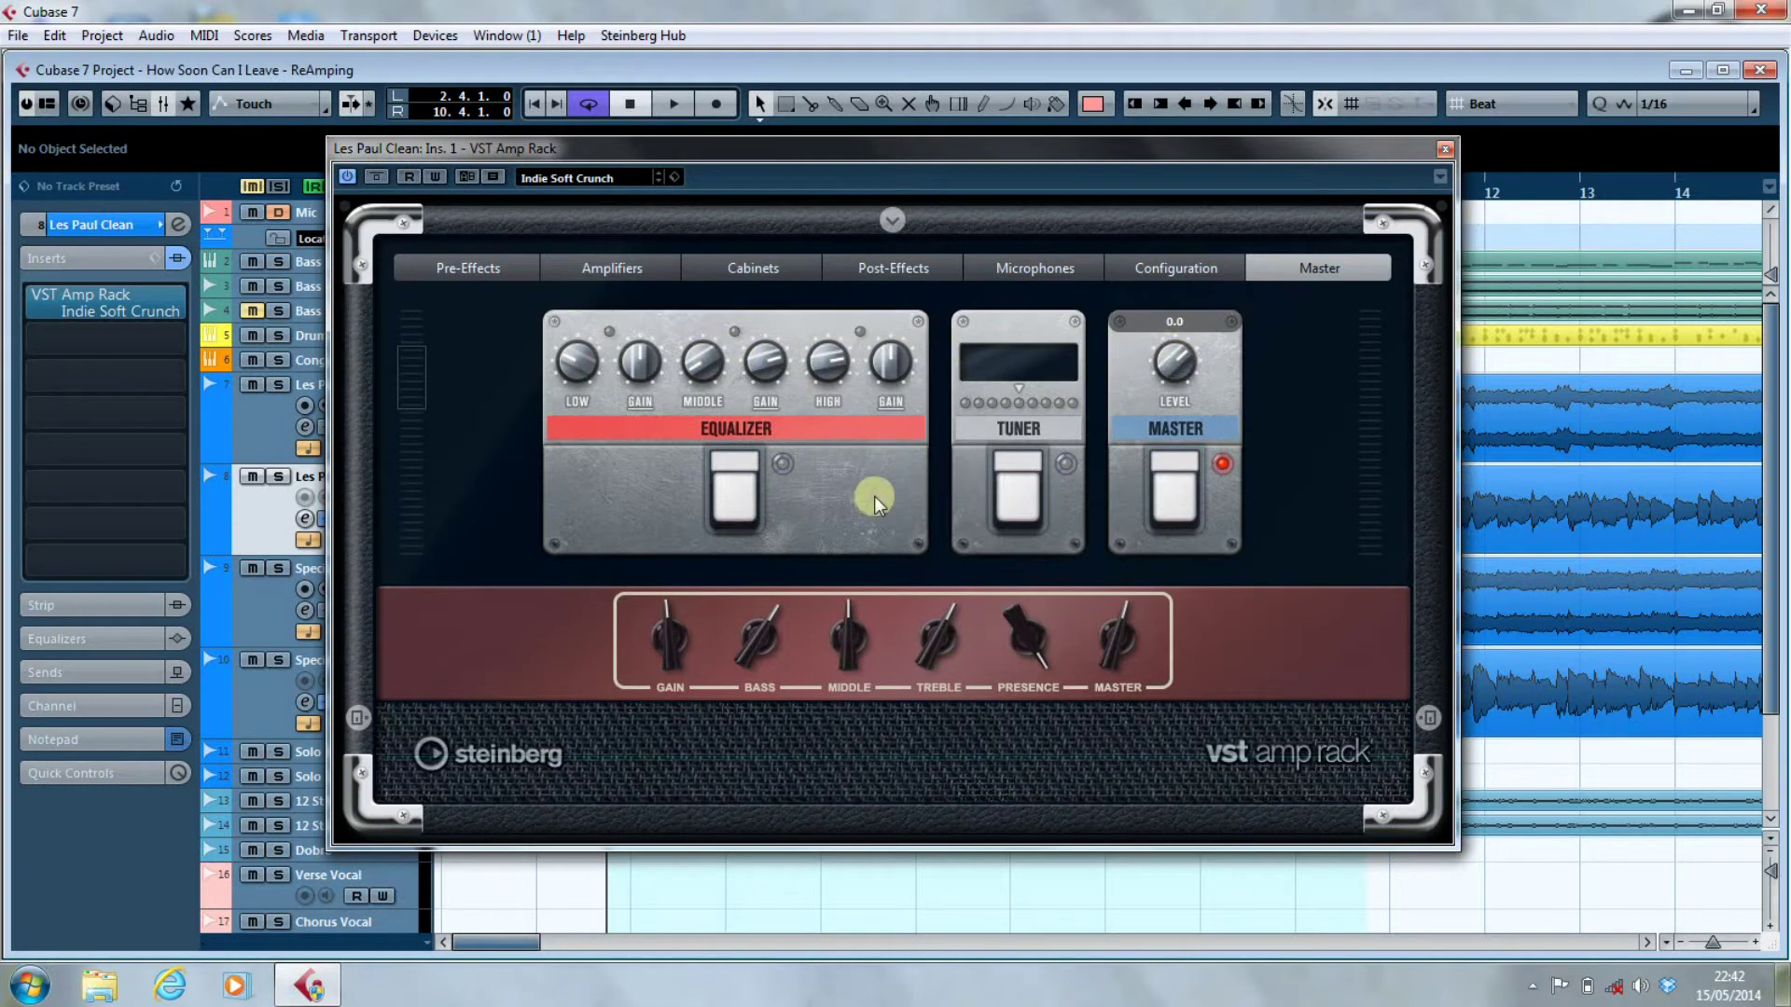
click(753, 501)
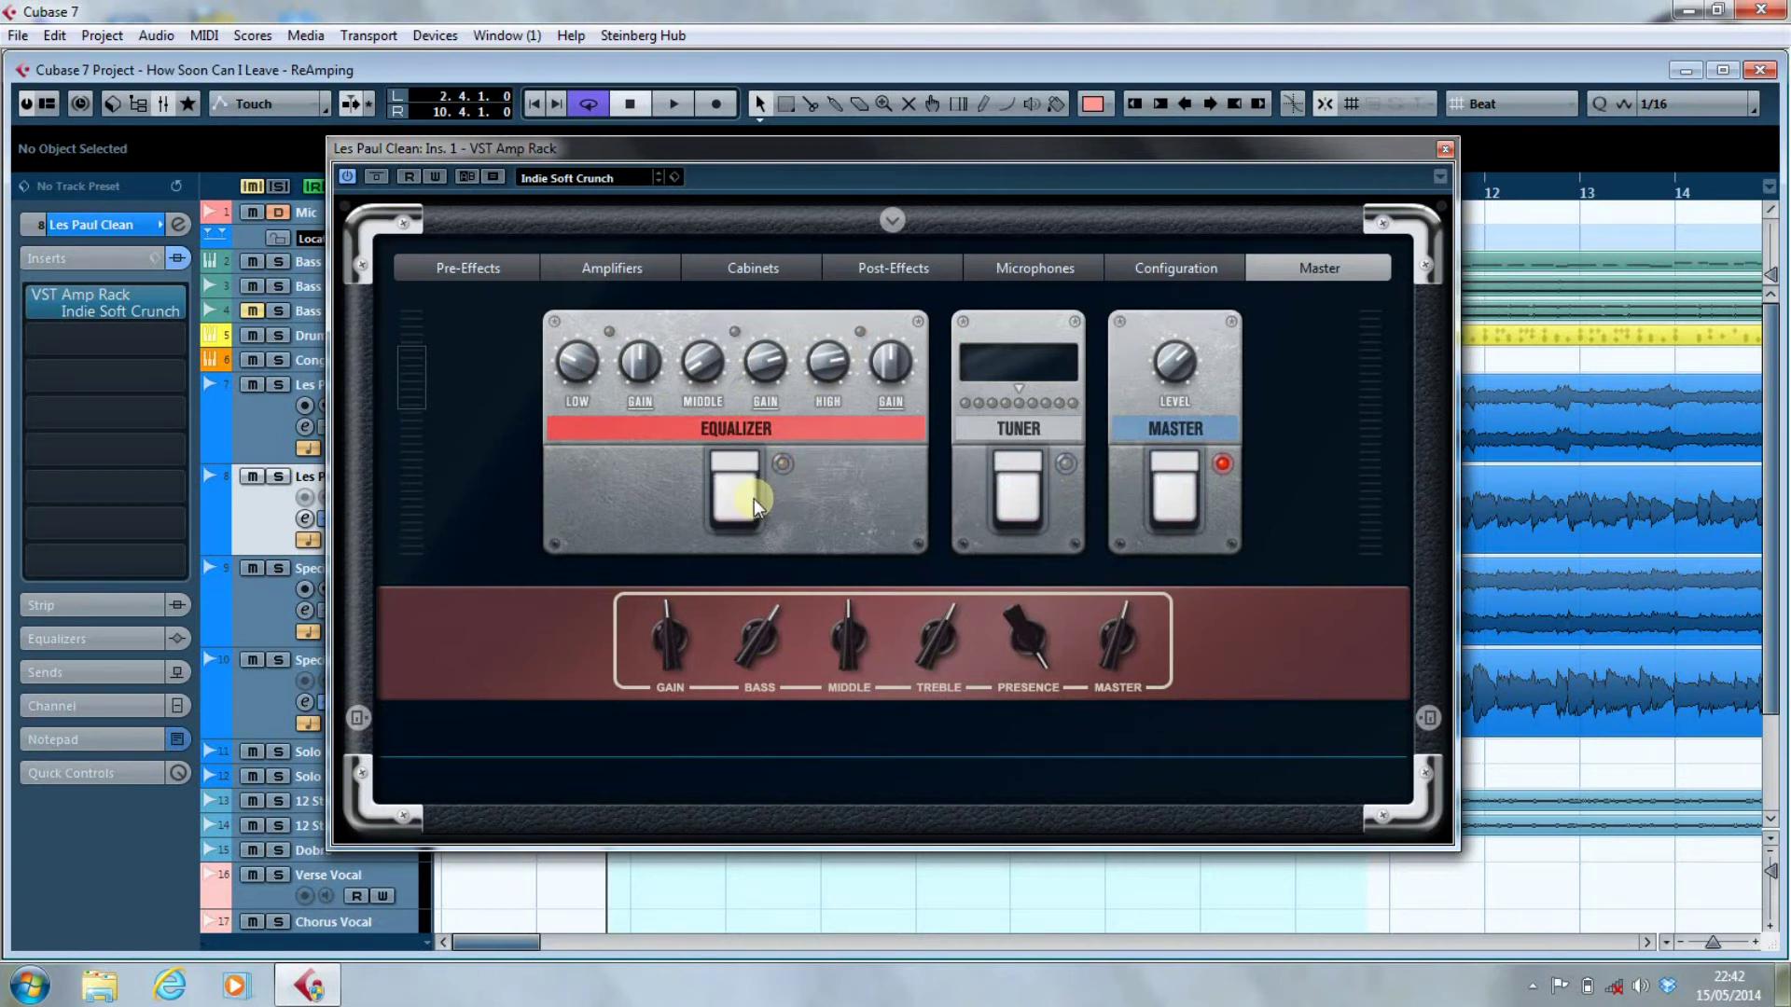
click(754, 498)
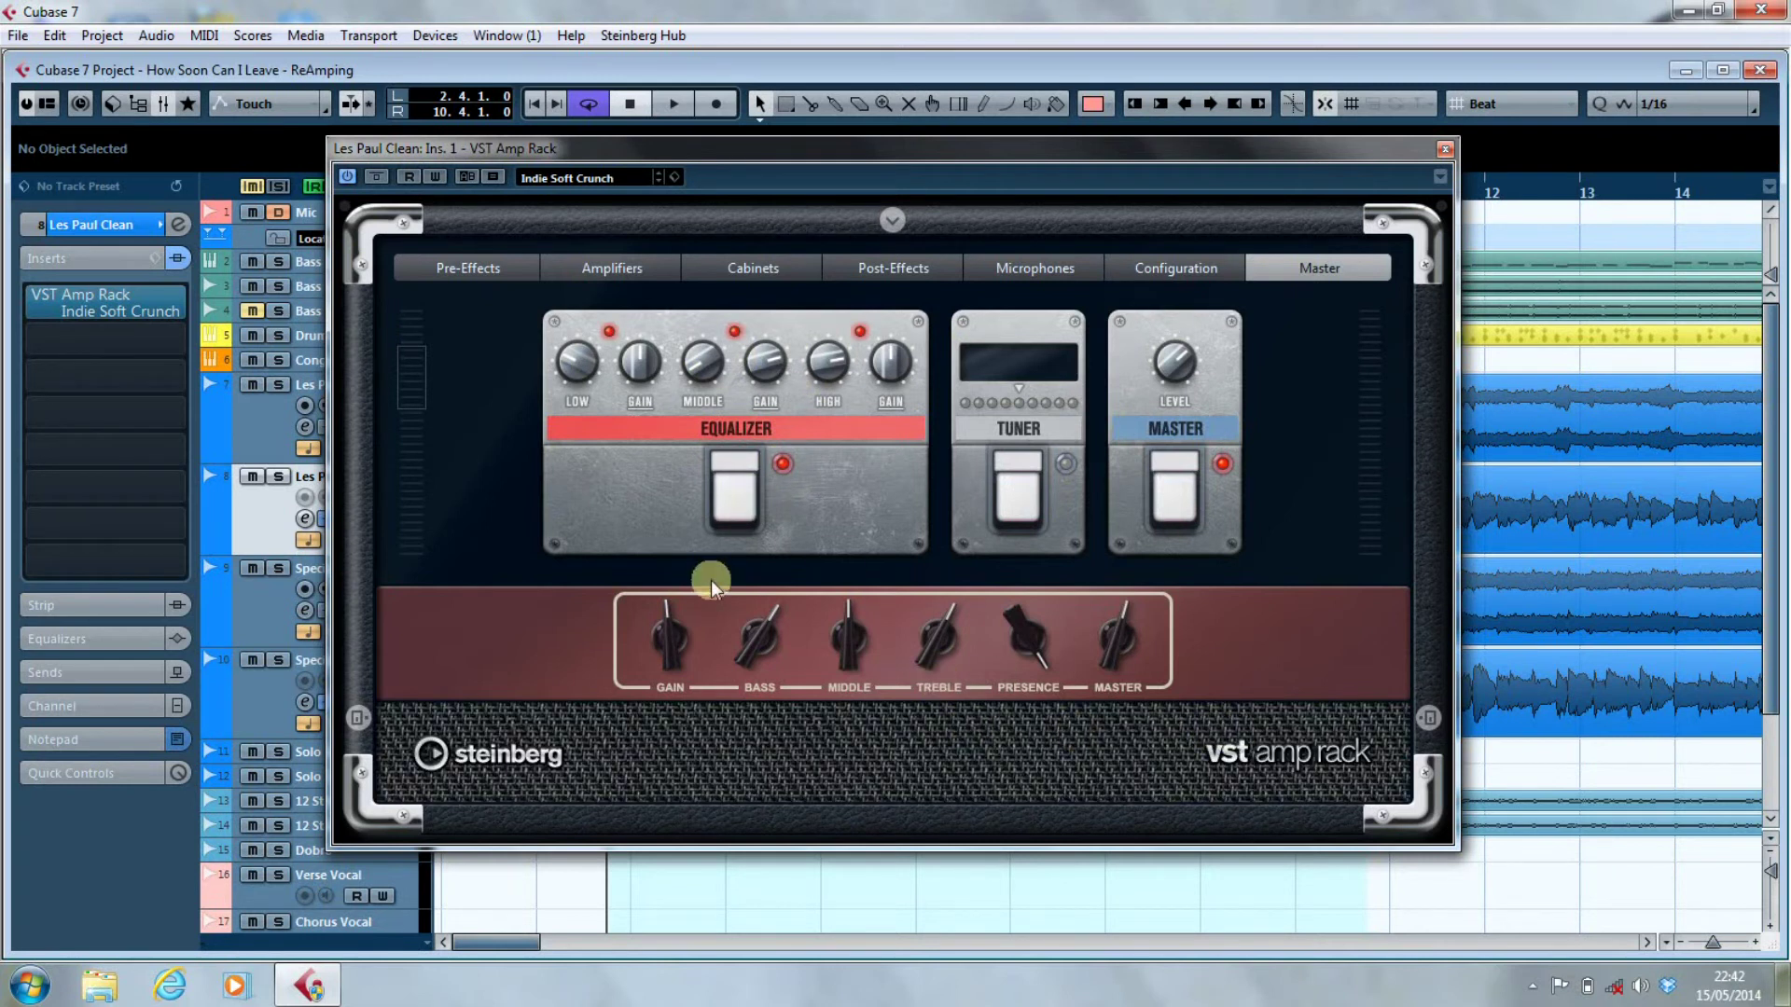
click(733, 494)
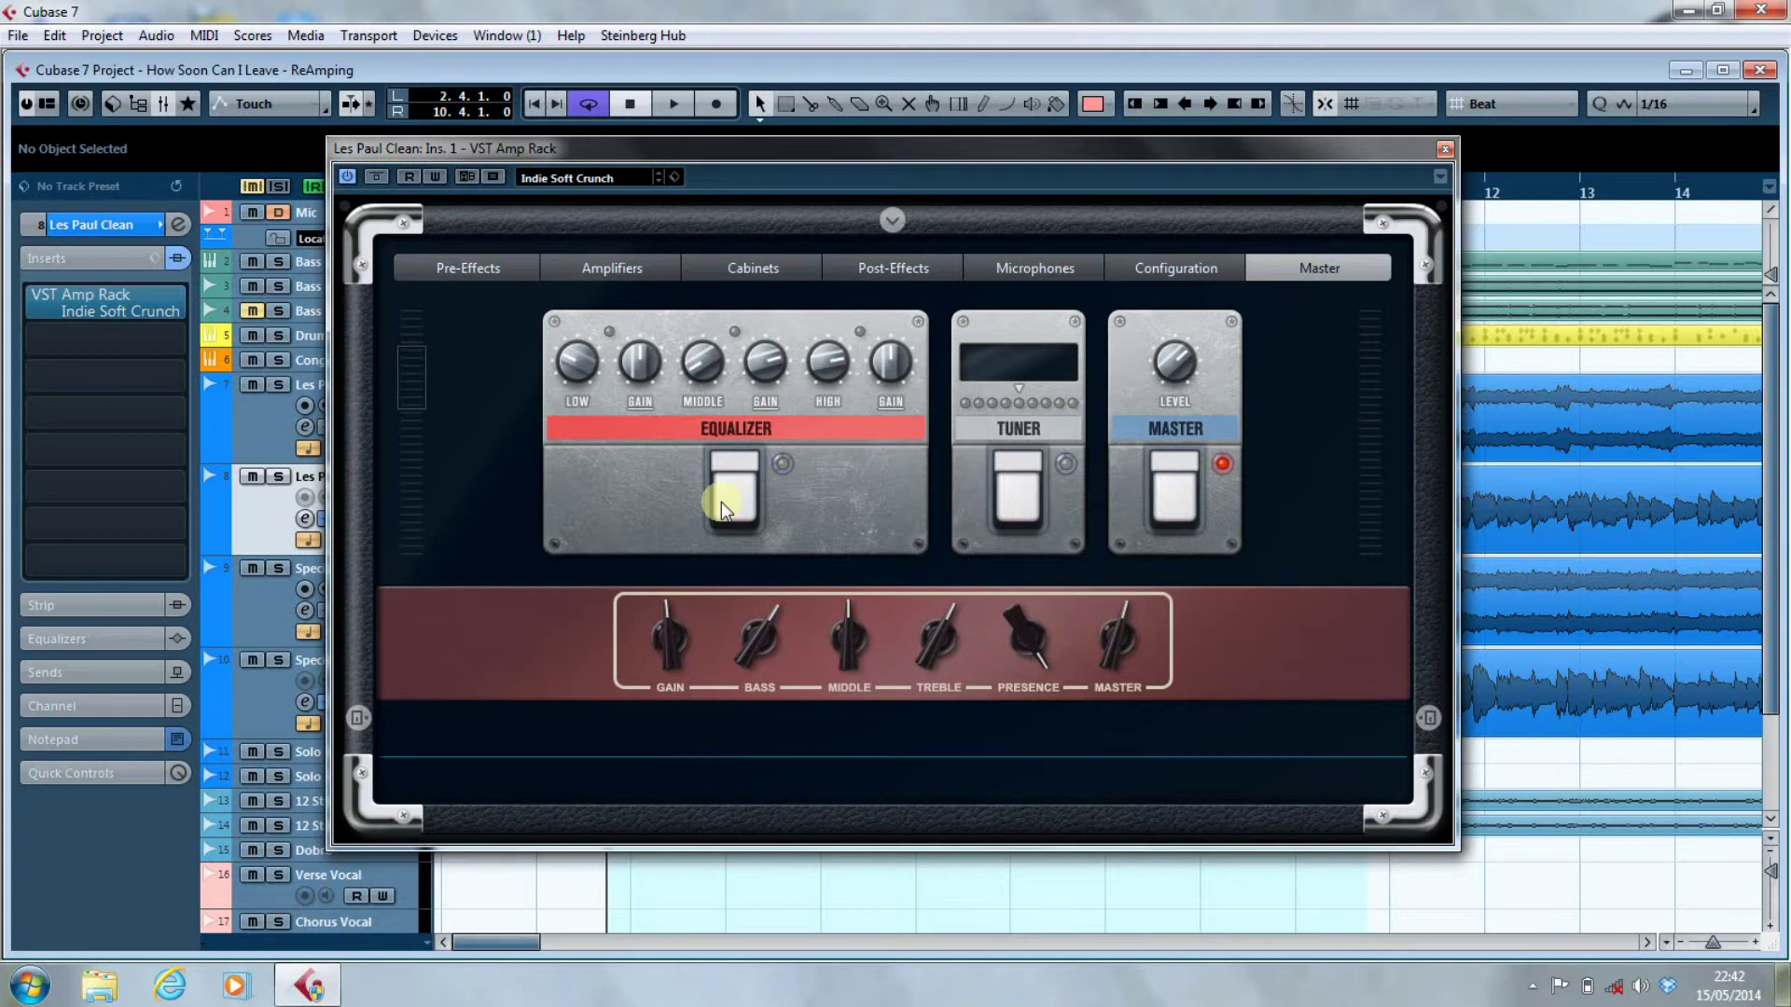
mouse_move(803, 641)
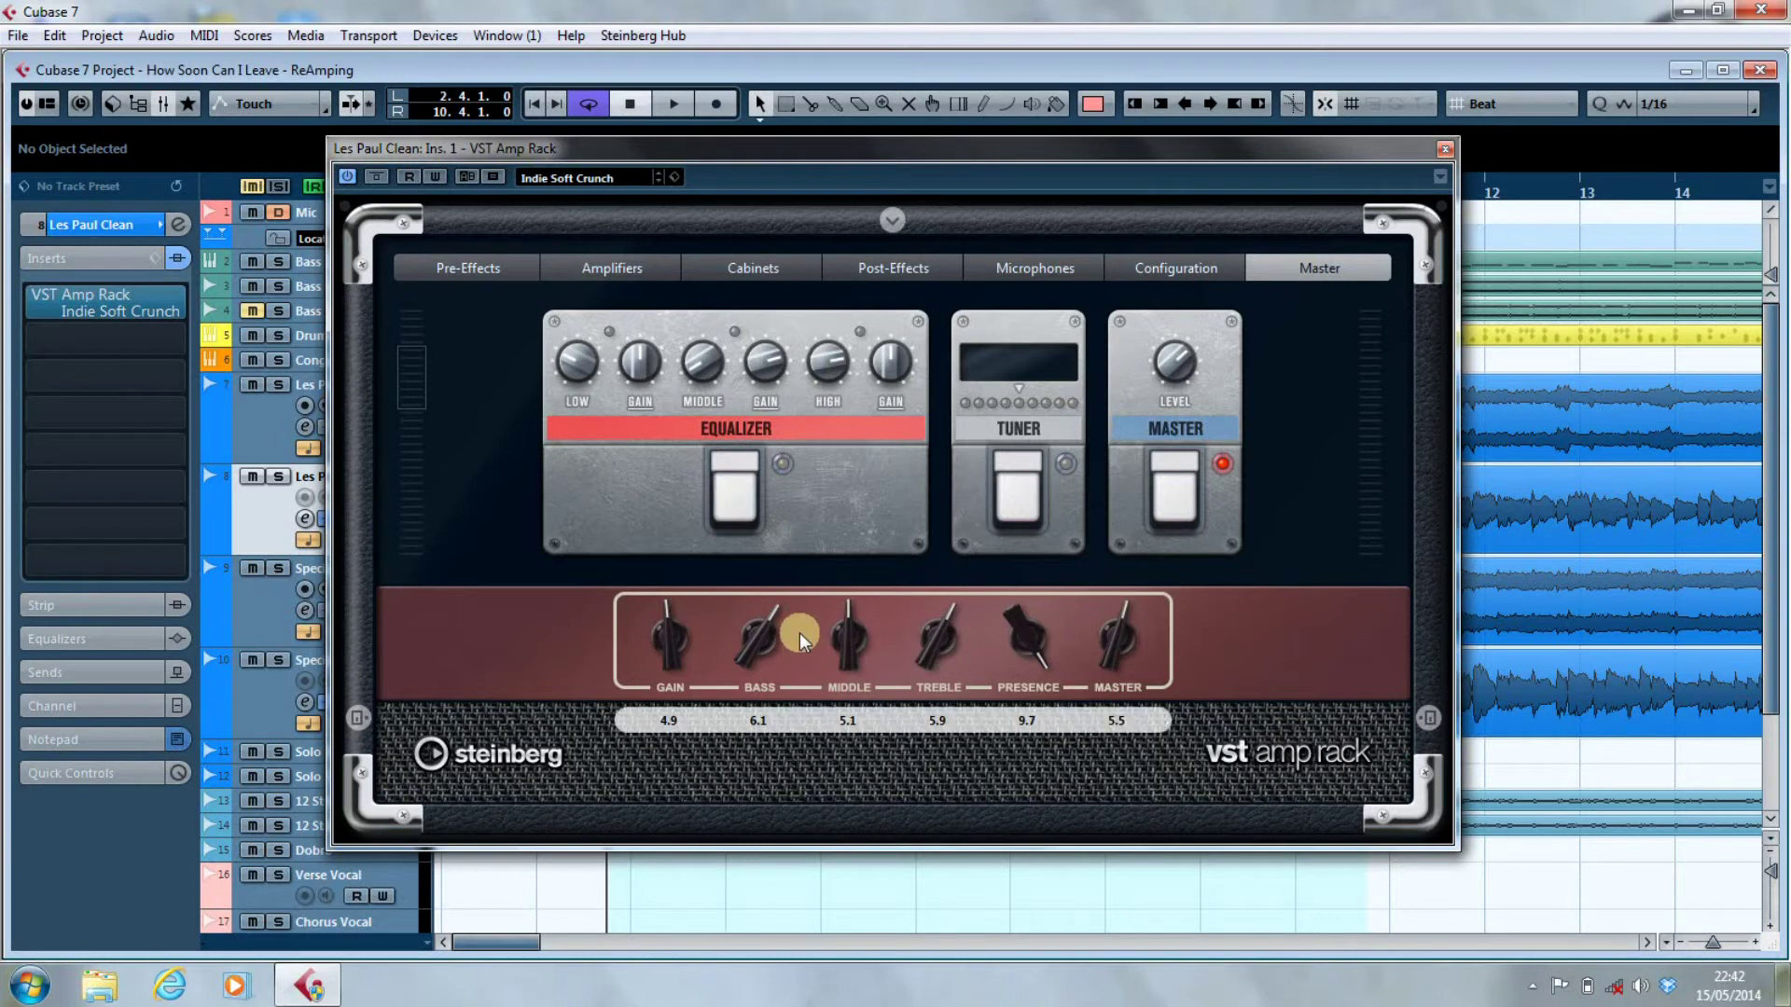
Close the amp rack and audition Les Paul Clean soloed with its amp insert bypassed.
click(1443, 149)
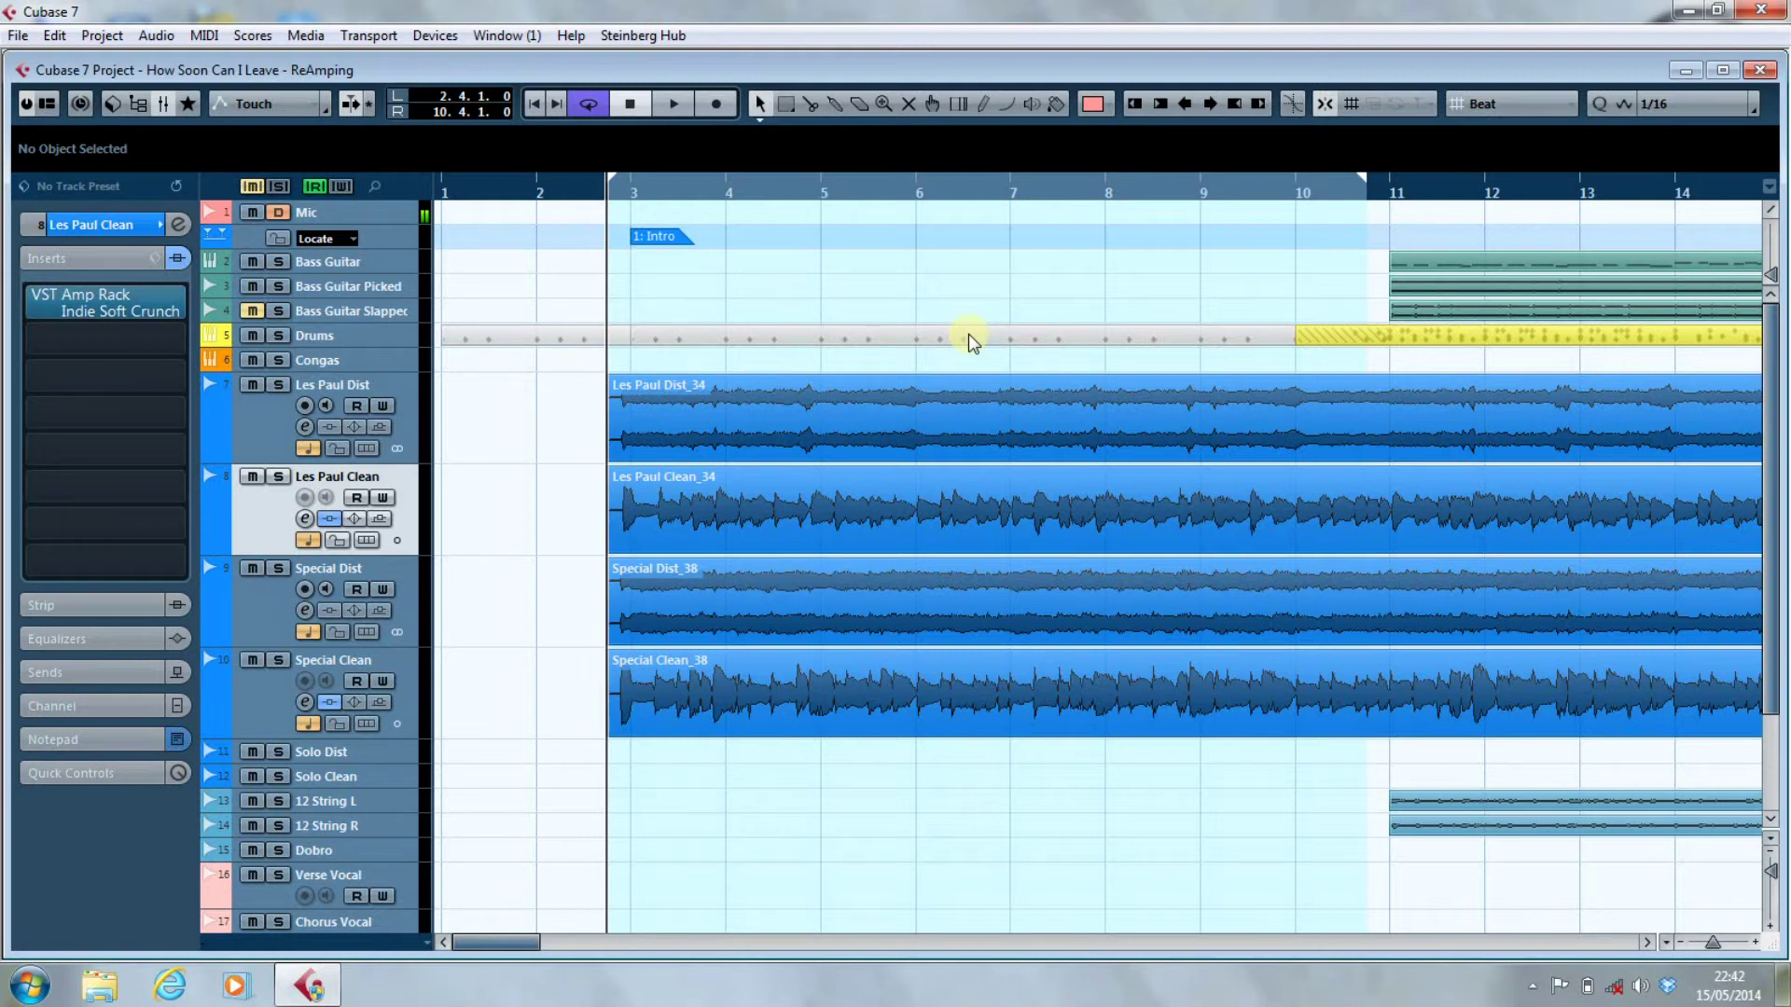
click(277, 478)
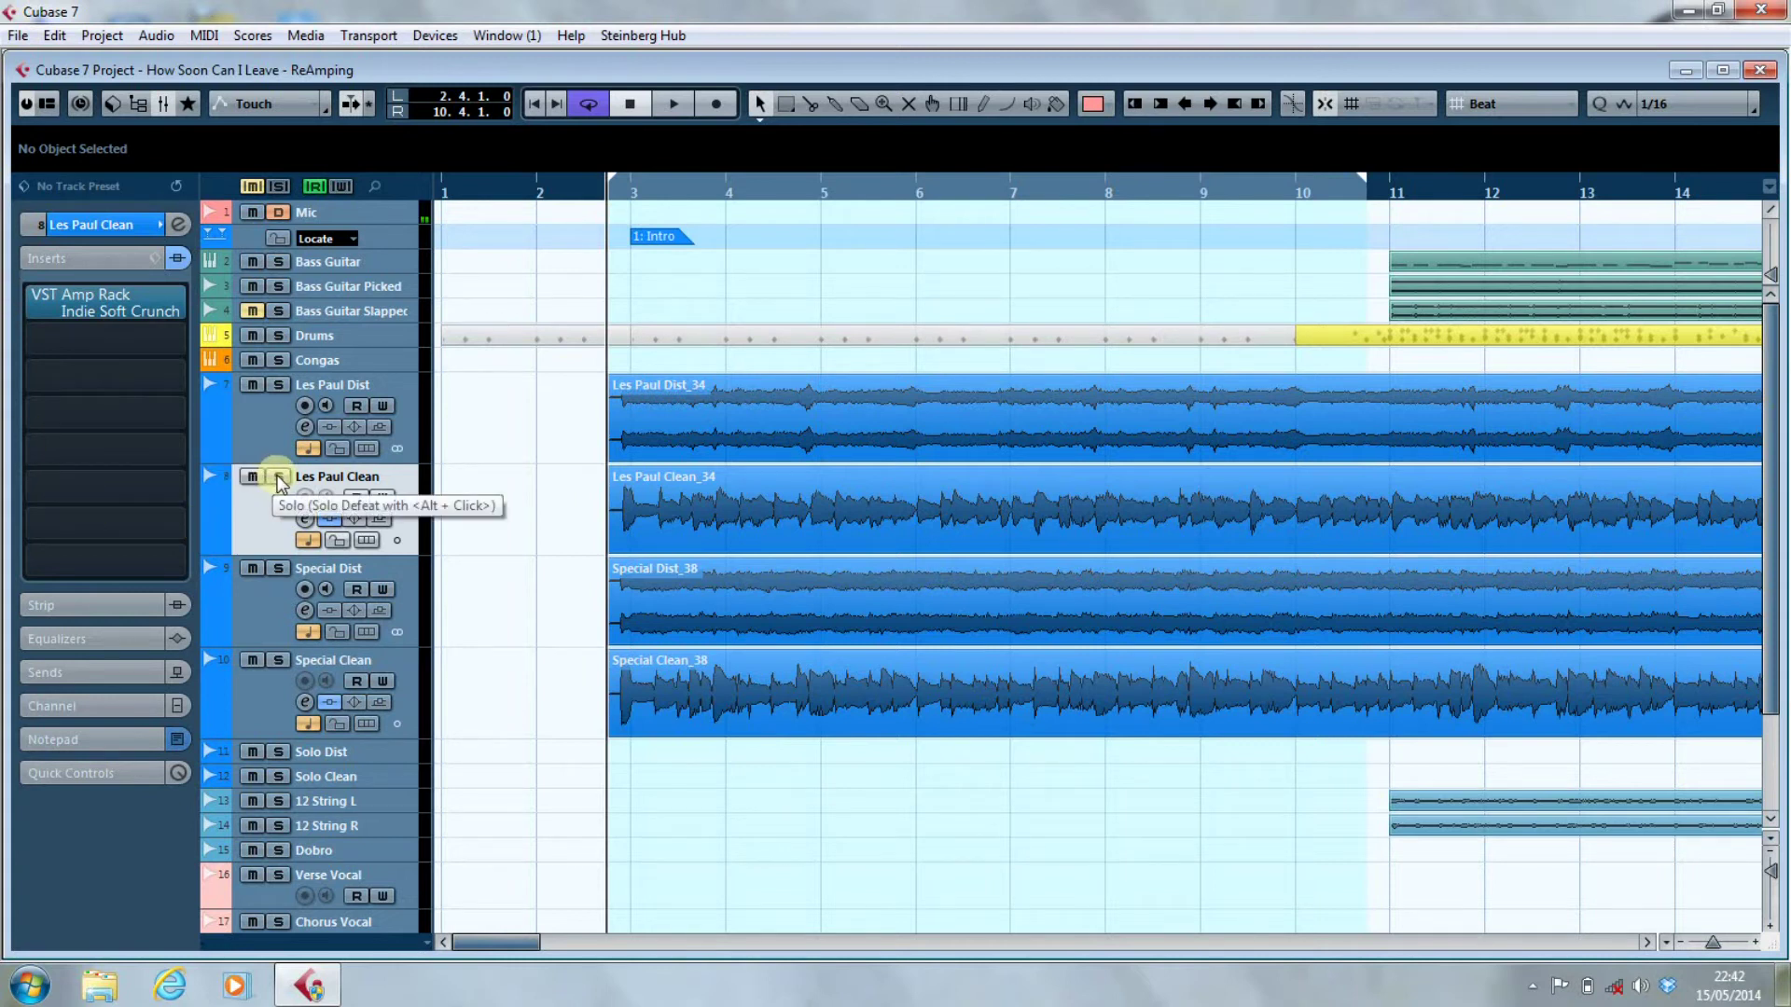
click(329, 518)
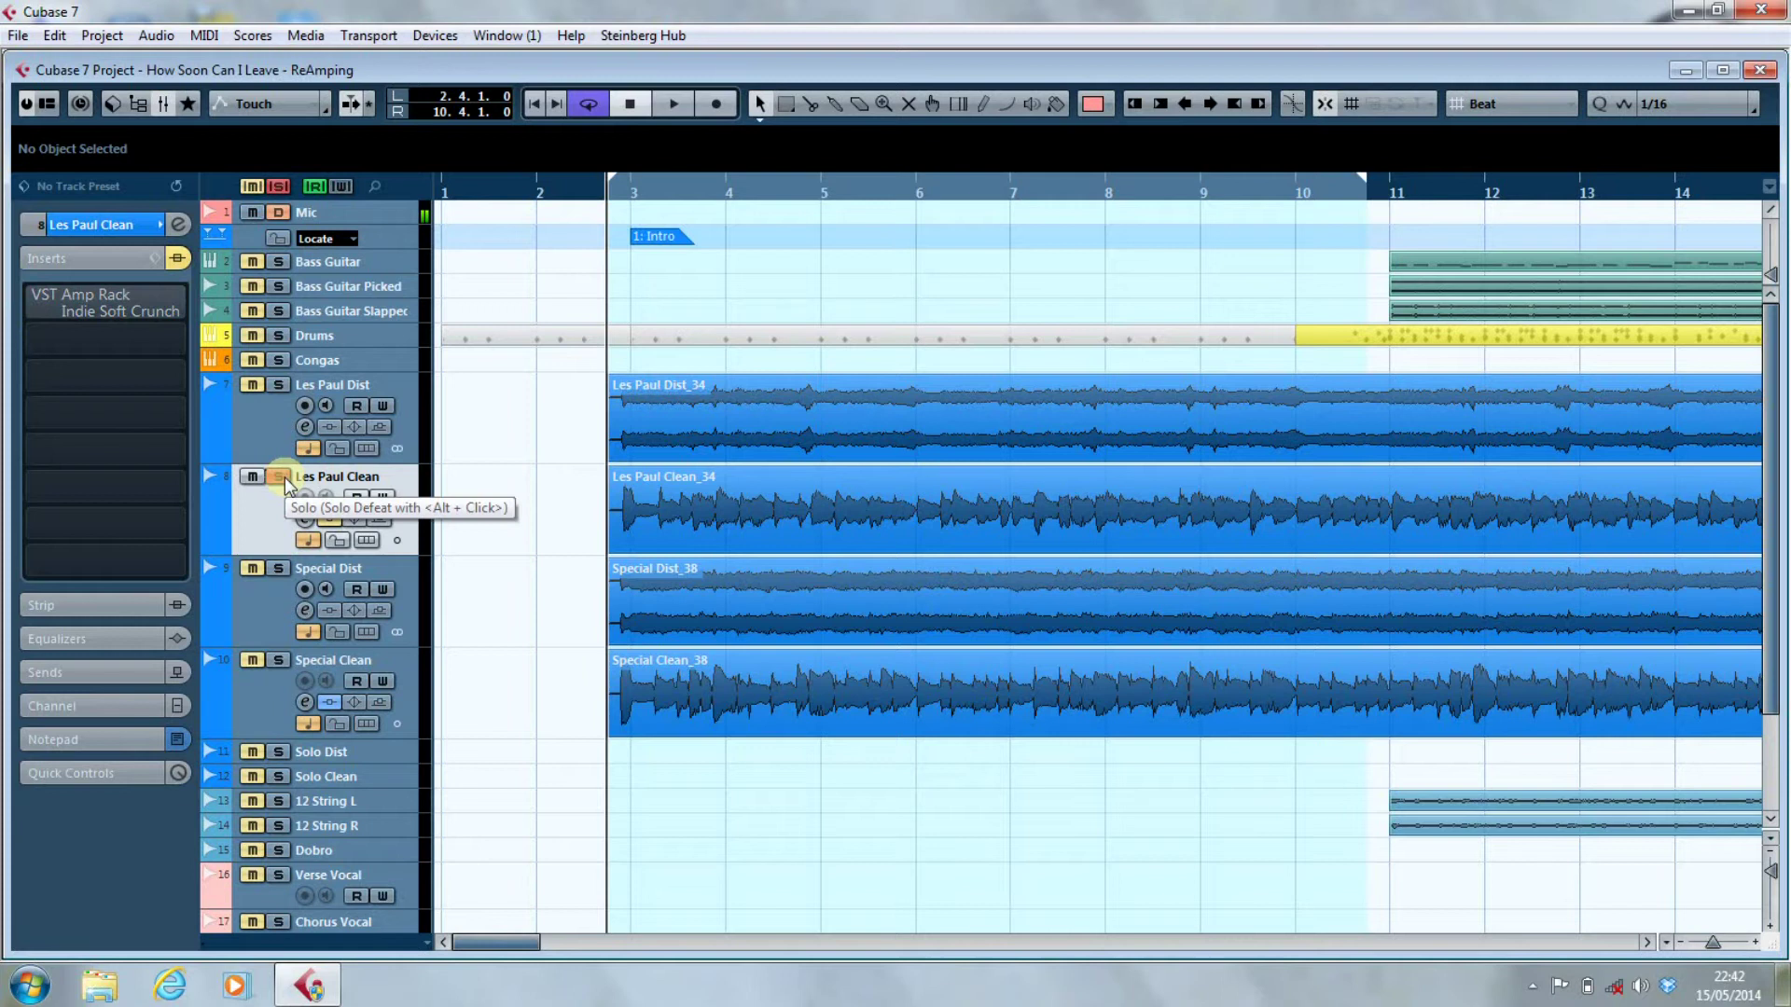
click(283, 477)
key(space)
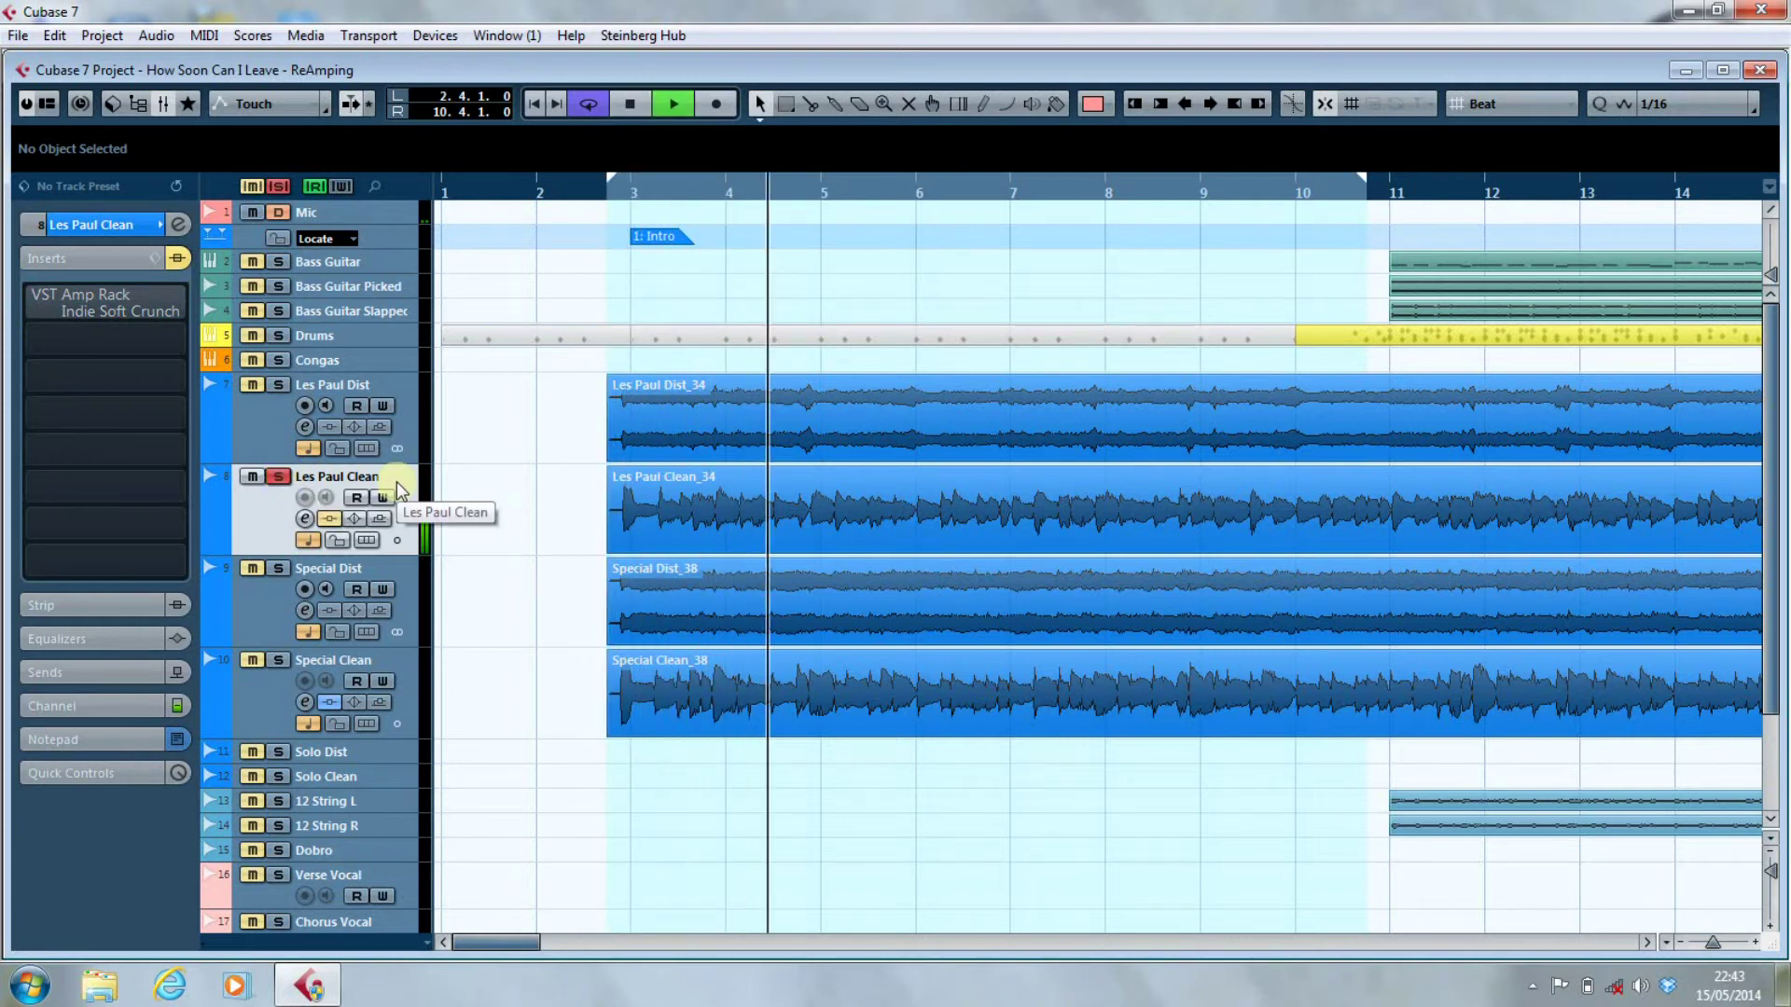
key(space)
Play the guitars unsoloed, then swap the solo between Les Paul Dist and Les Paul Clean.
click(278, 476)
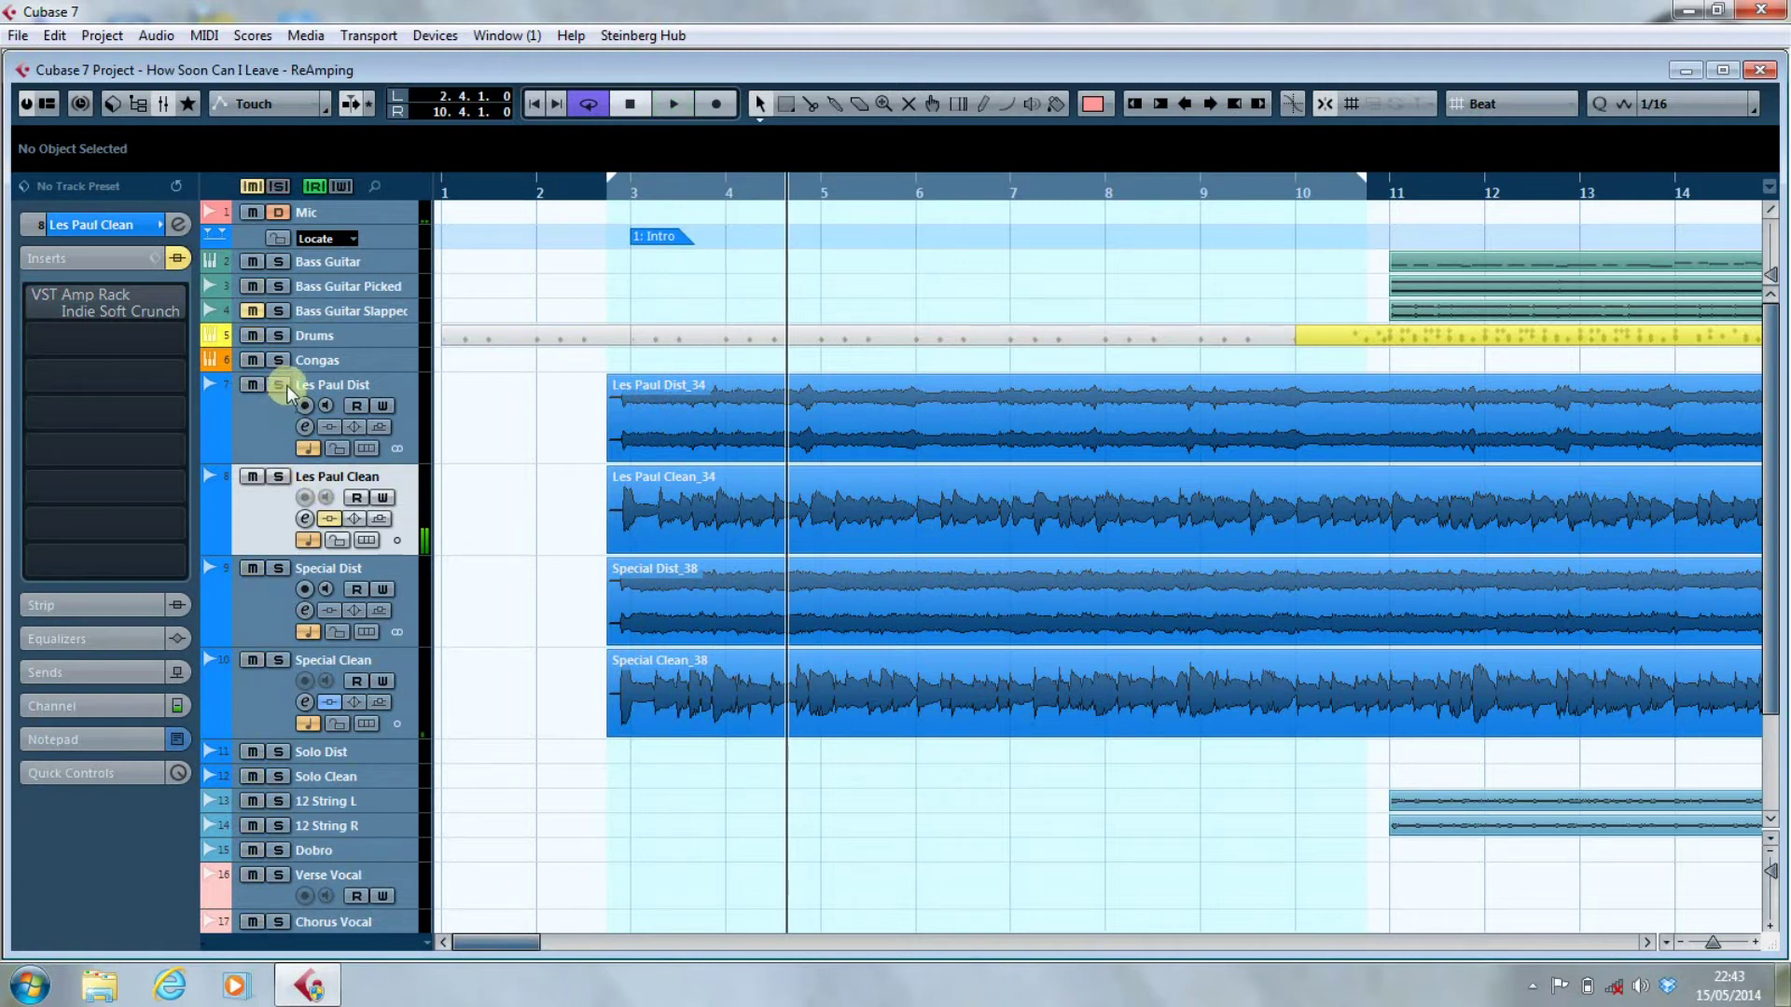
click(287, 384)
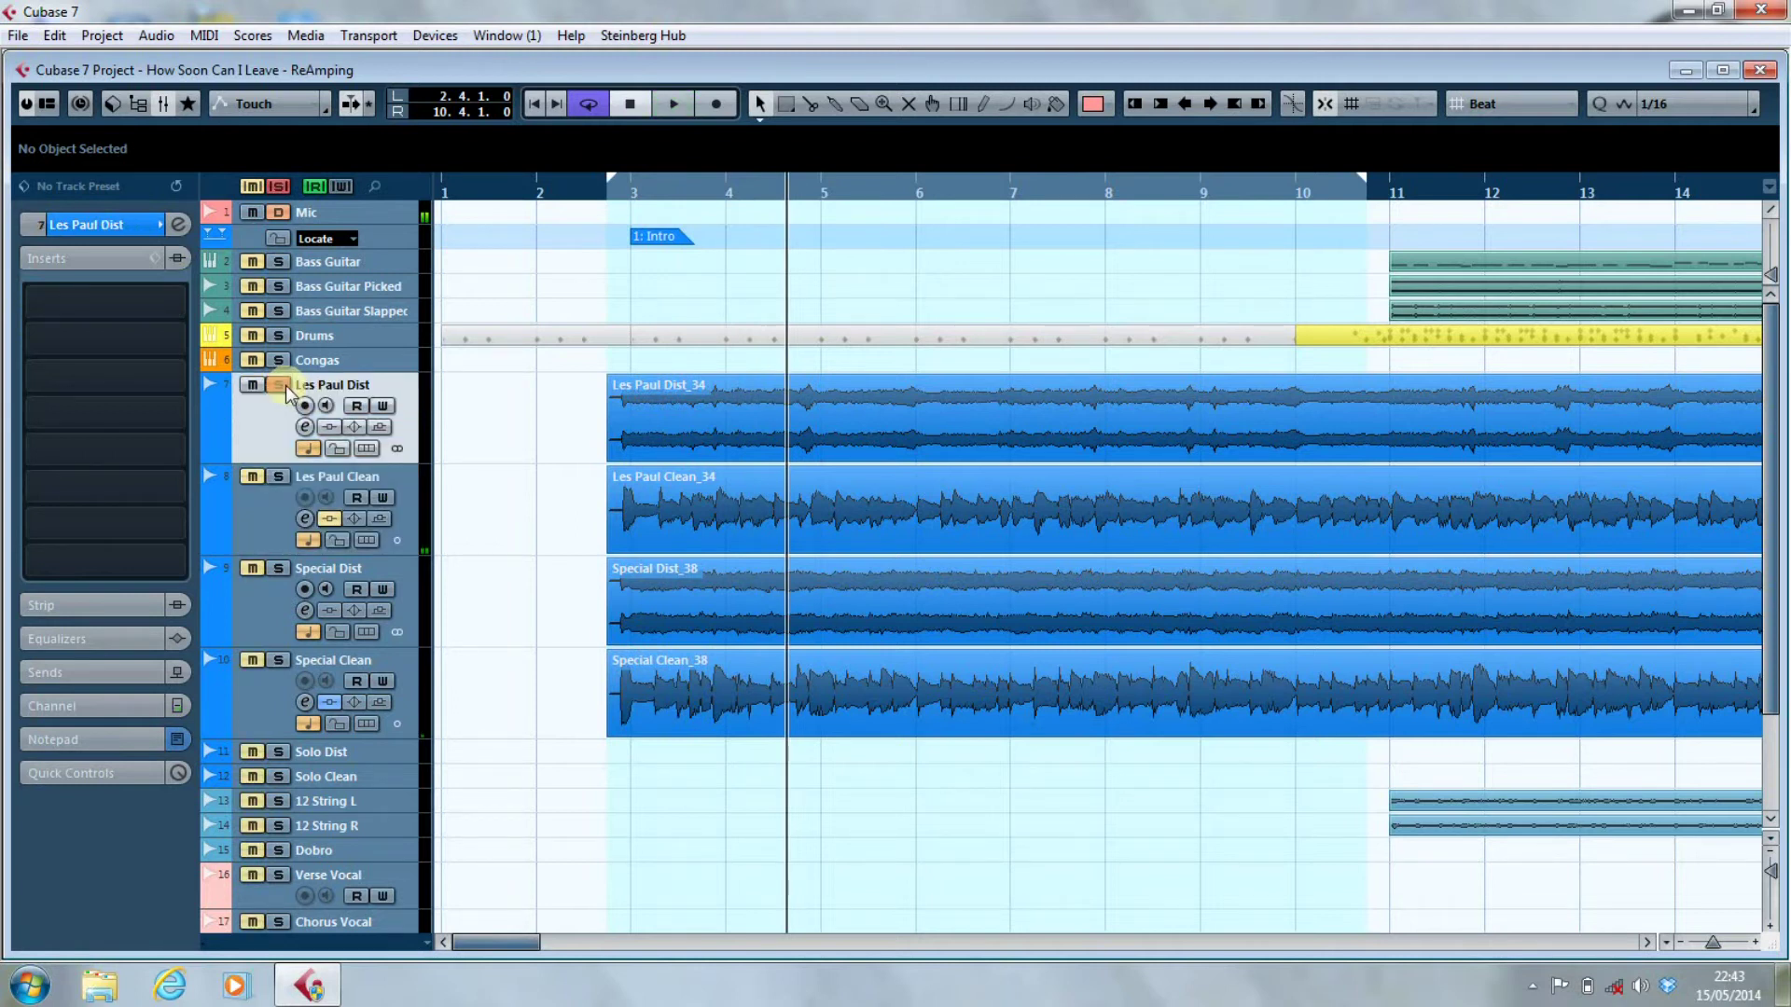
key(space)
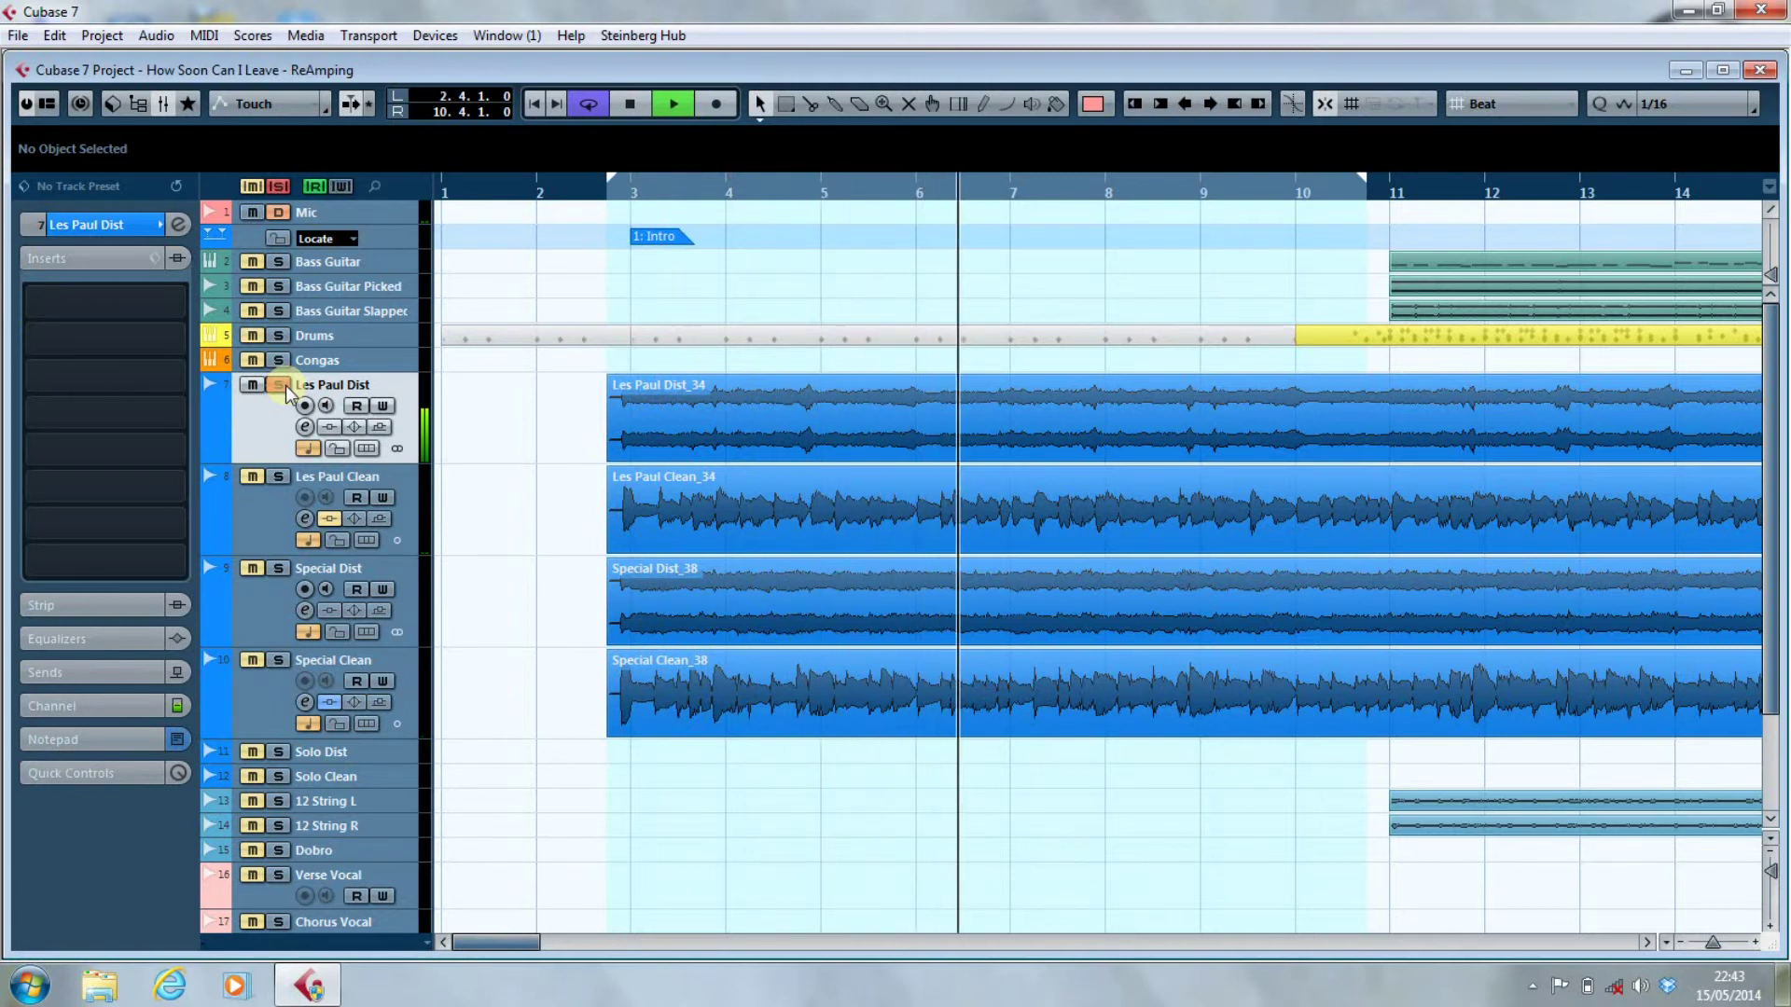
key(space)
click(280, 386)
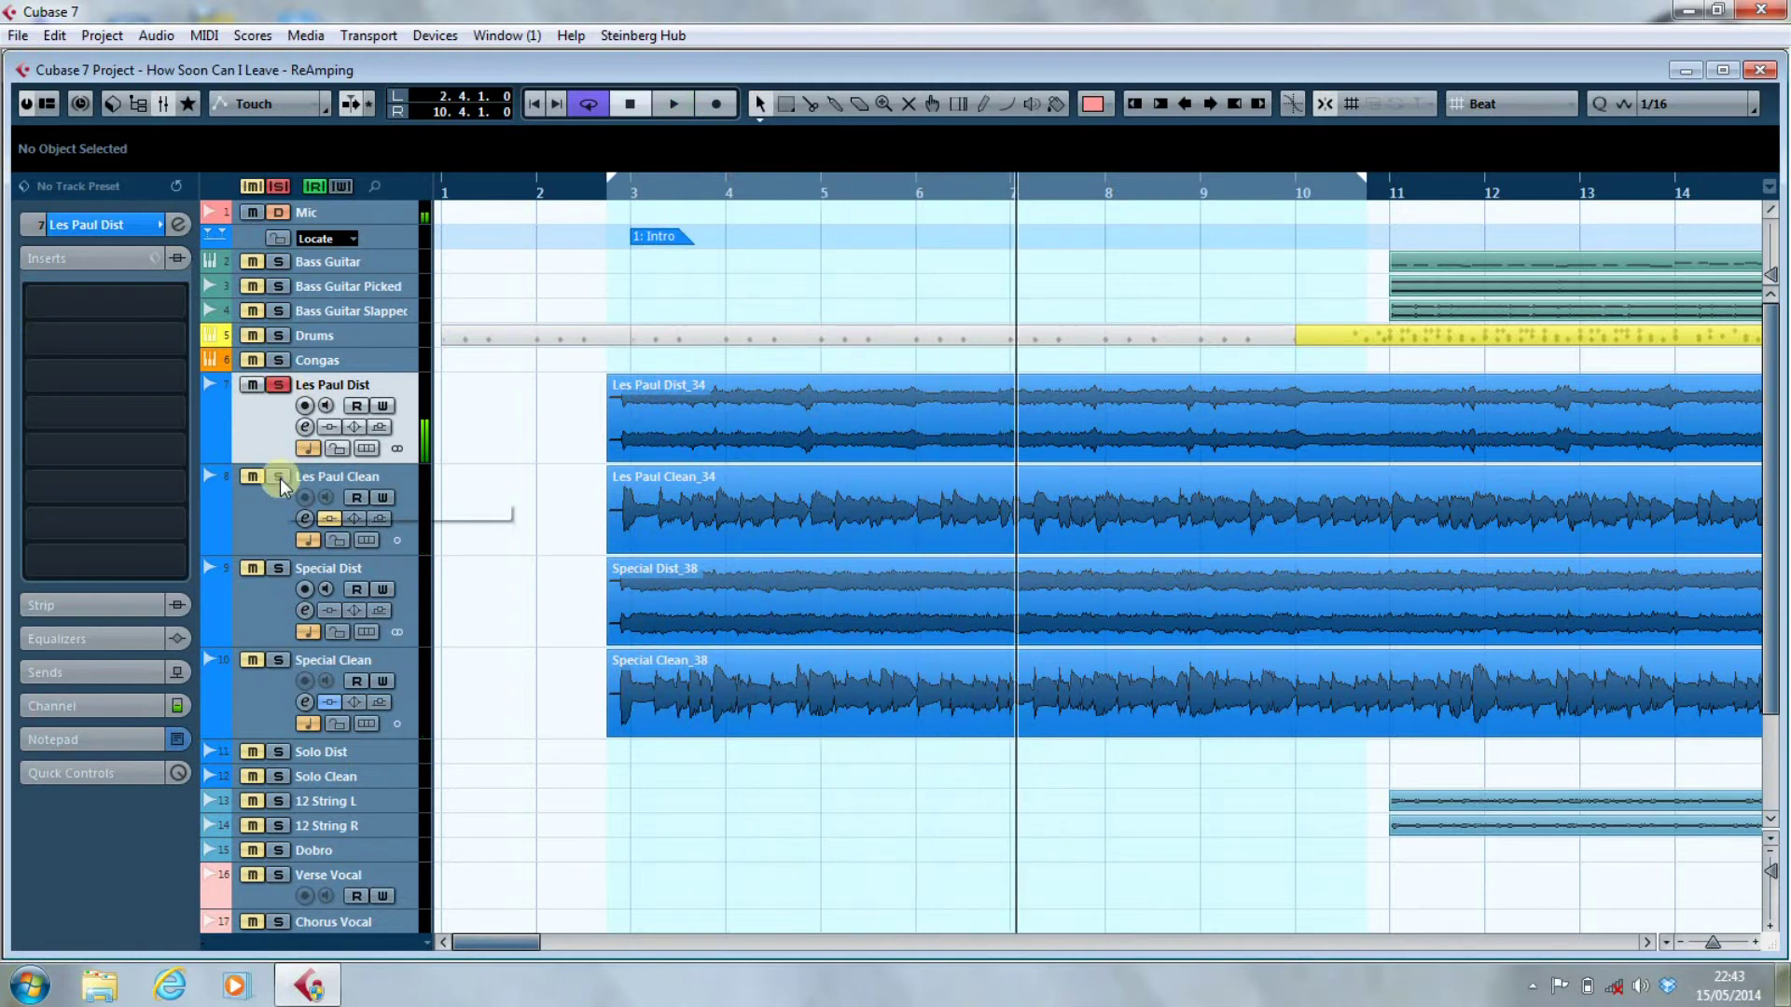
click(279, 478)
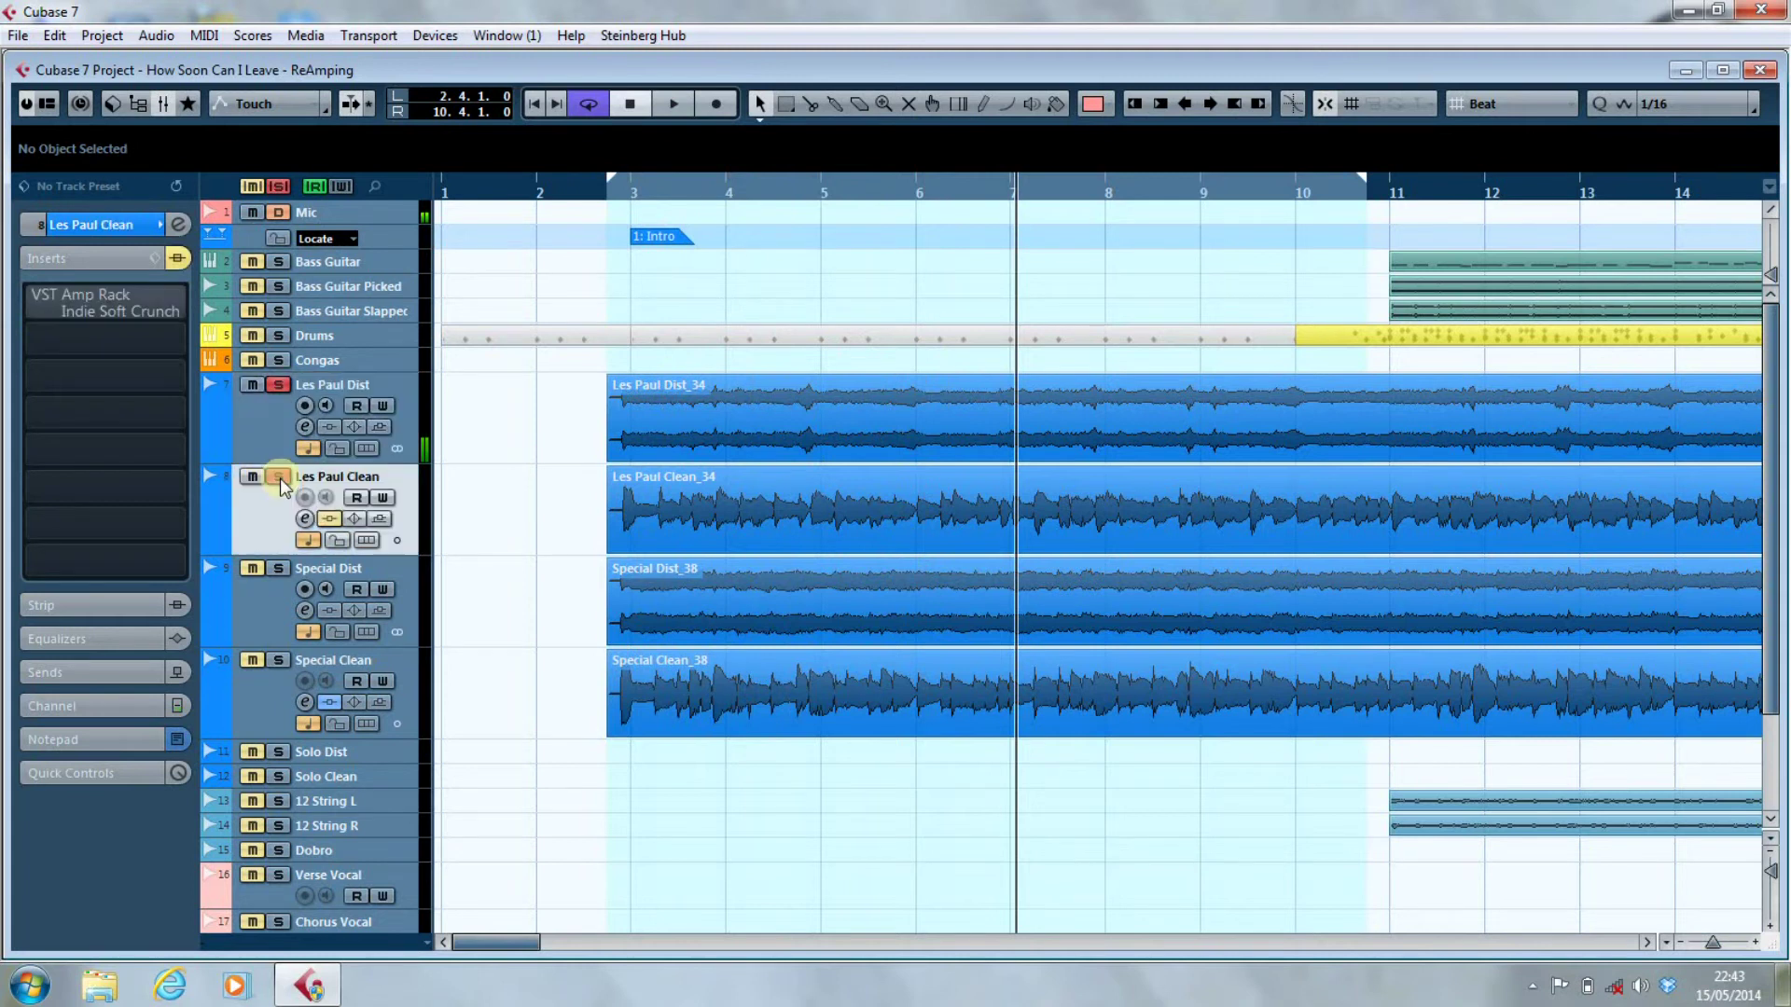
click(280, 385)
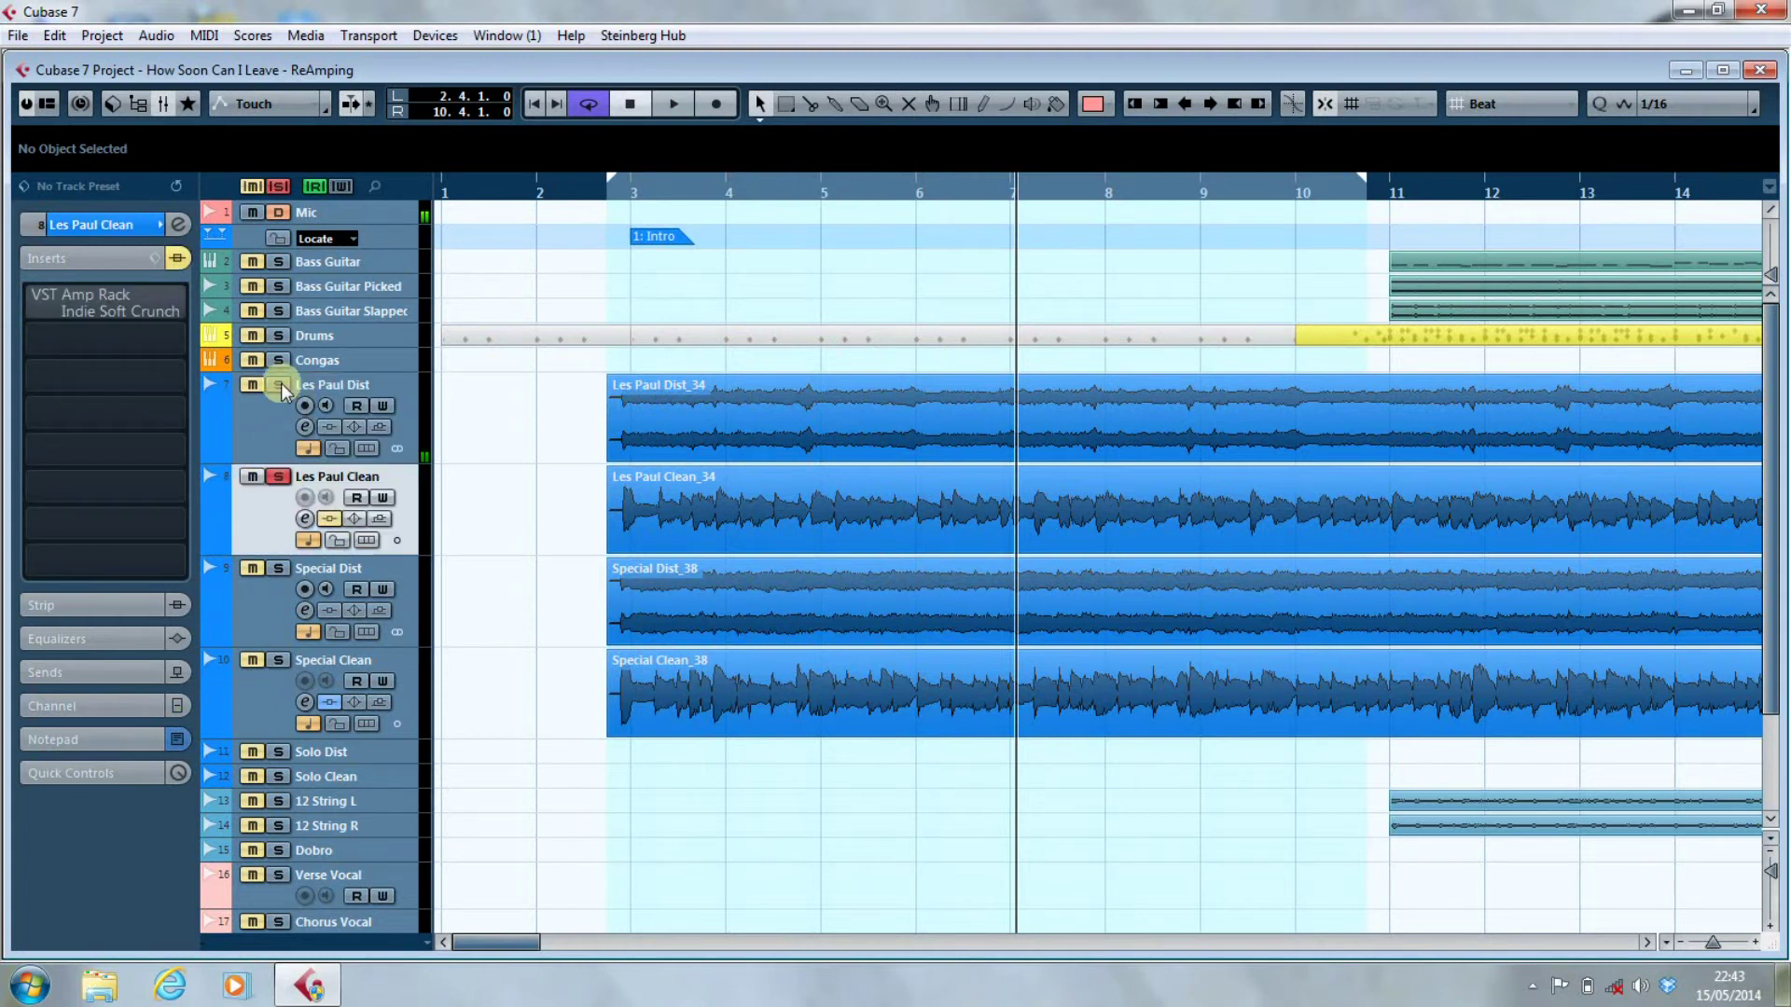
Toggle Les Paul Clean's amp insert and play it back from bar 3.
click(332, 520)
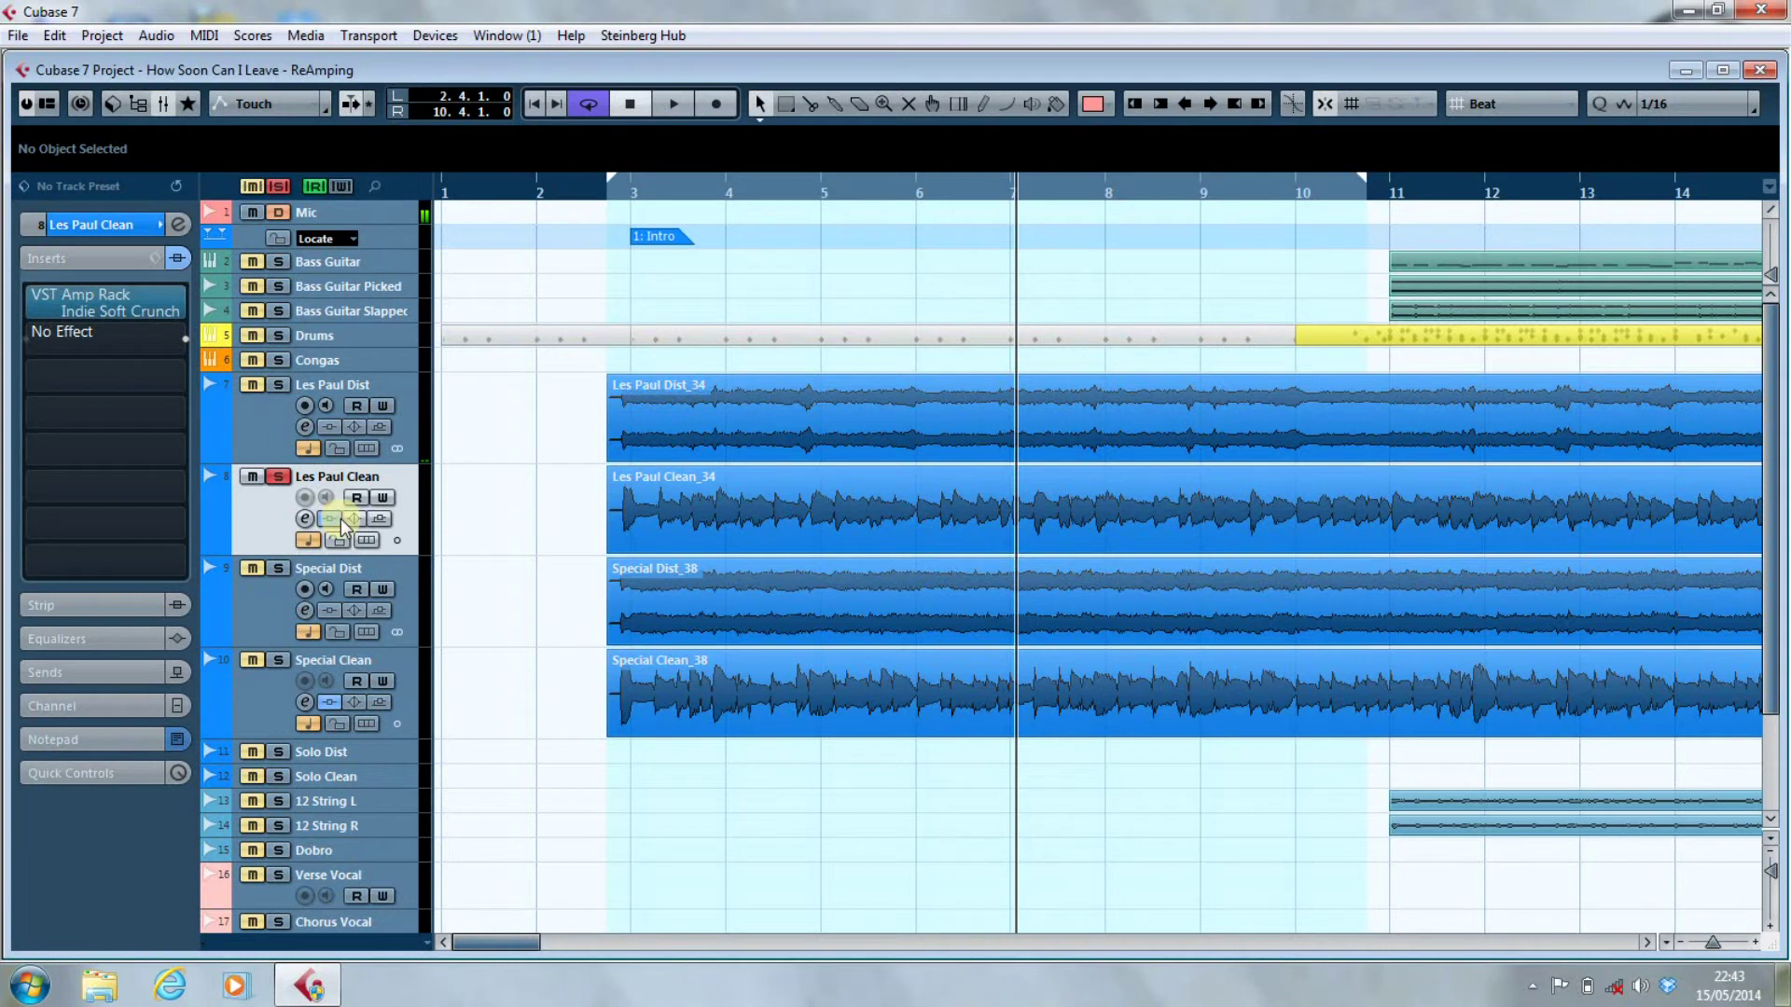
key(KP_1)
key(space)
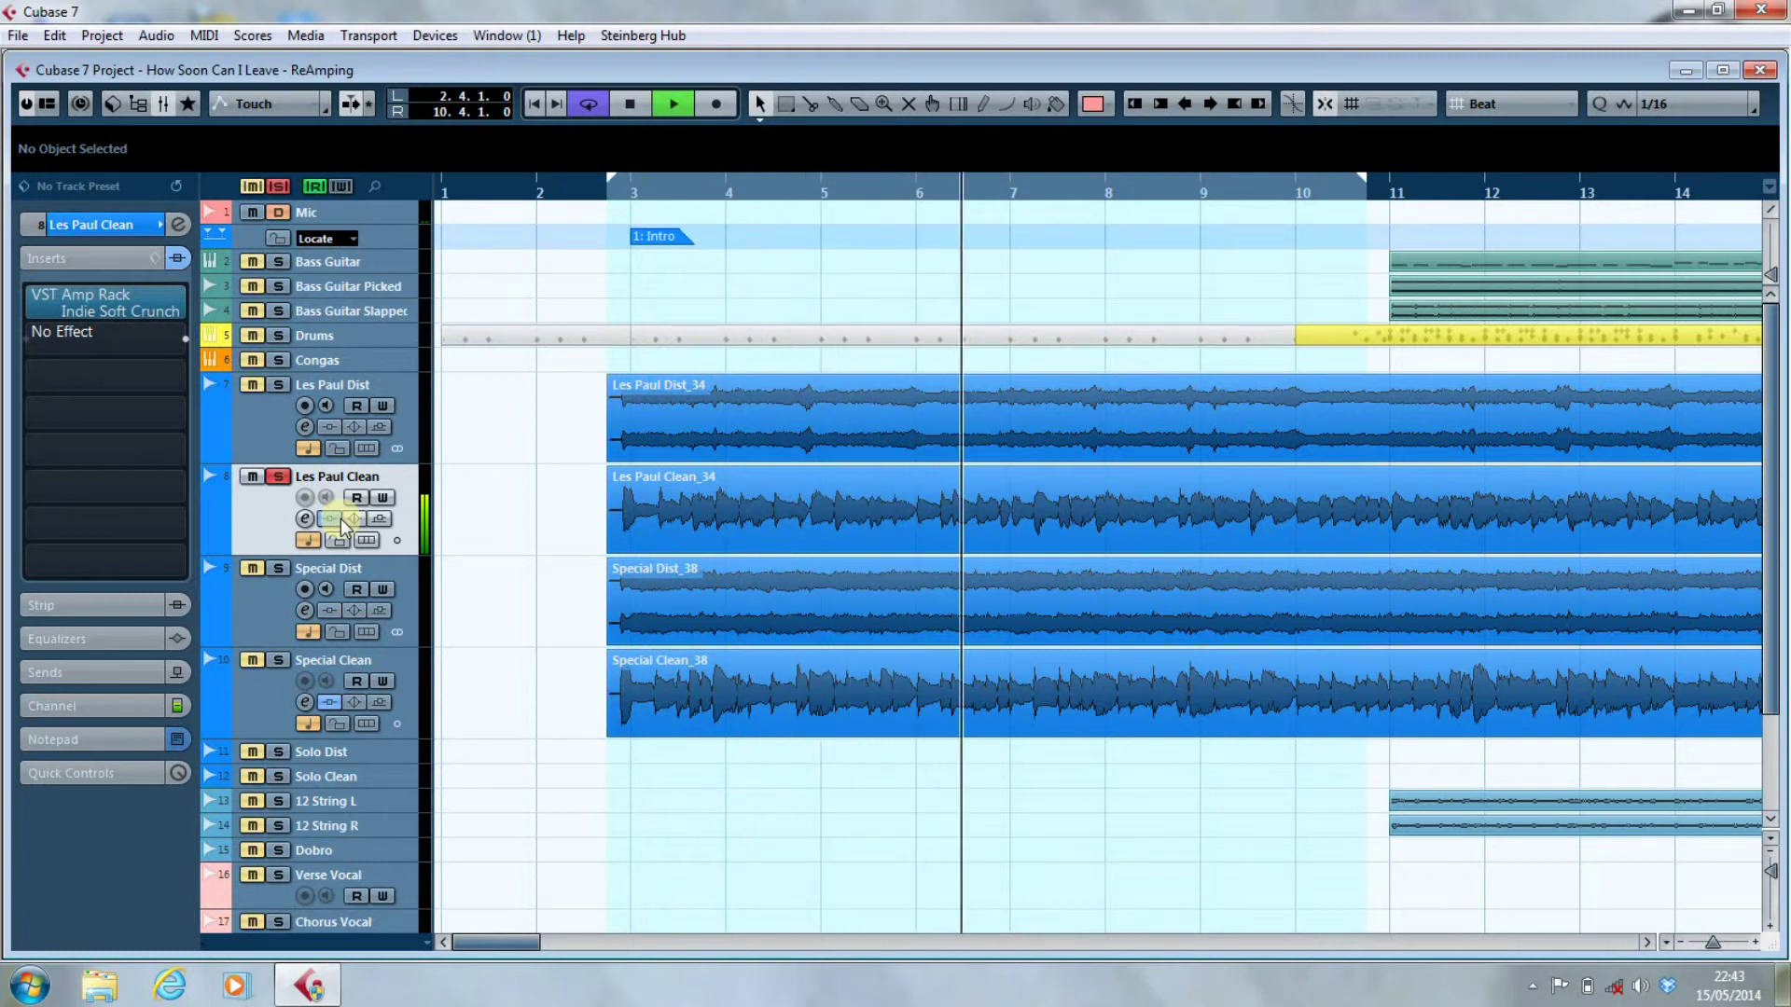
key(space)
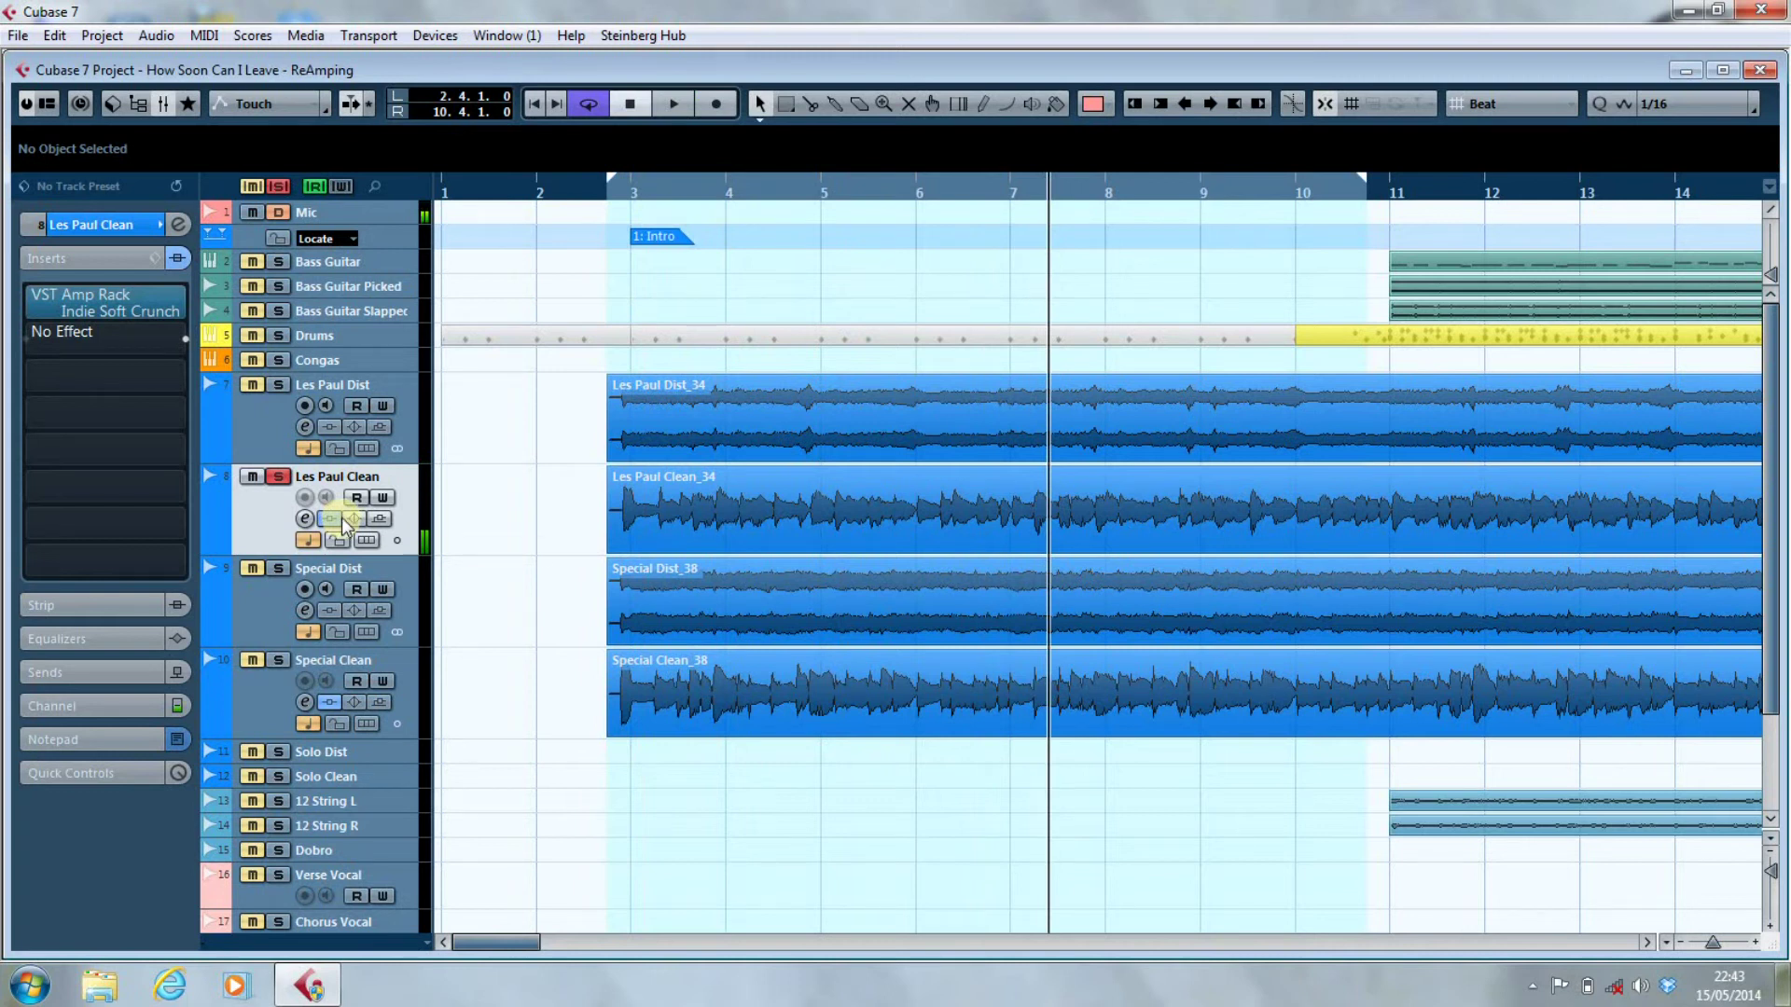
Solo Les Paul Dist and play it back from bar 3.
click(278, 387)
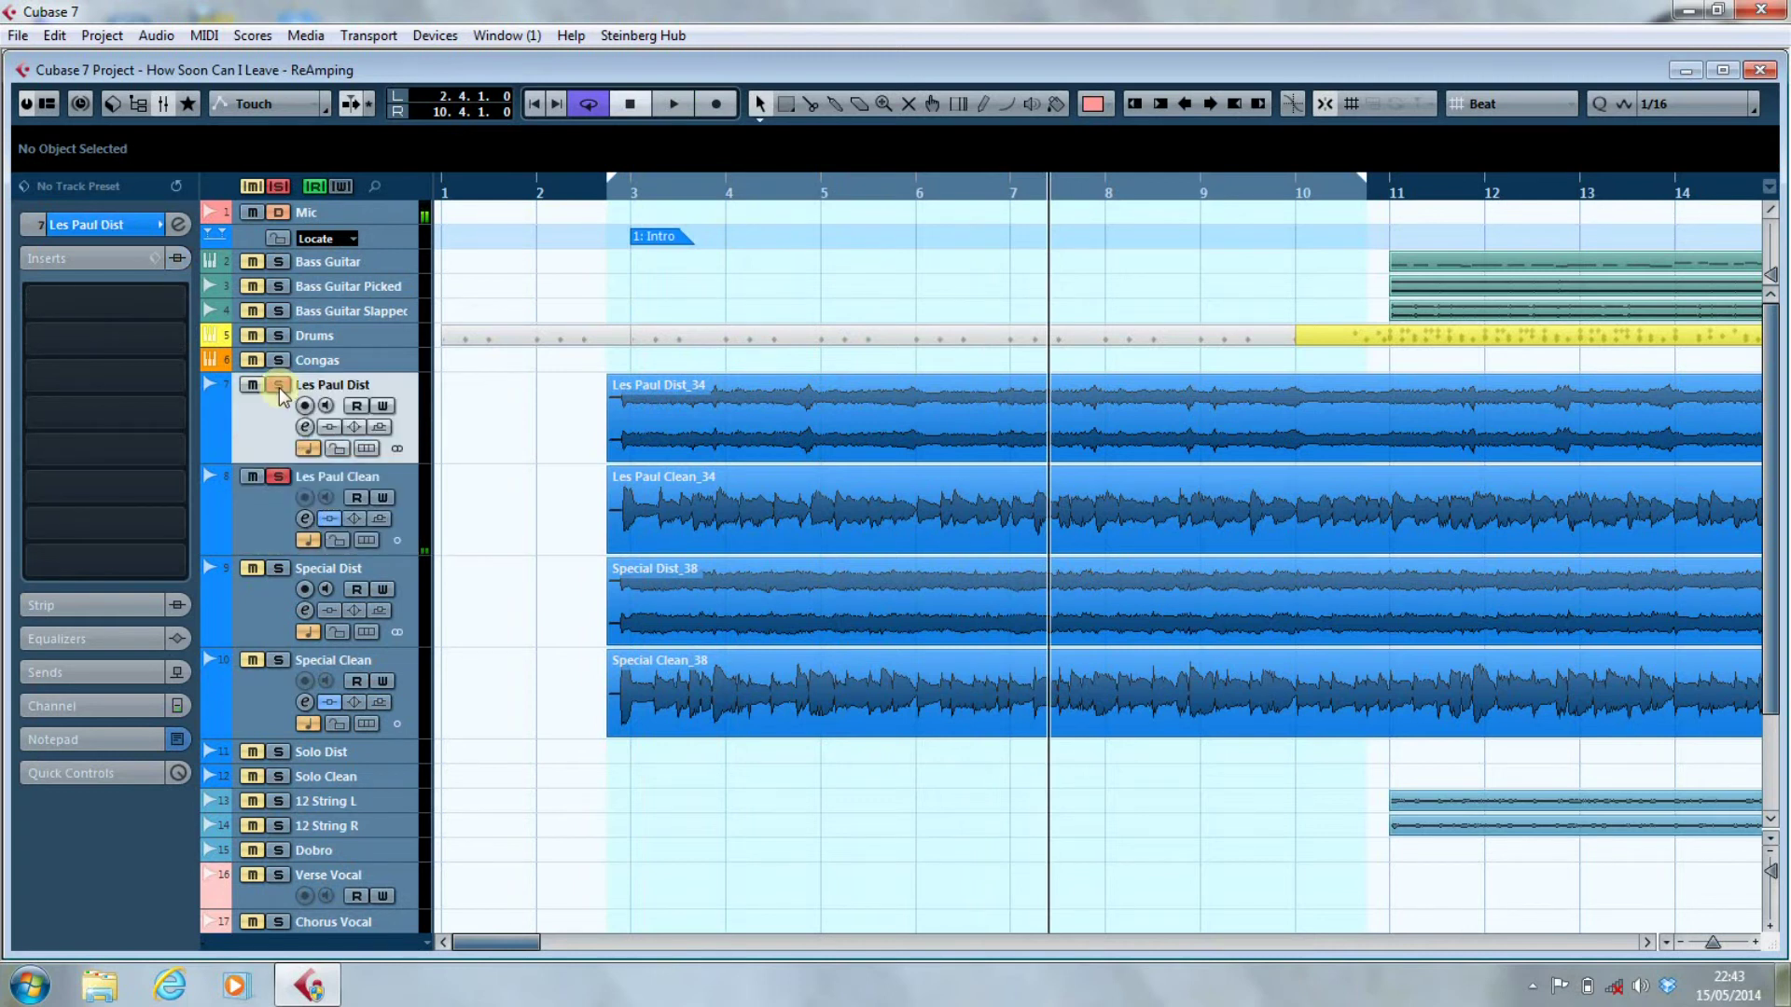
key(KP_1)
key(space)
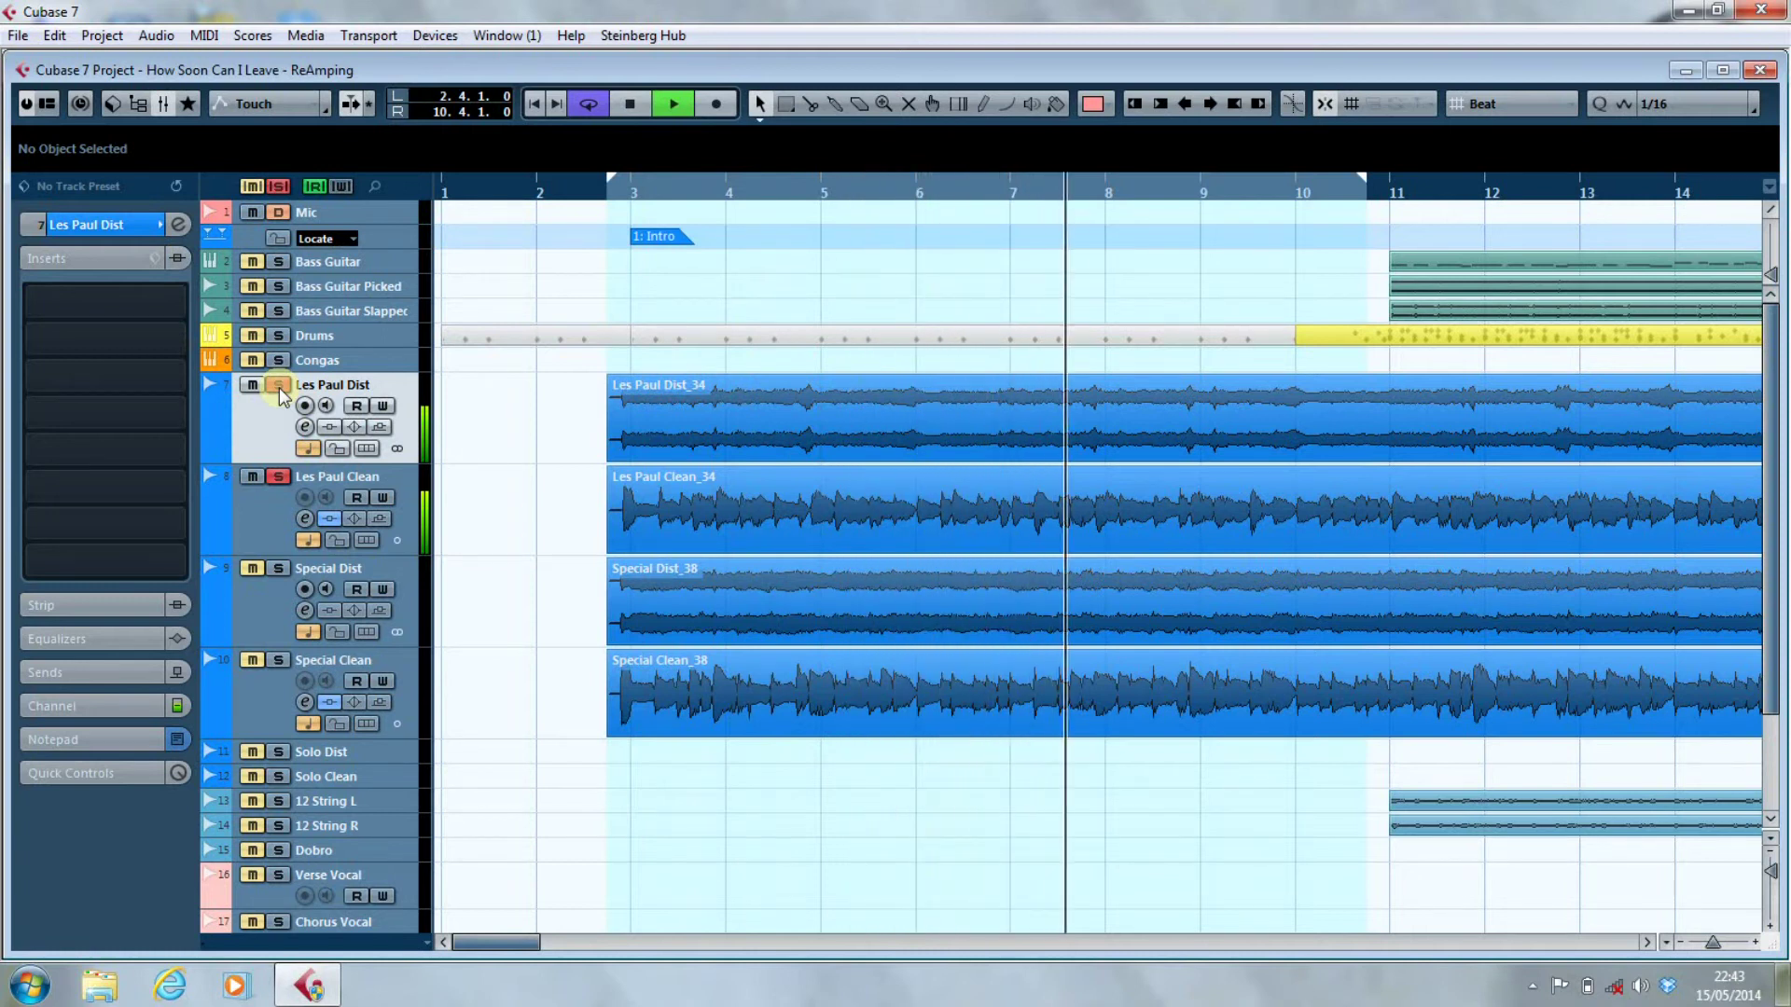
key(space)
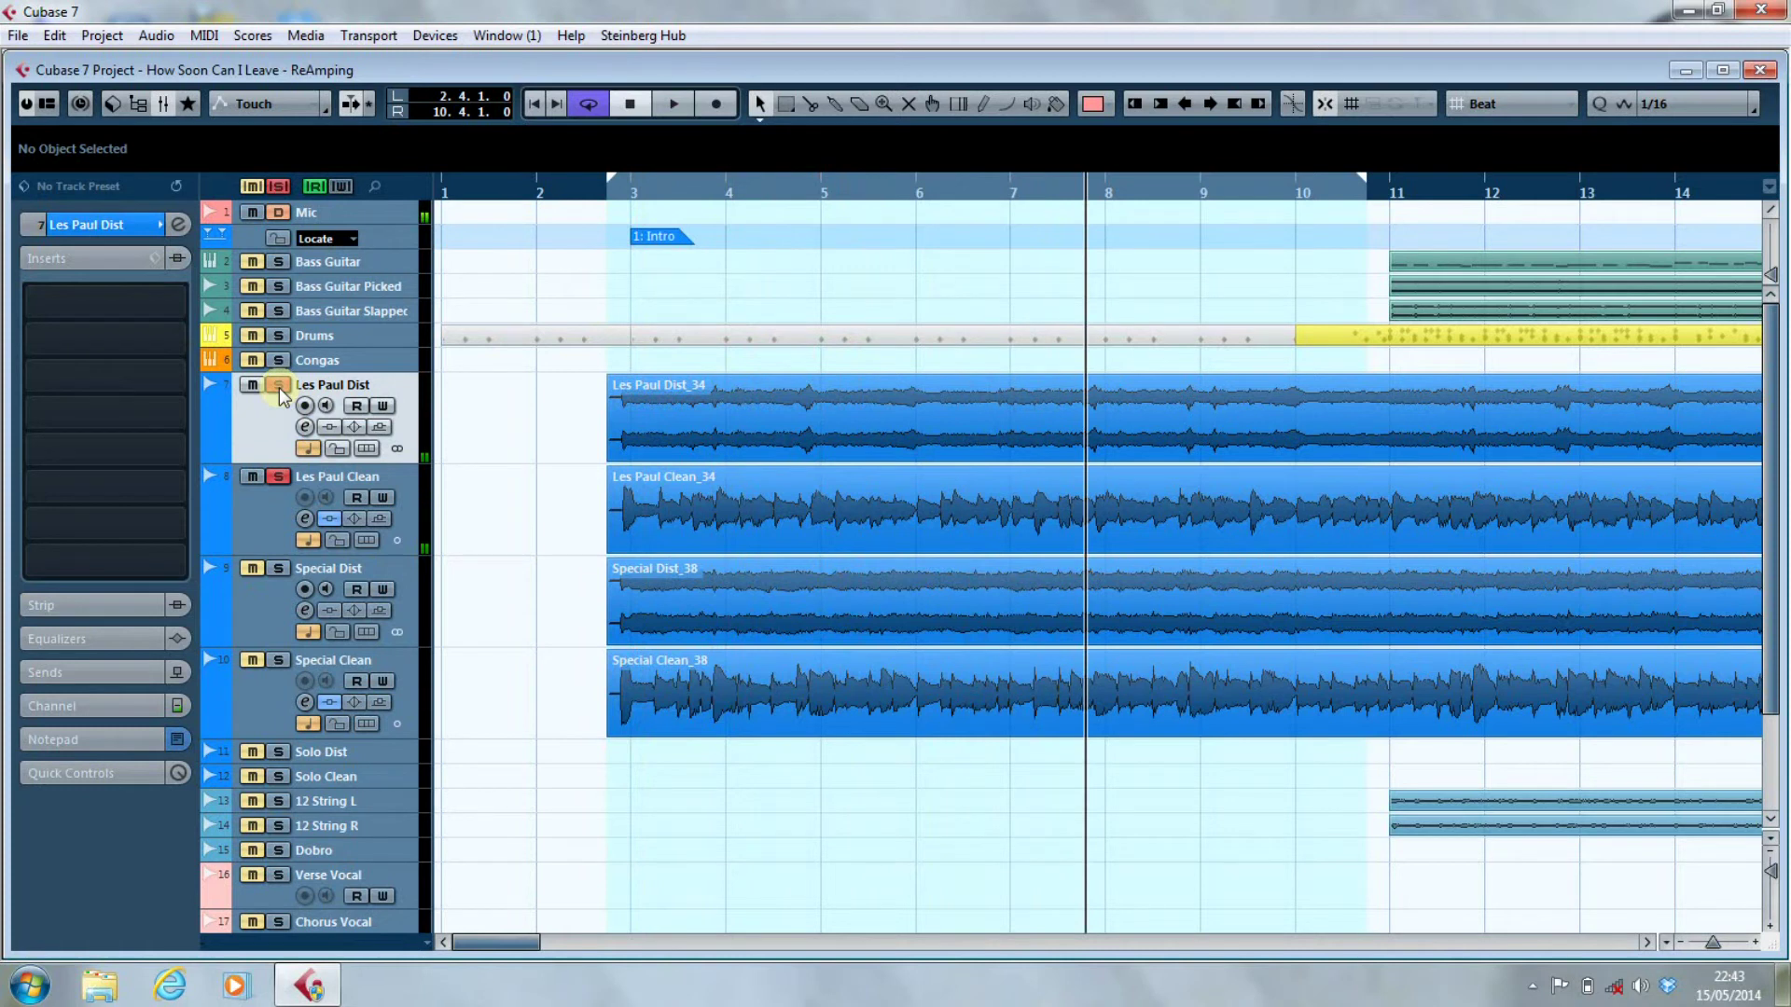
Try soloing Special Dist together with both Les Paul tracks, then clear the Les Paul solos.
click(278, 386)
click(279, 568)
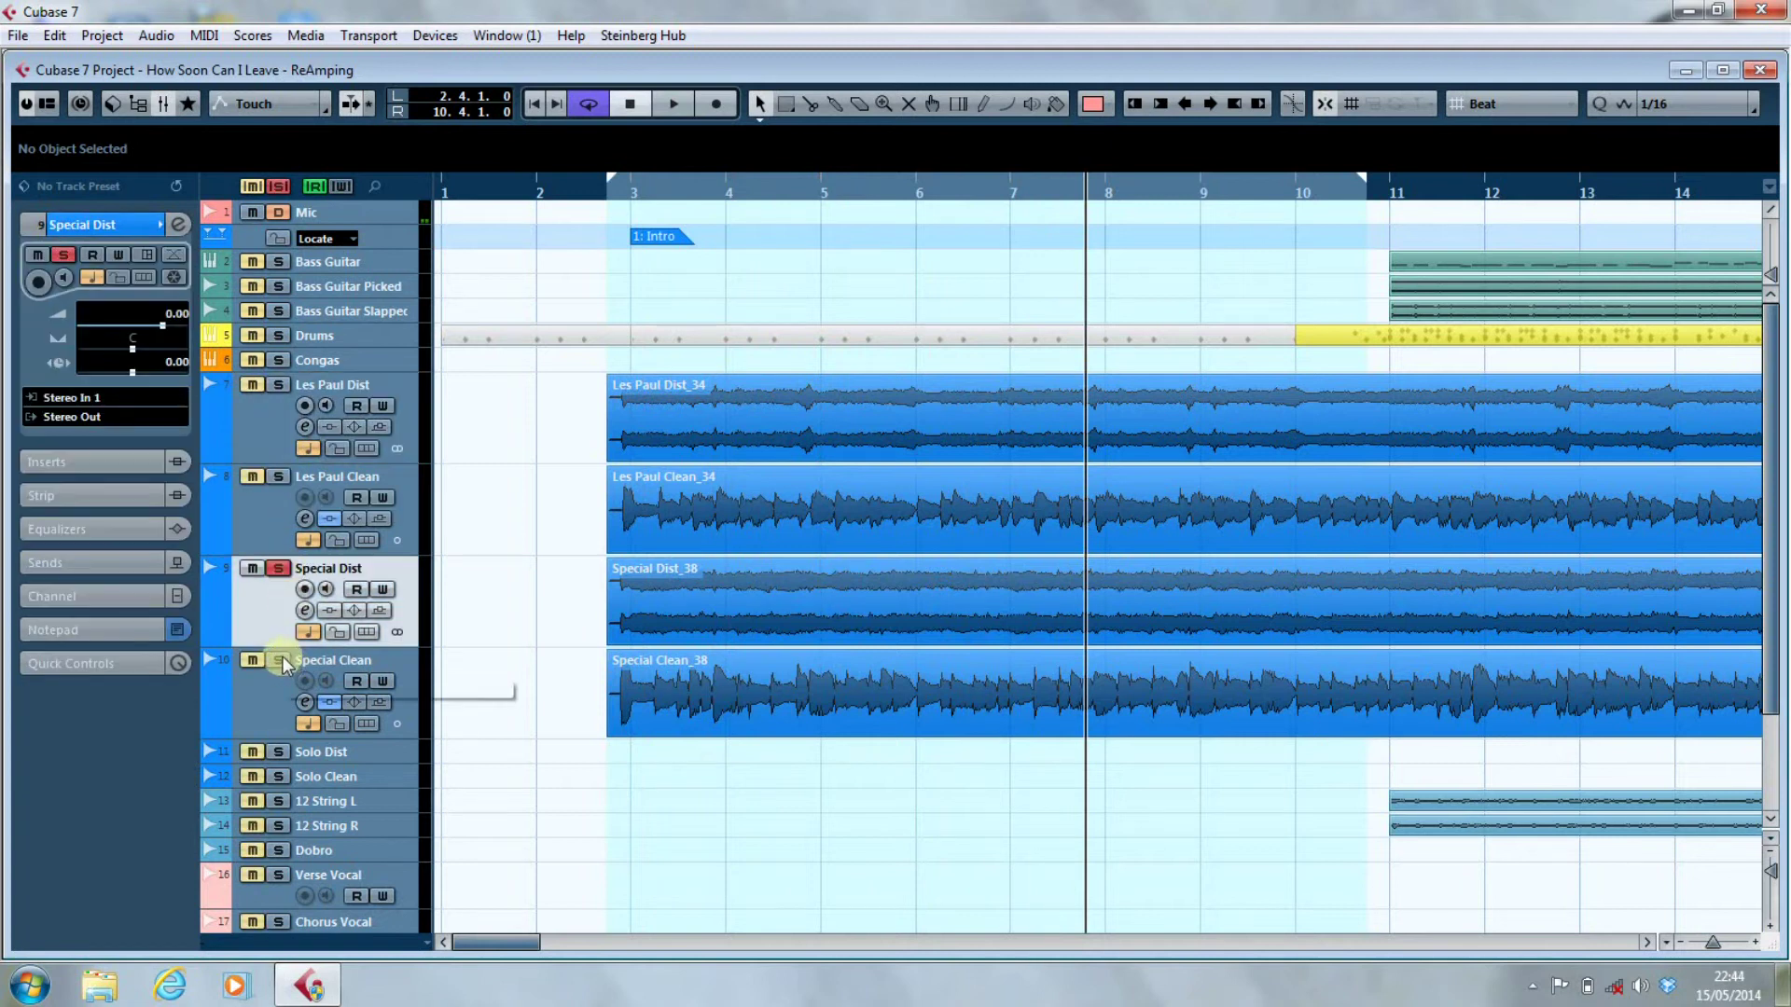
click(278, 385)
click(278, 476)
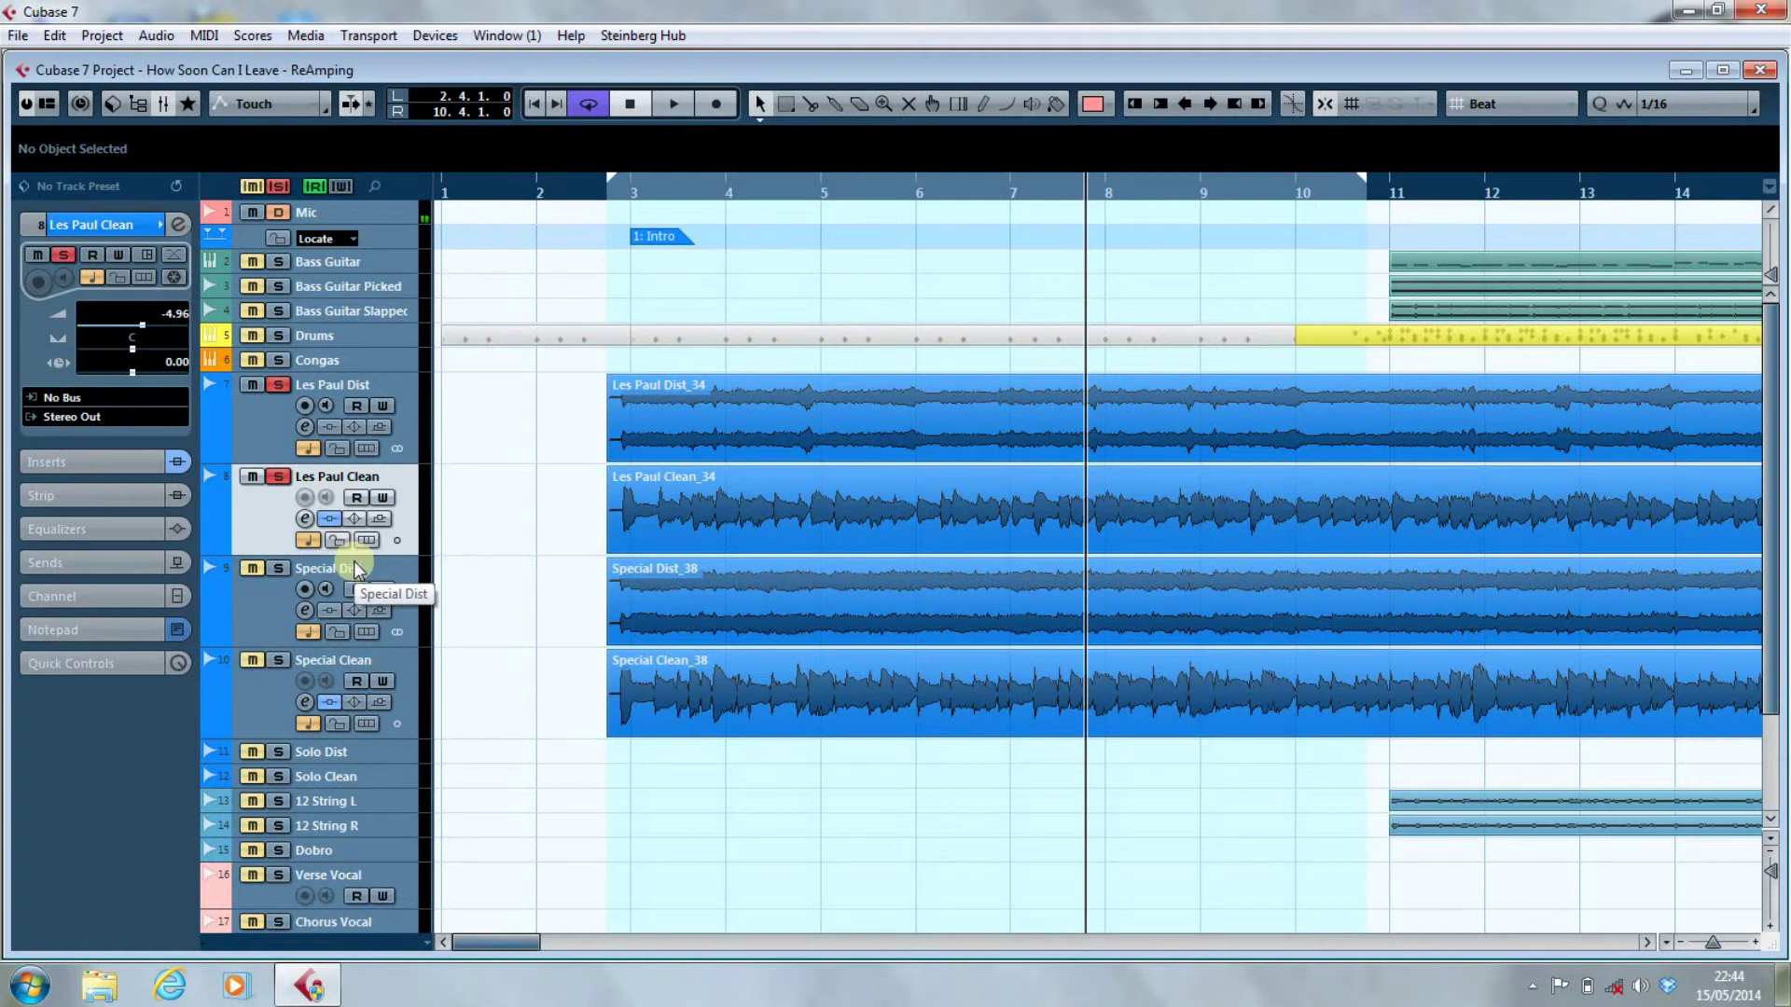
click(279, 386)
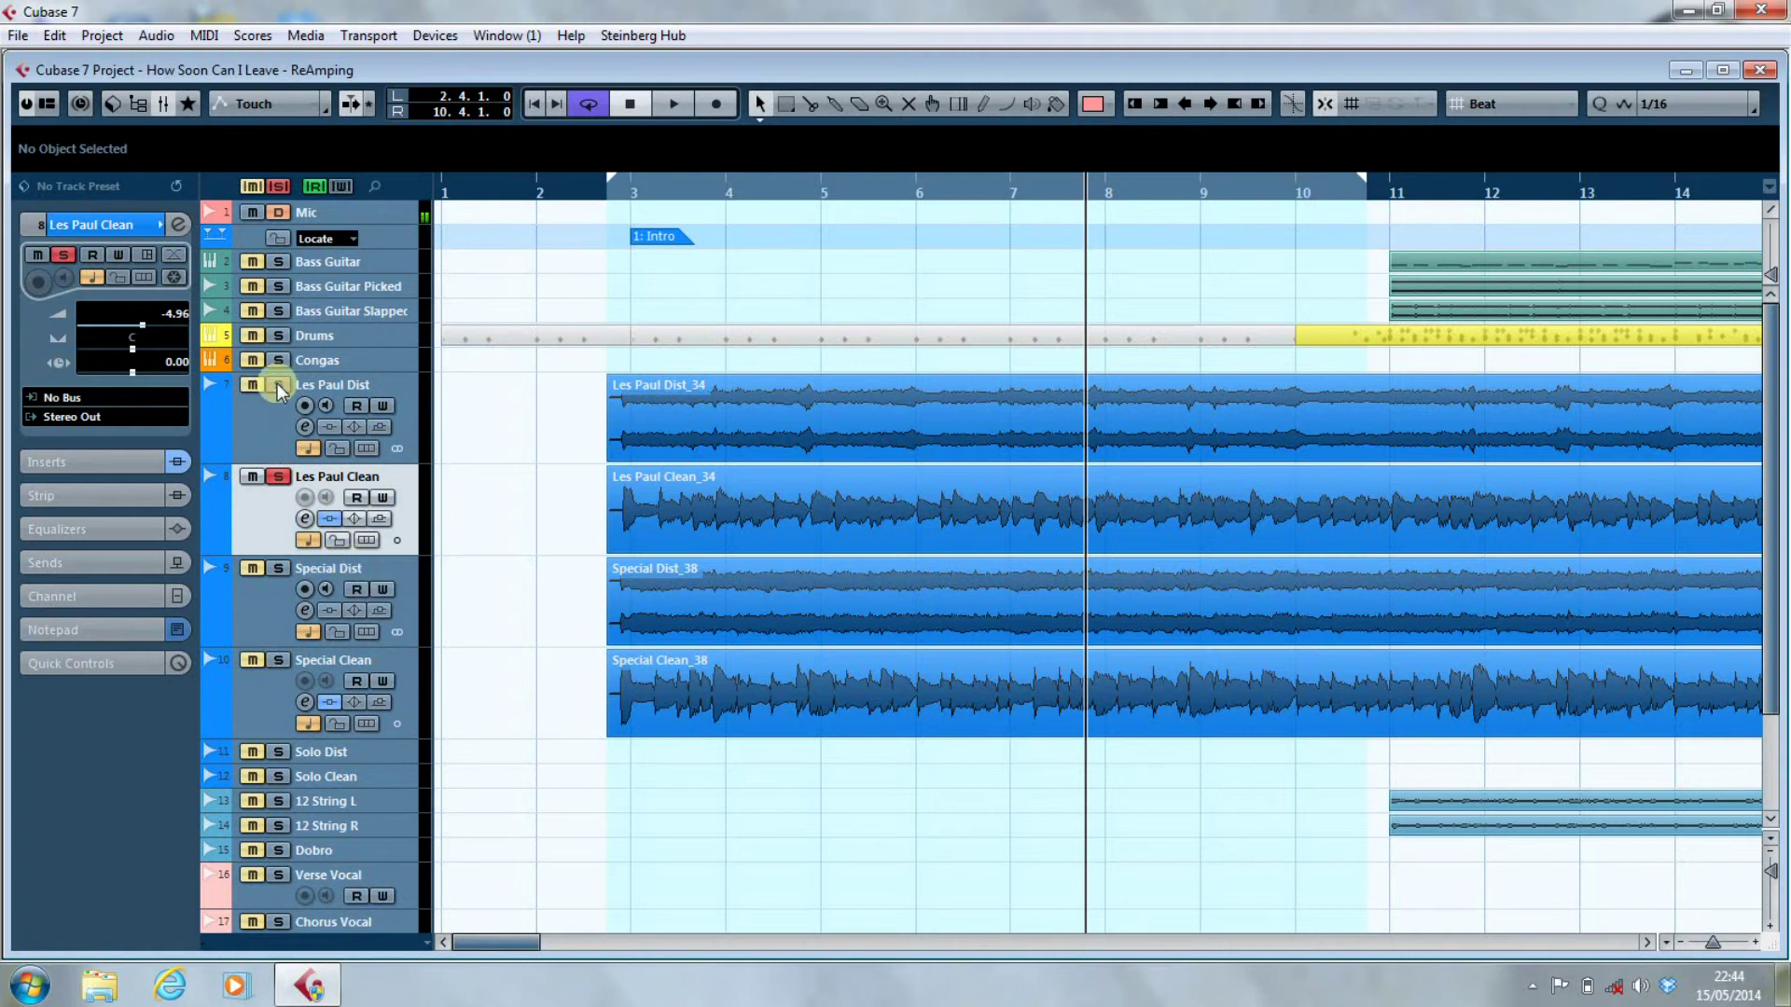
click(278, 478)
Solo Special Dist alone and play it back from bar 3.
click(279, 569)
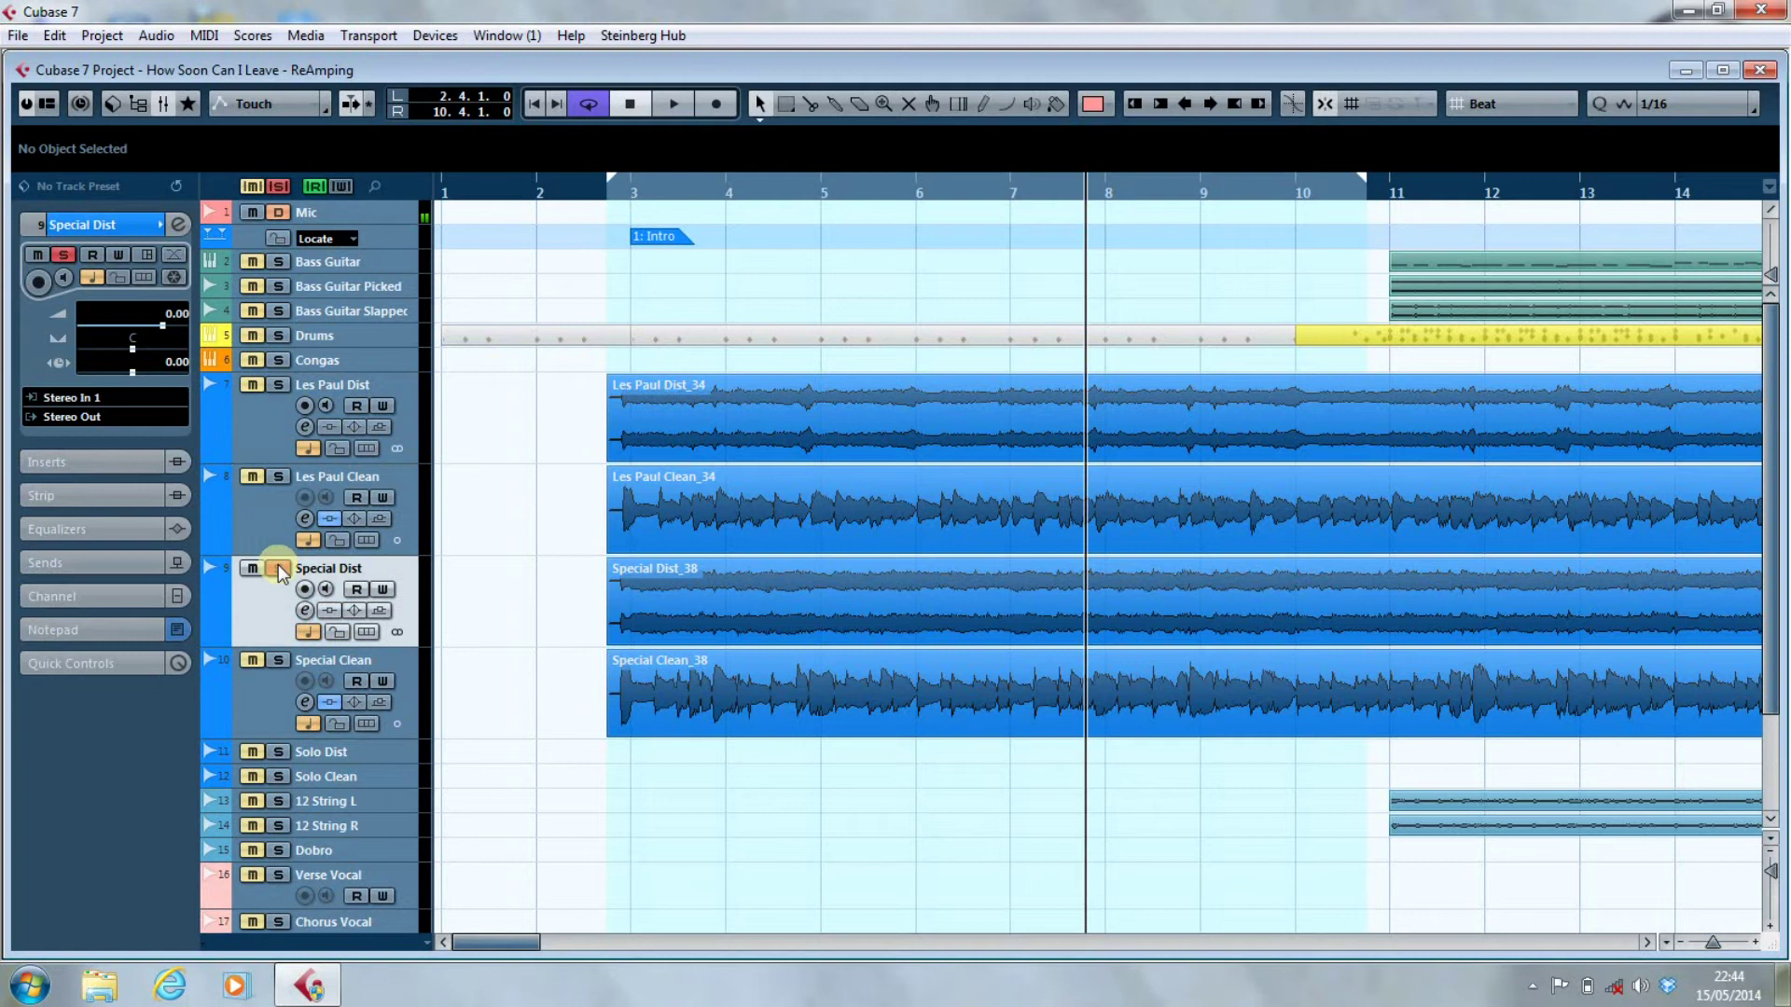
key(KP_1)
key(space)
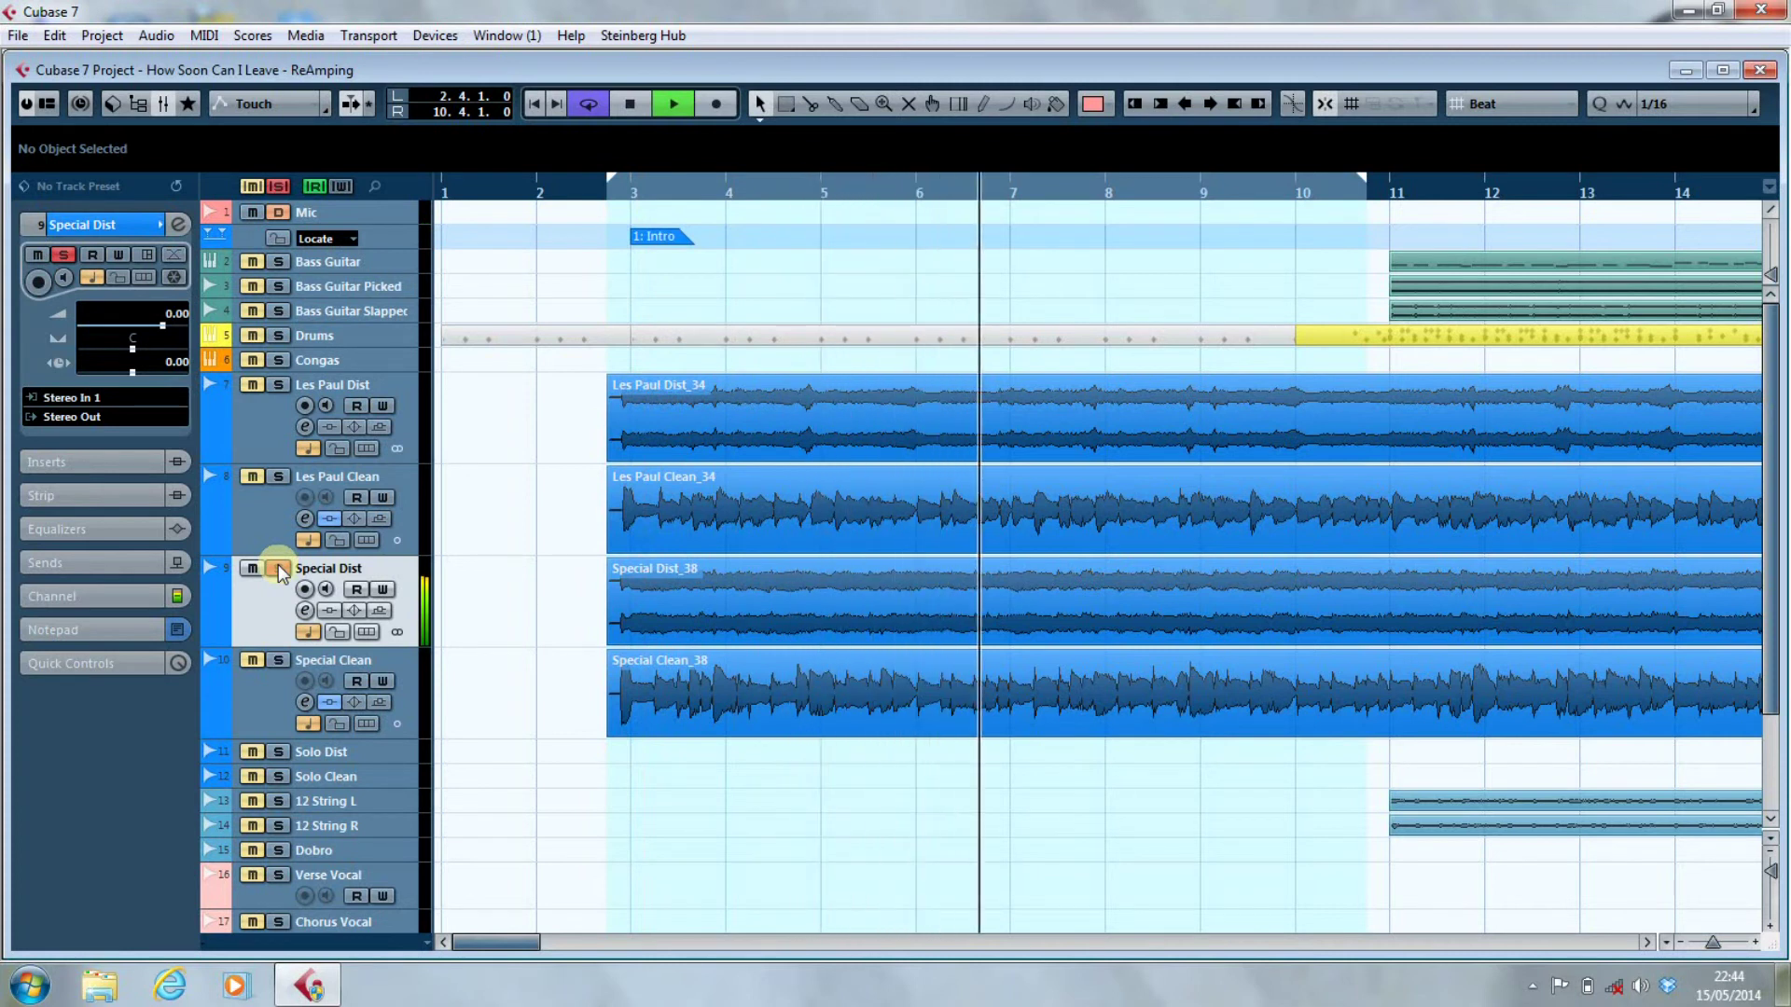
key(space)
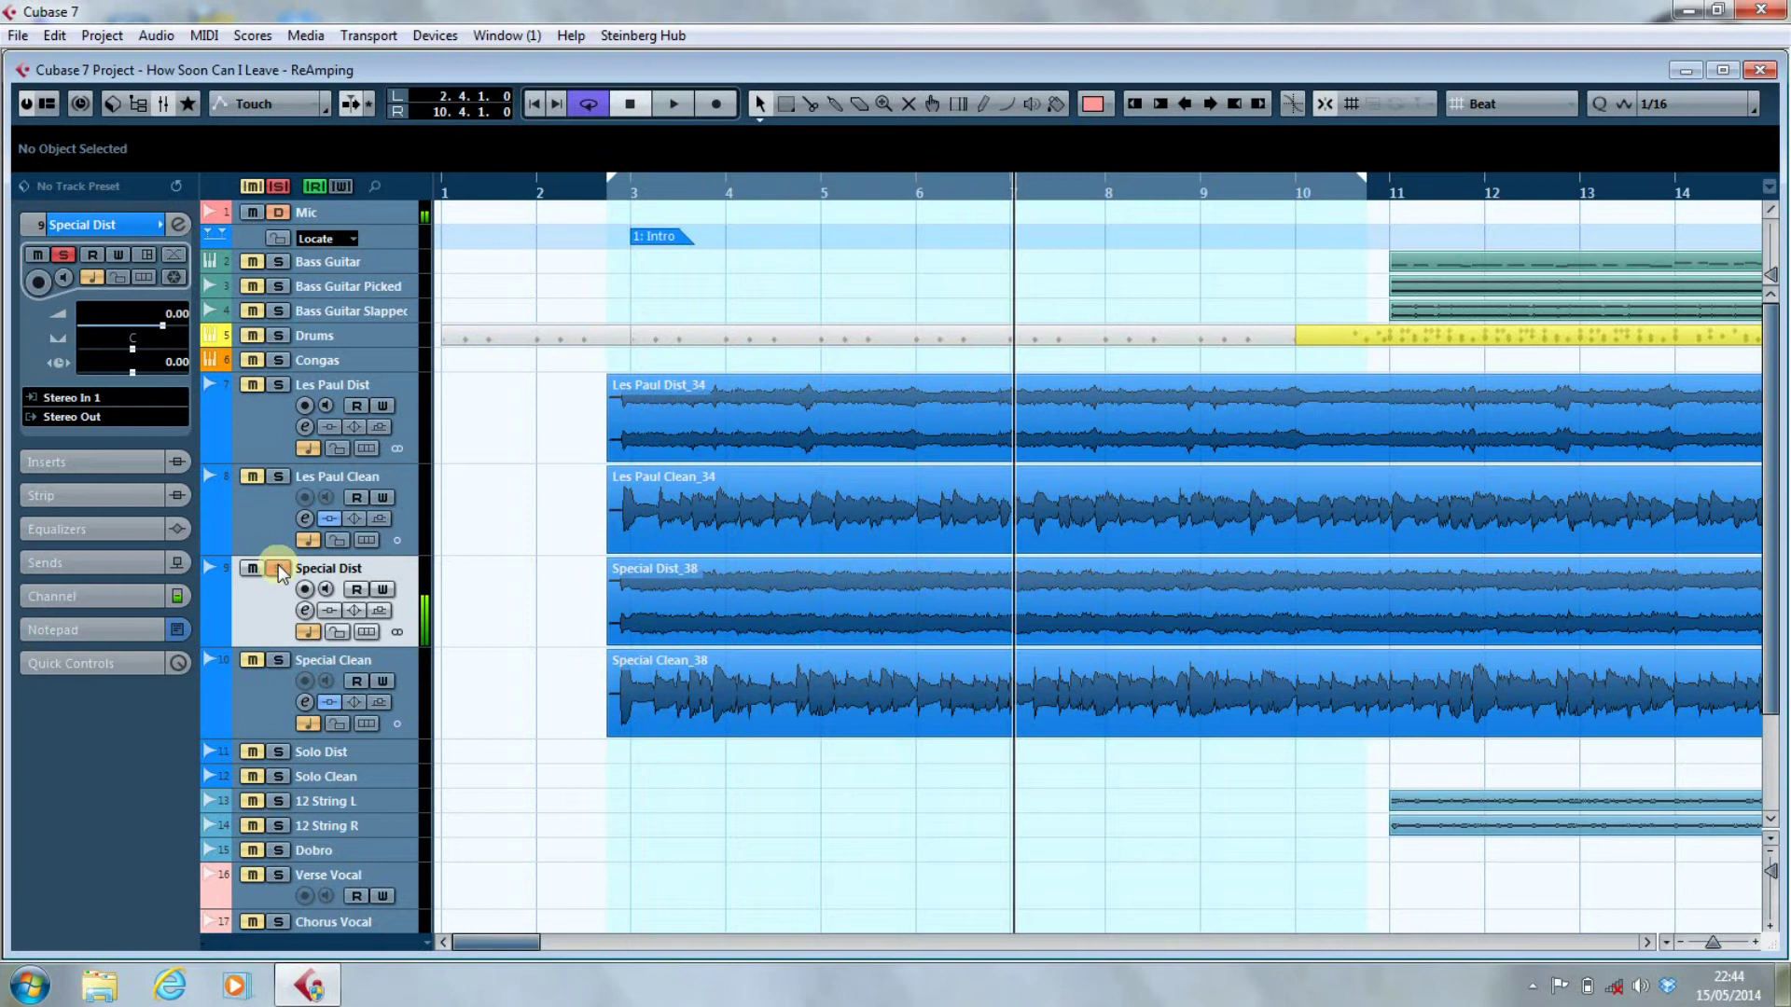
Solo Special Clean and audition it from bar 3, toggling its amp insert.
click(326, 673)
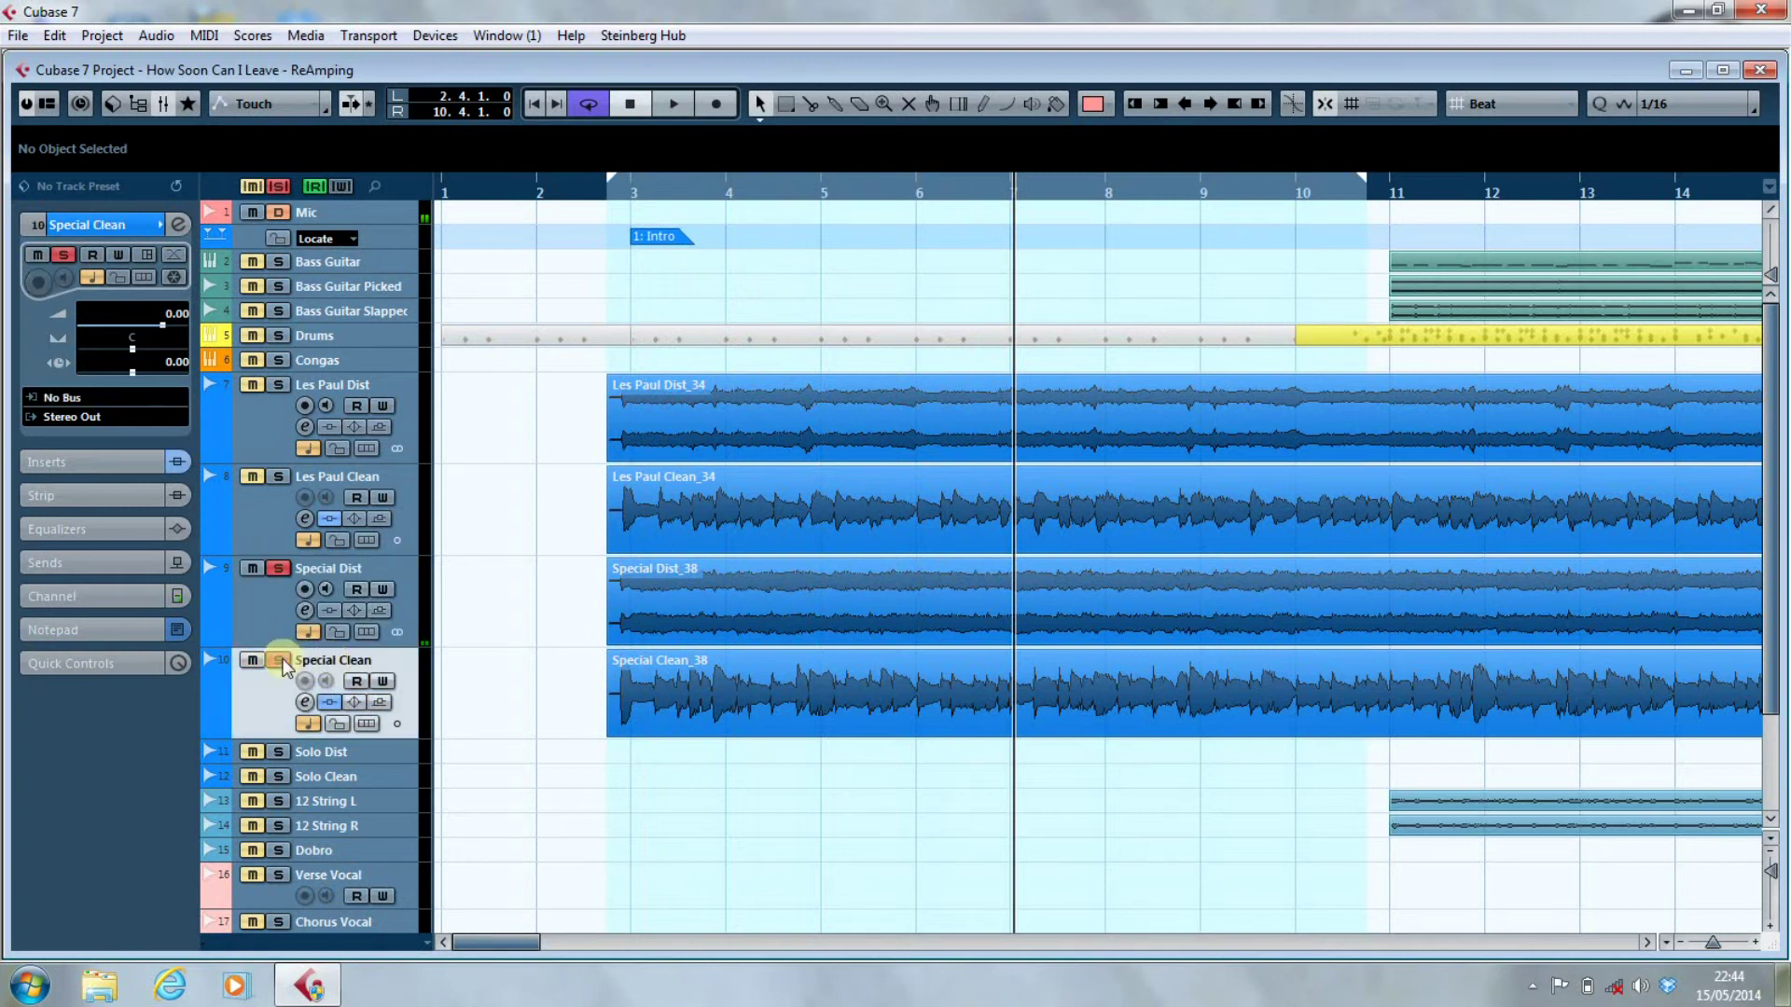
click(278, 660)
click(279, 568)
click(329, 701)
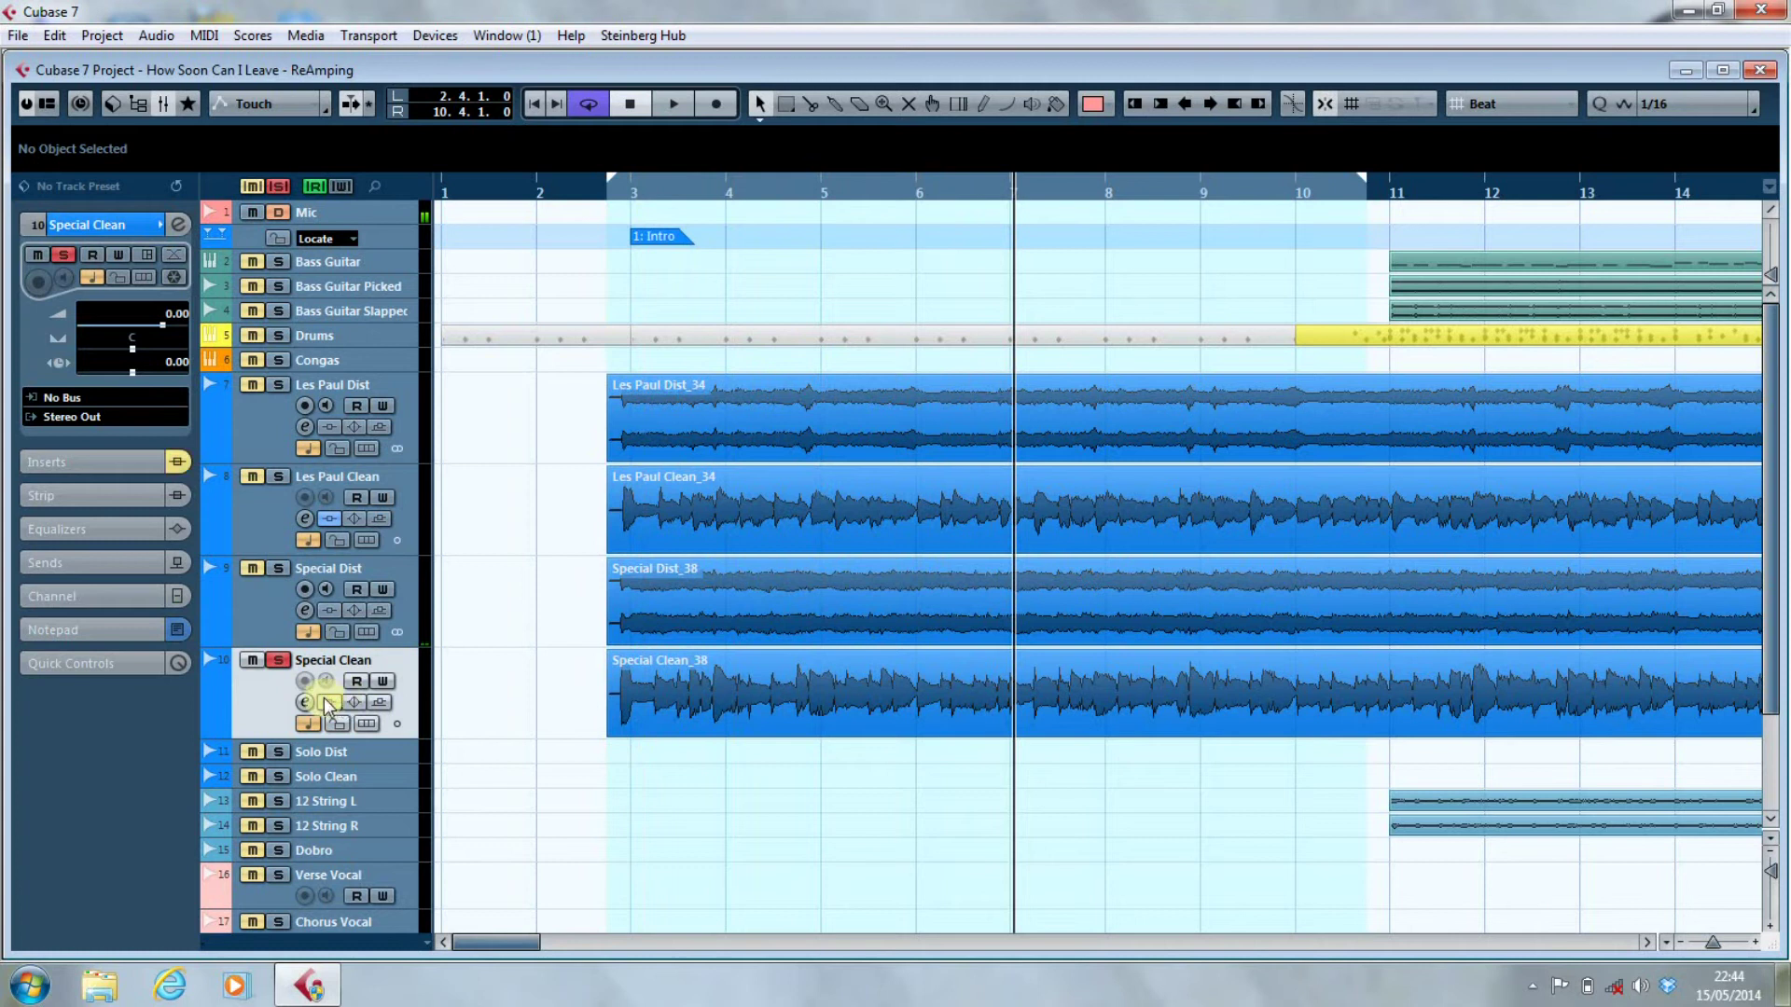
key(KP_1)
key(space)
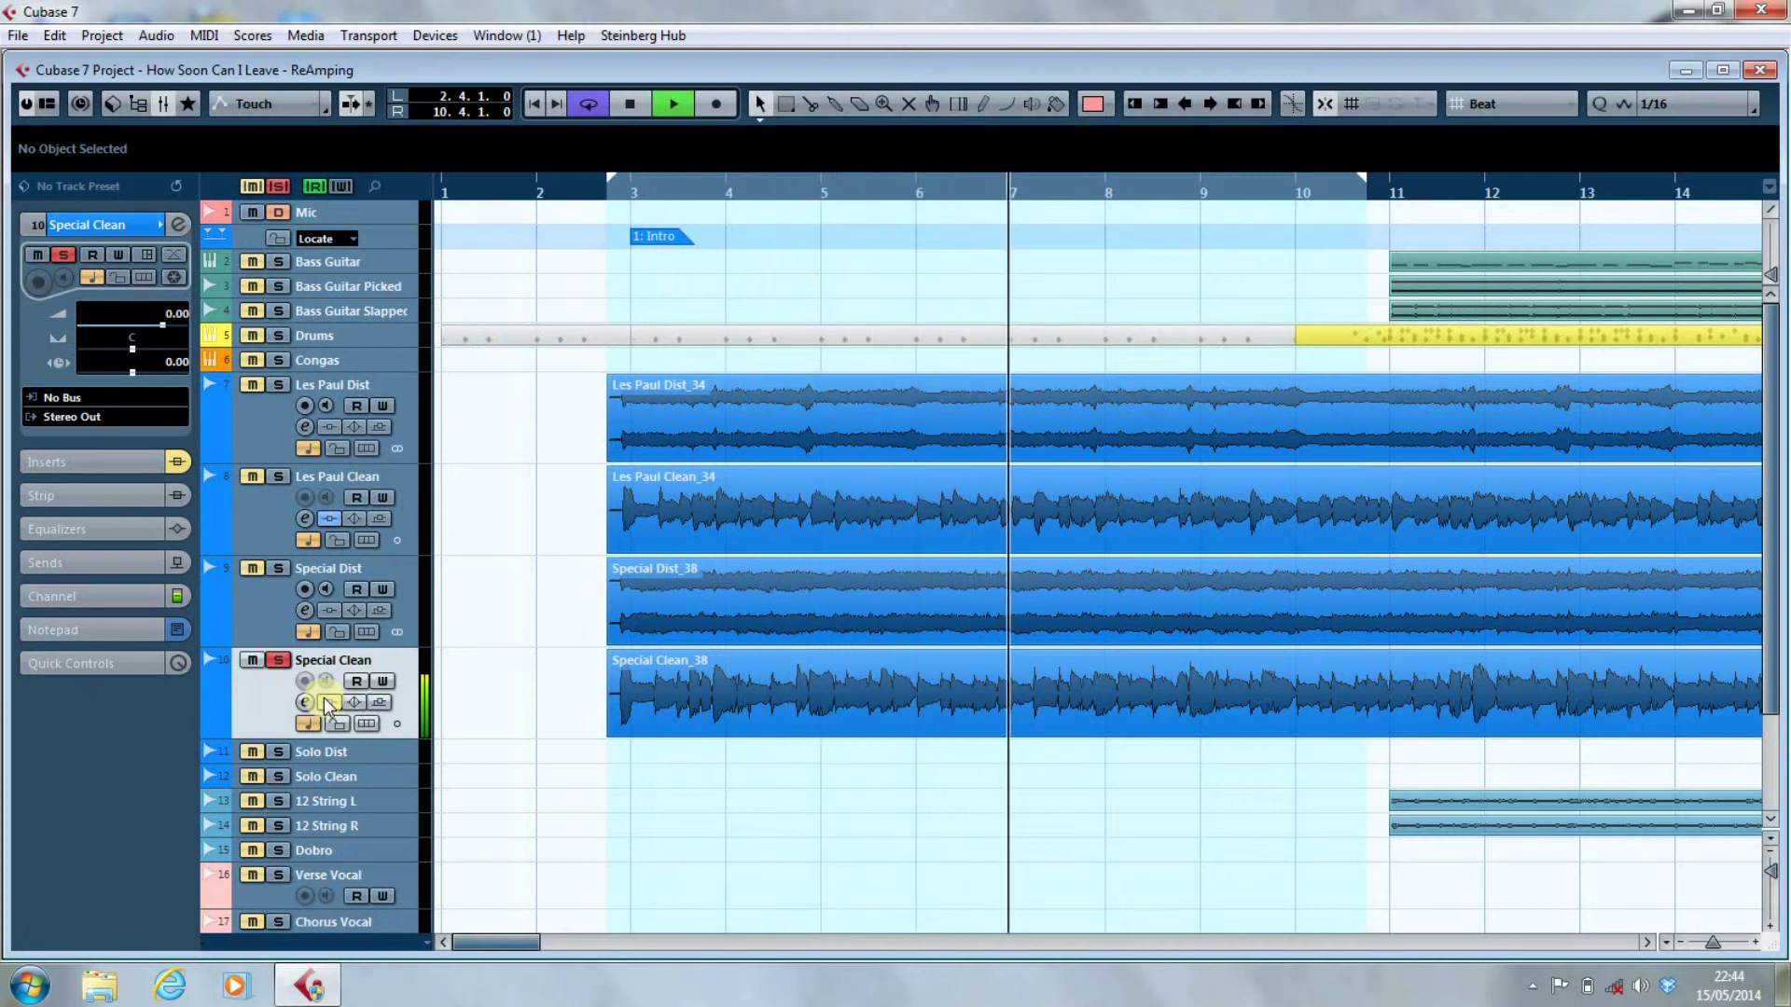
key(space)
click(328, 703)
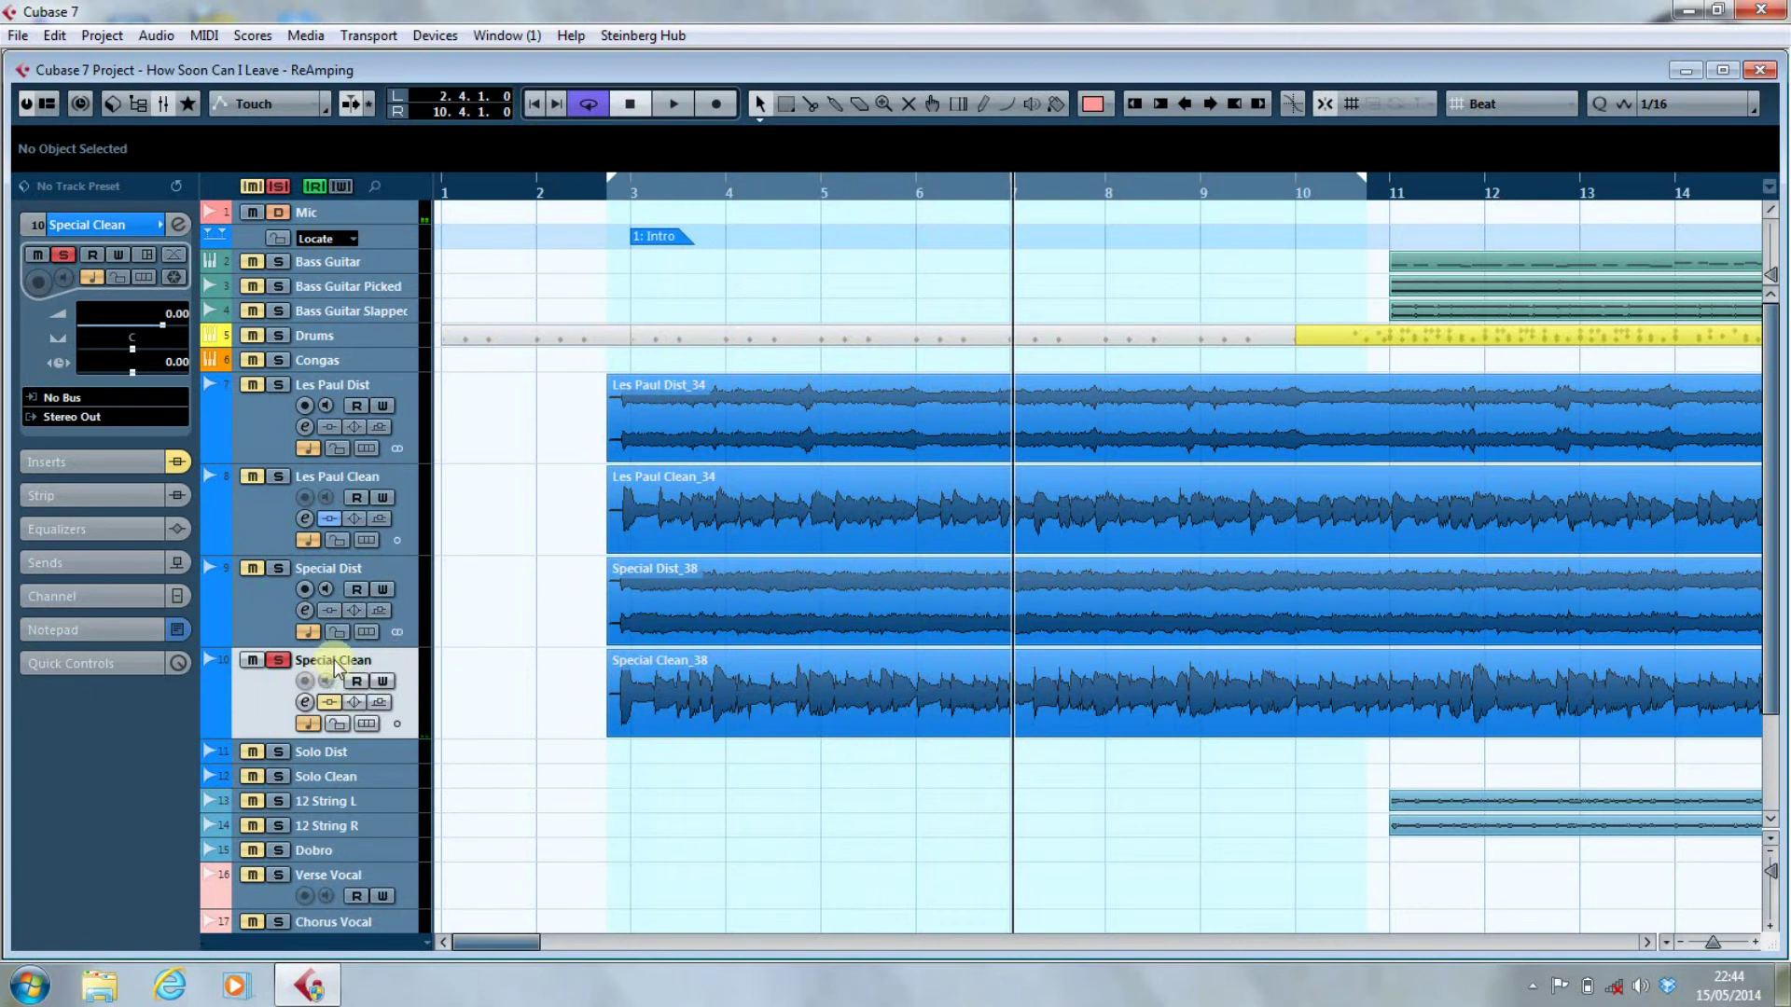
Show Special Clean's inserts and play from bar 3, re-enabling Golden Radar and soloing Special Dist.
click(92, 459)
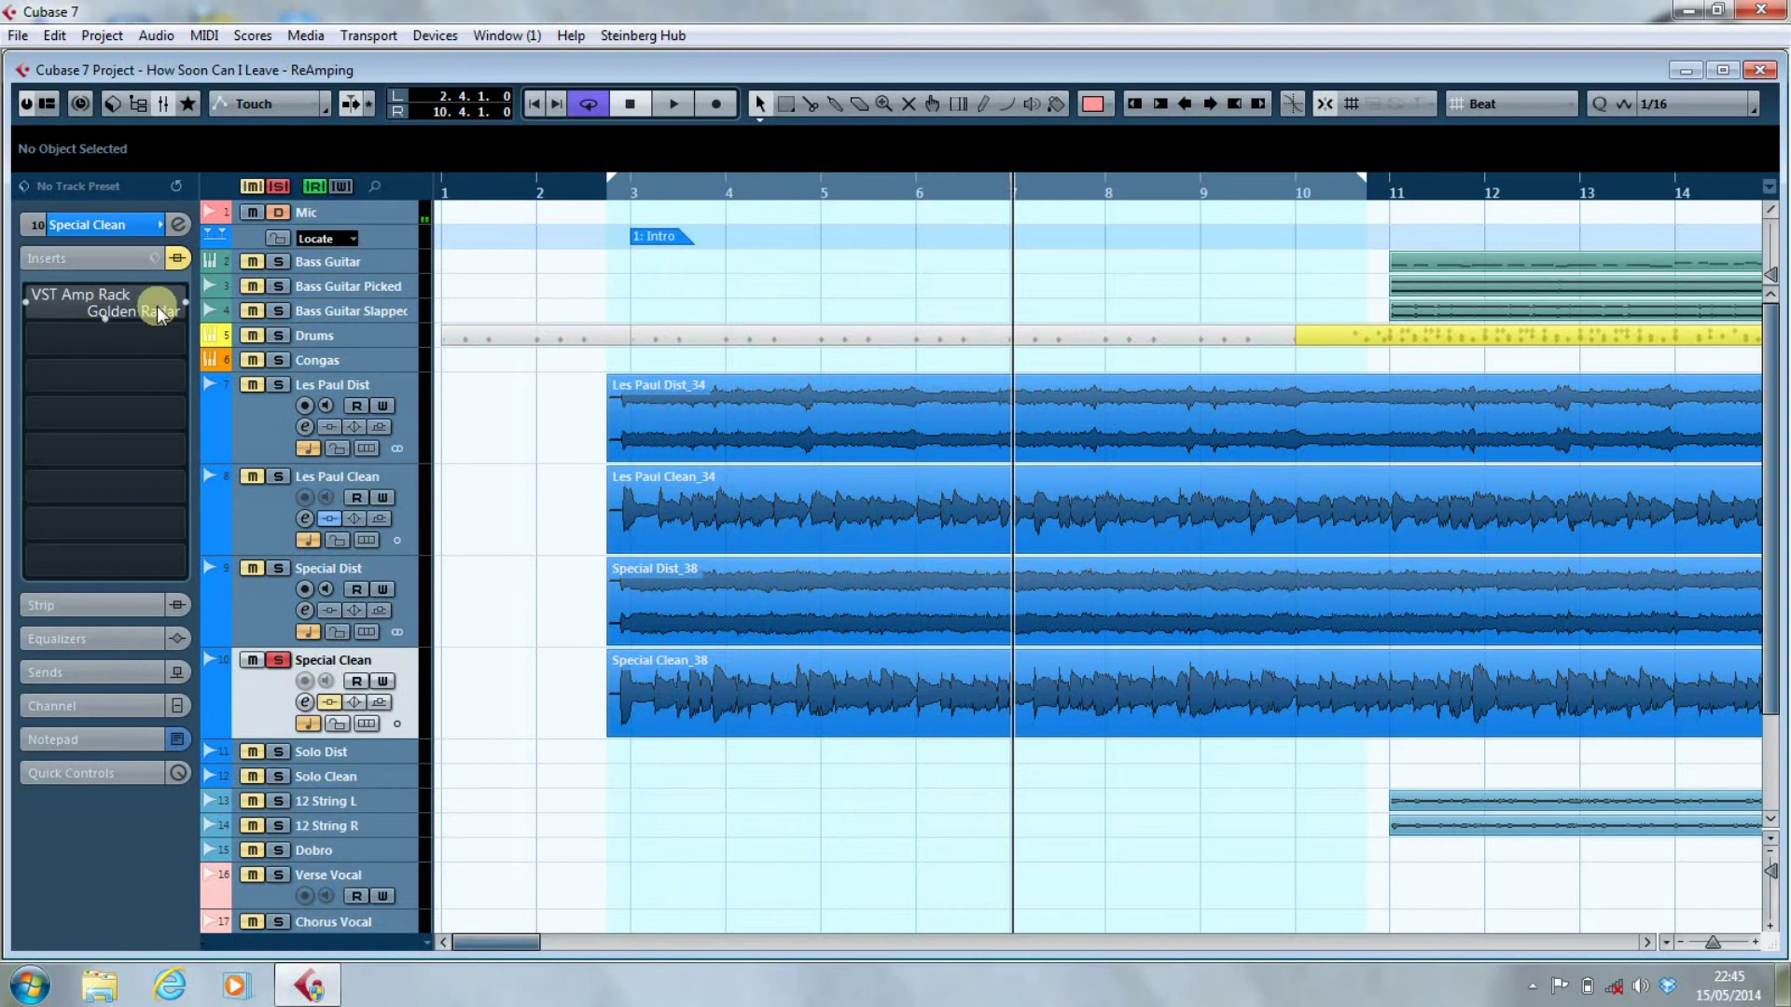
key(KP_1)
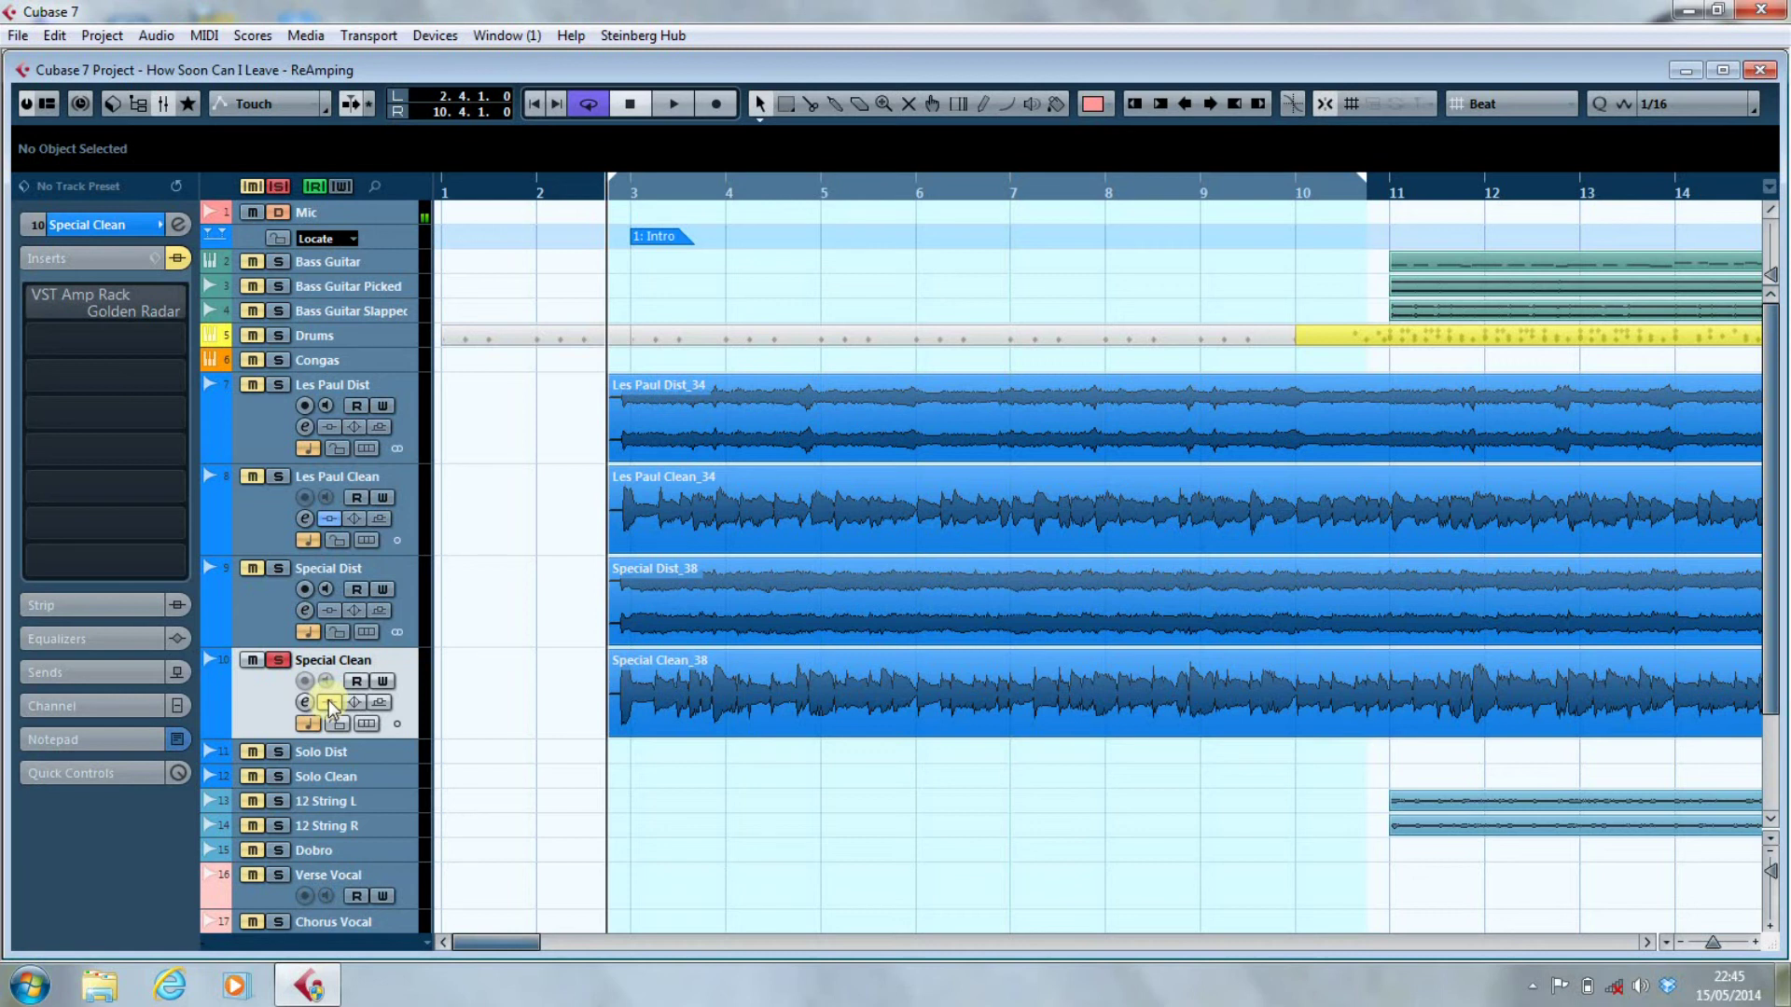
key(space)
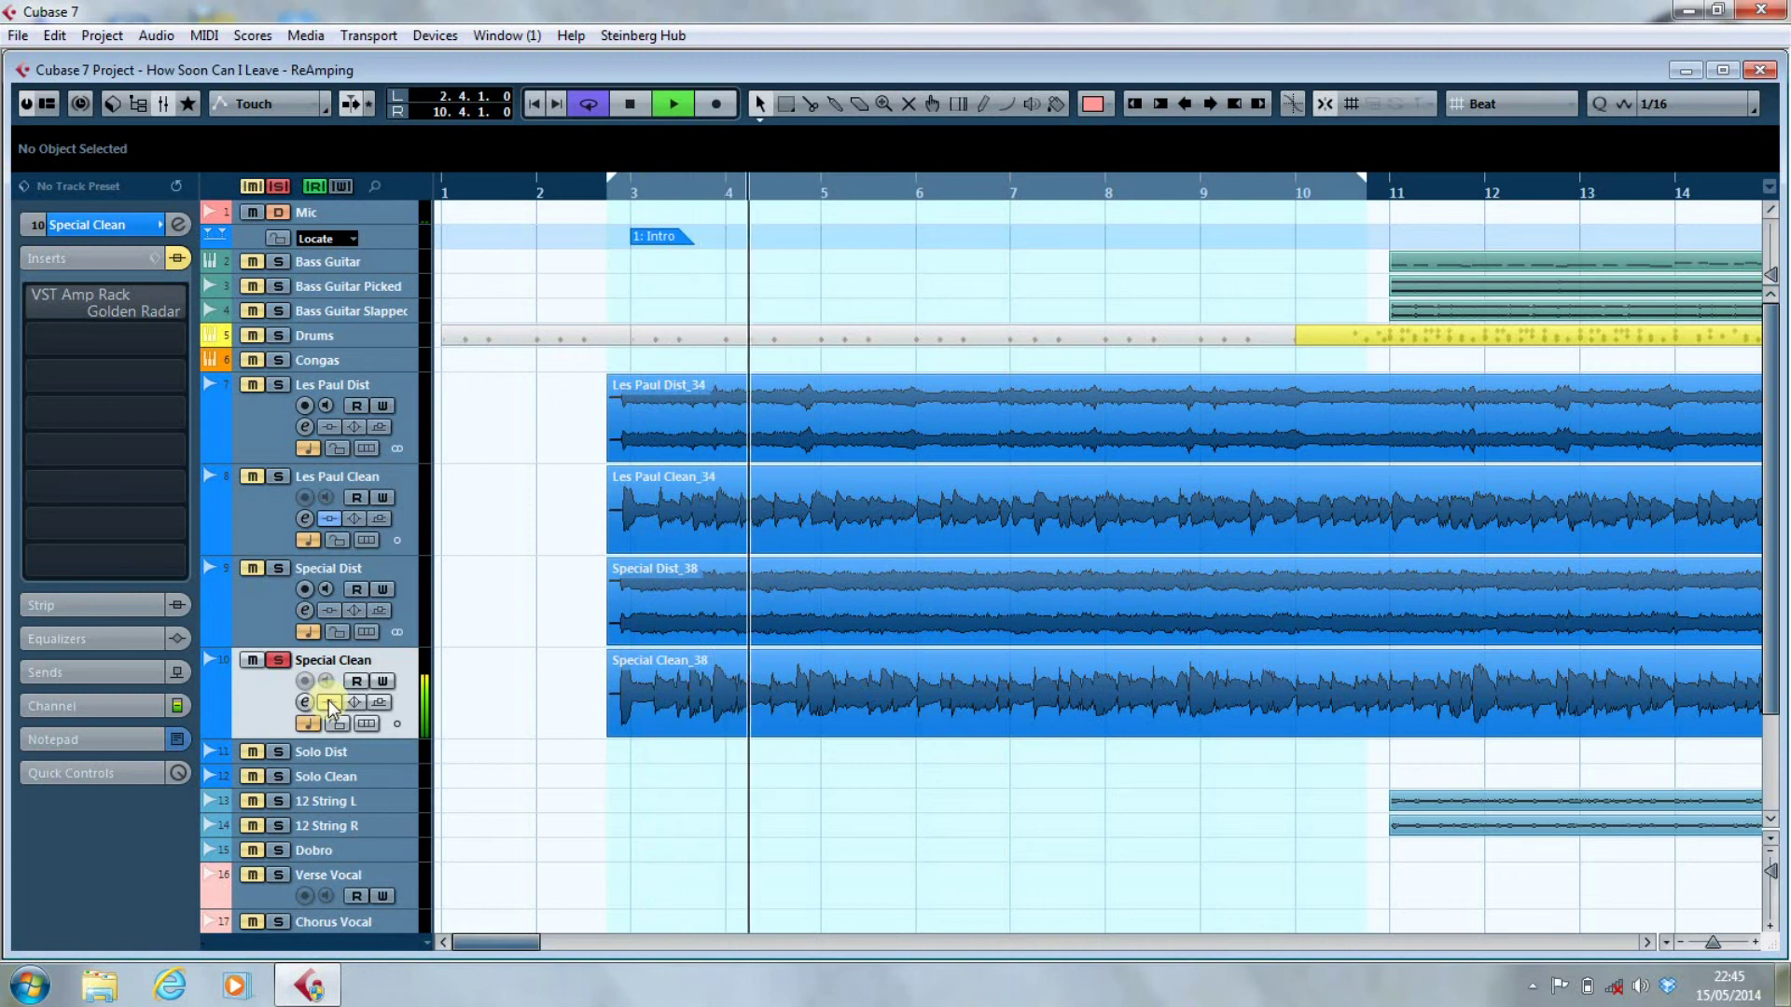
click(328, 703)
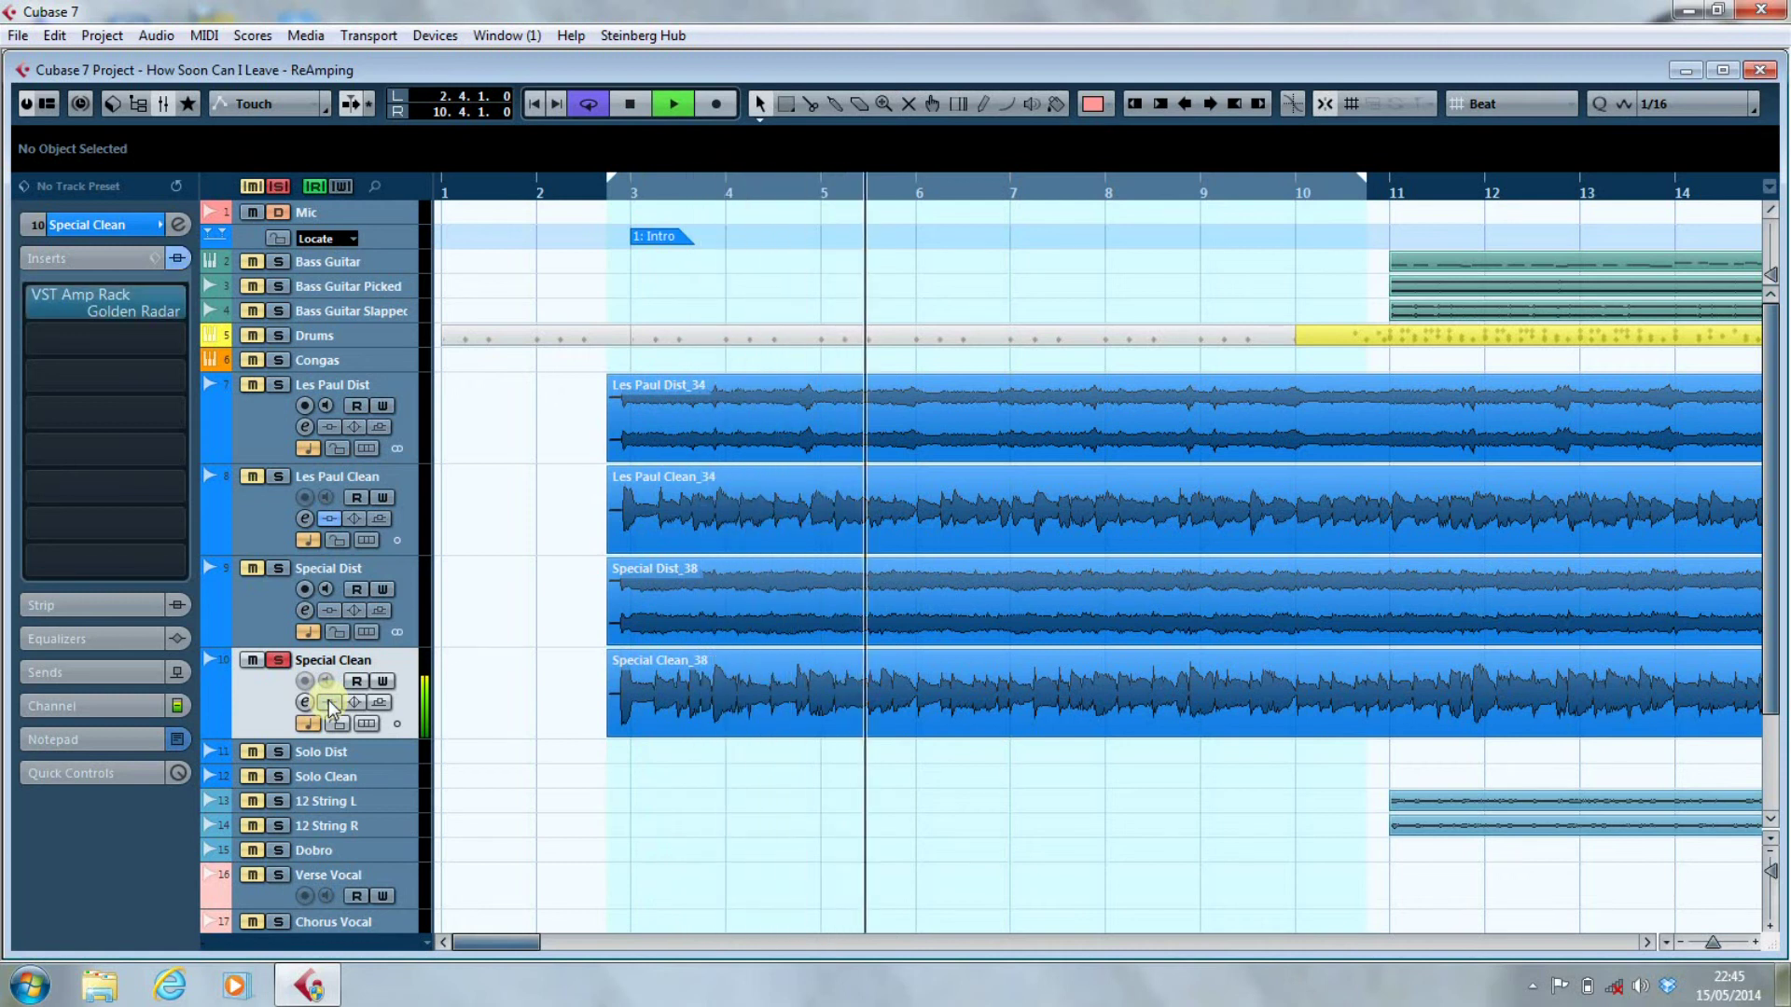
click(284, 568)
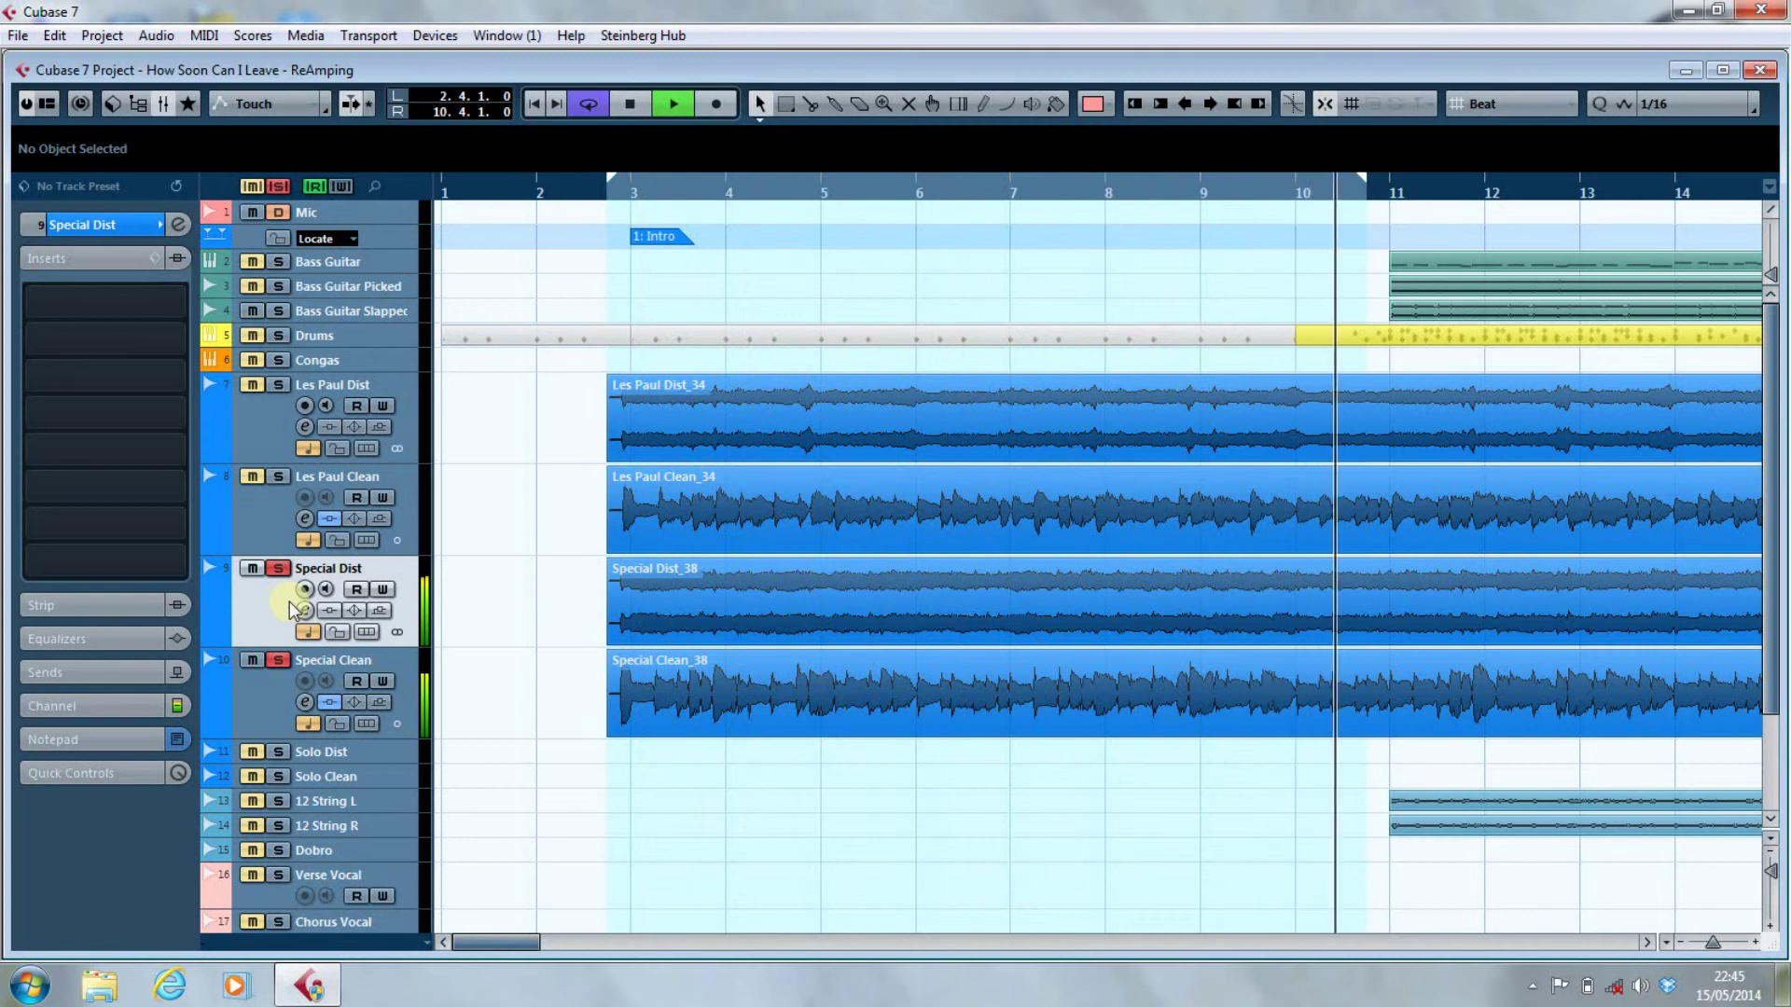
key(space)
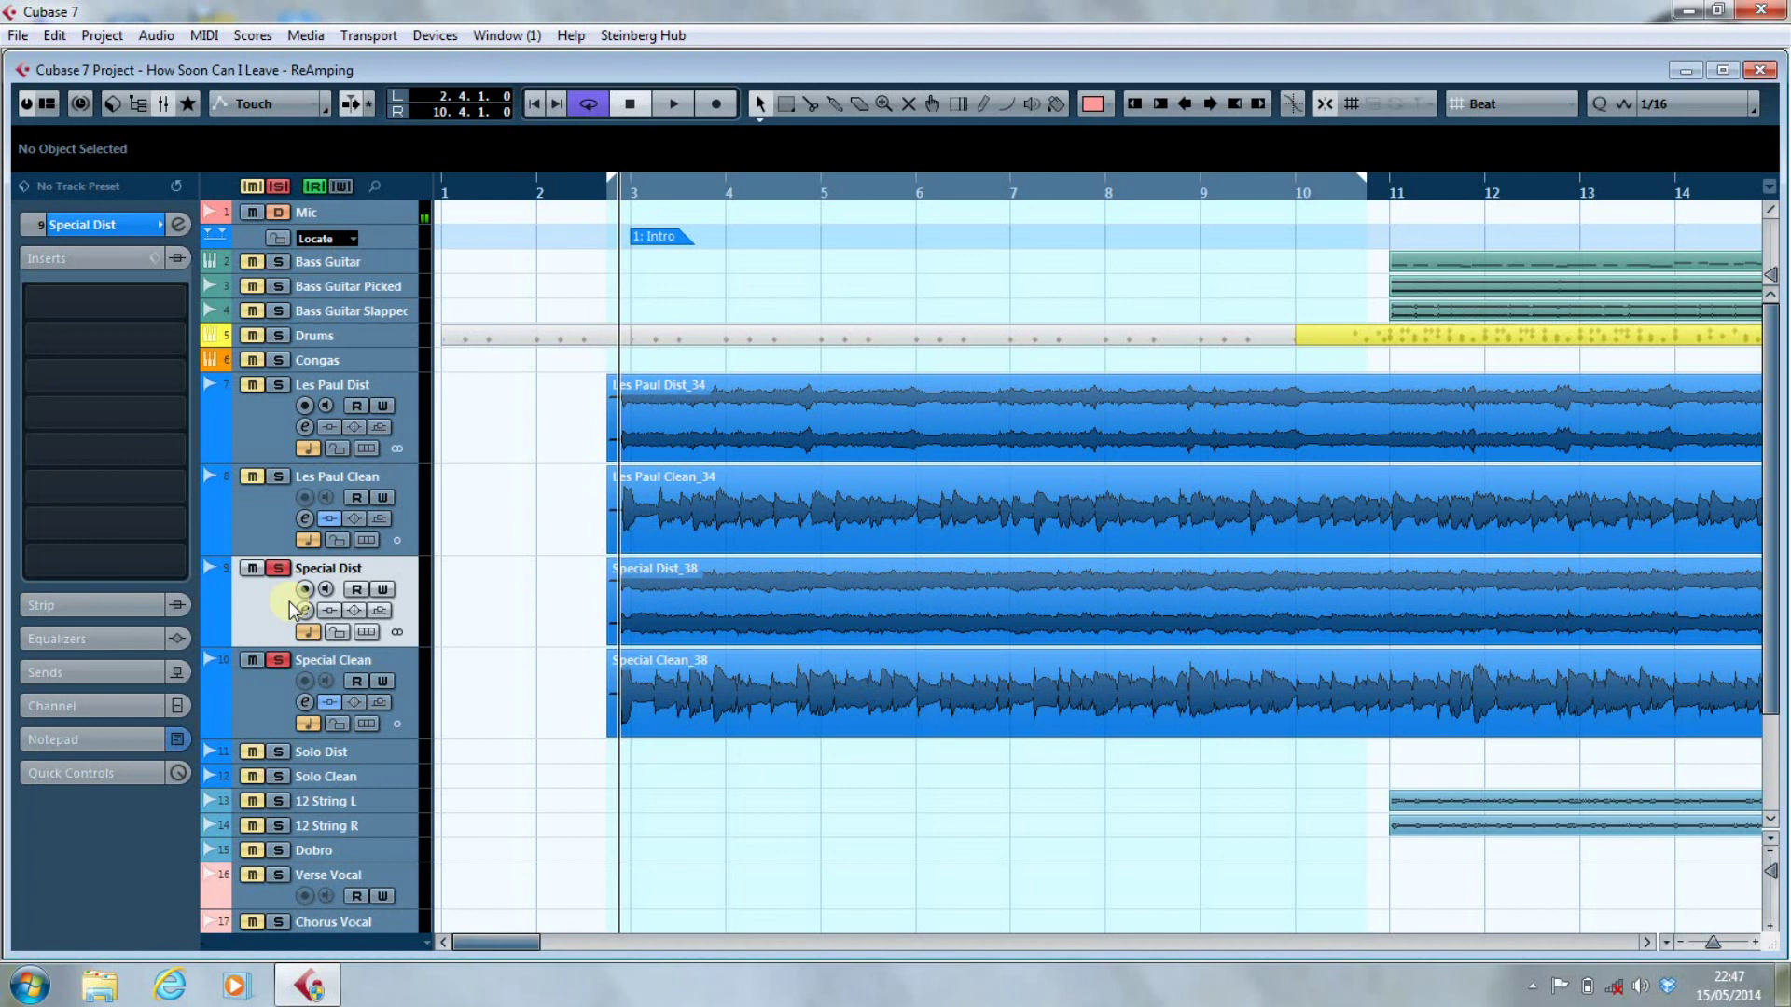
Solo Les Paul Dist and Les Paul Clean, then view each guitar track's Inspector pan settings.
click(278, 384)
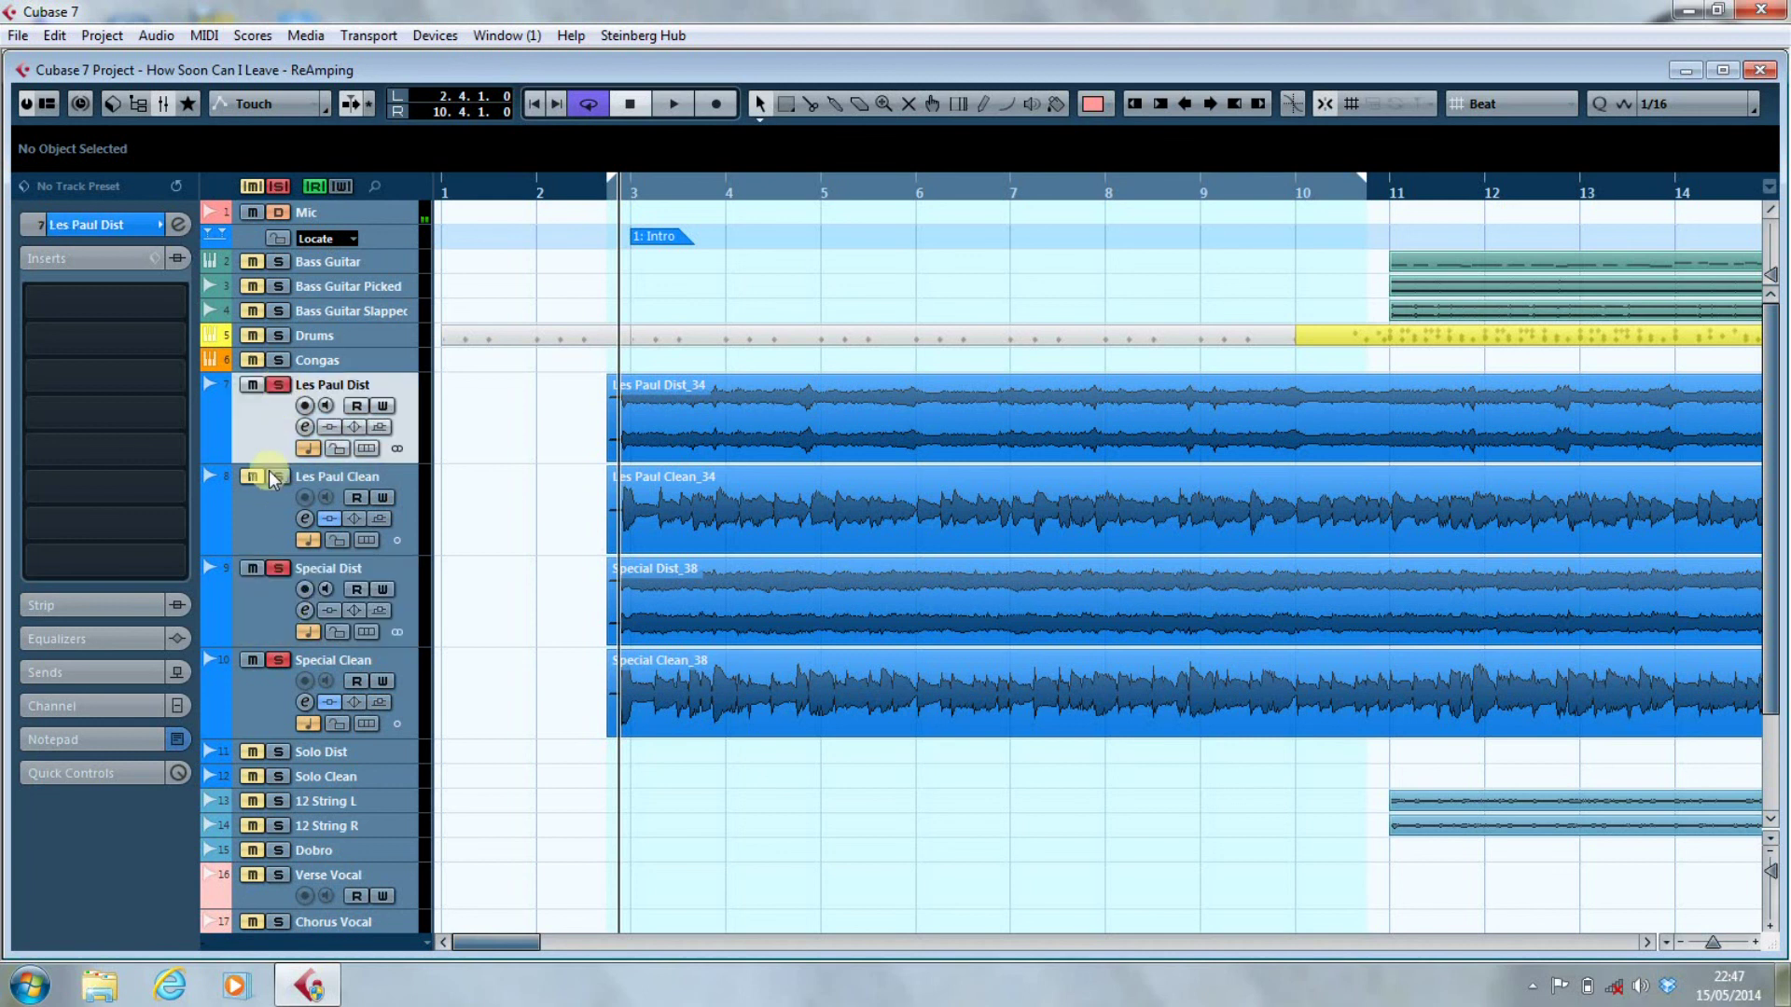
click(277, 477)
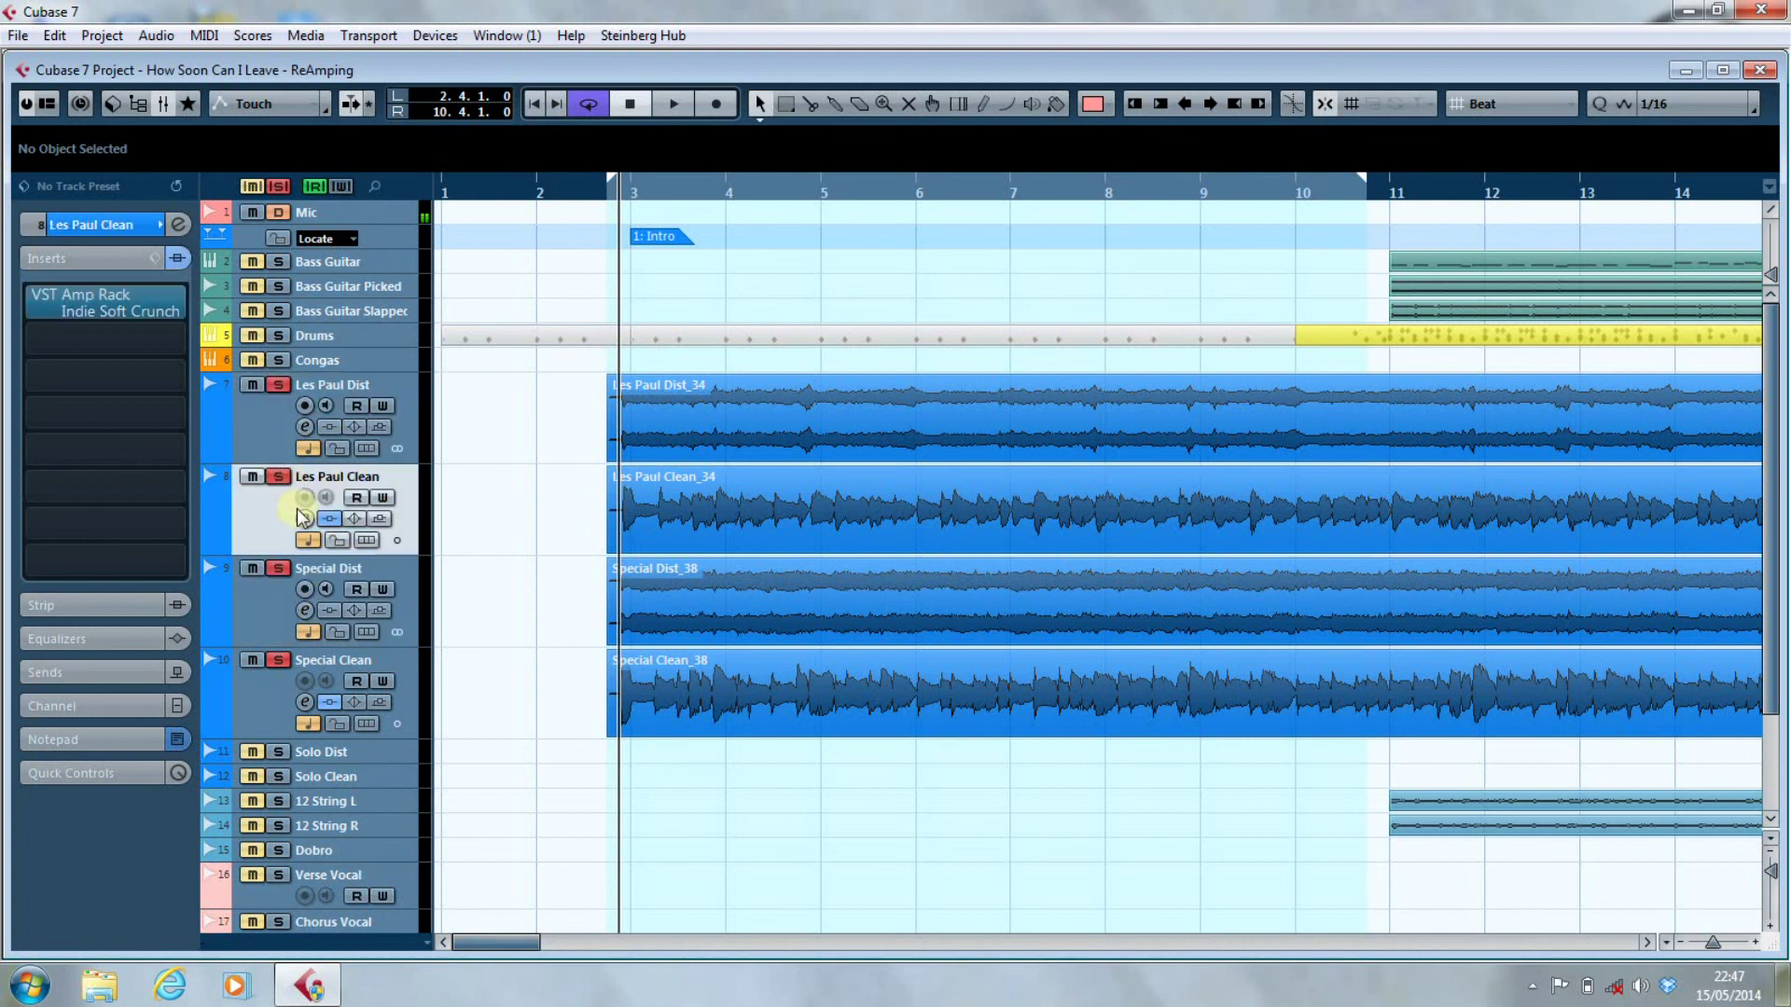
click(278, 400)
click(110, 224)
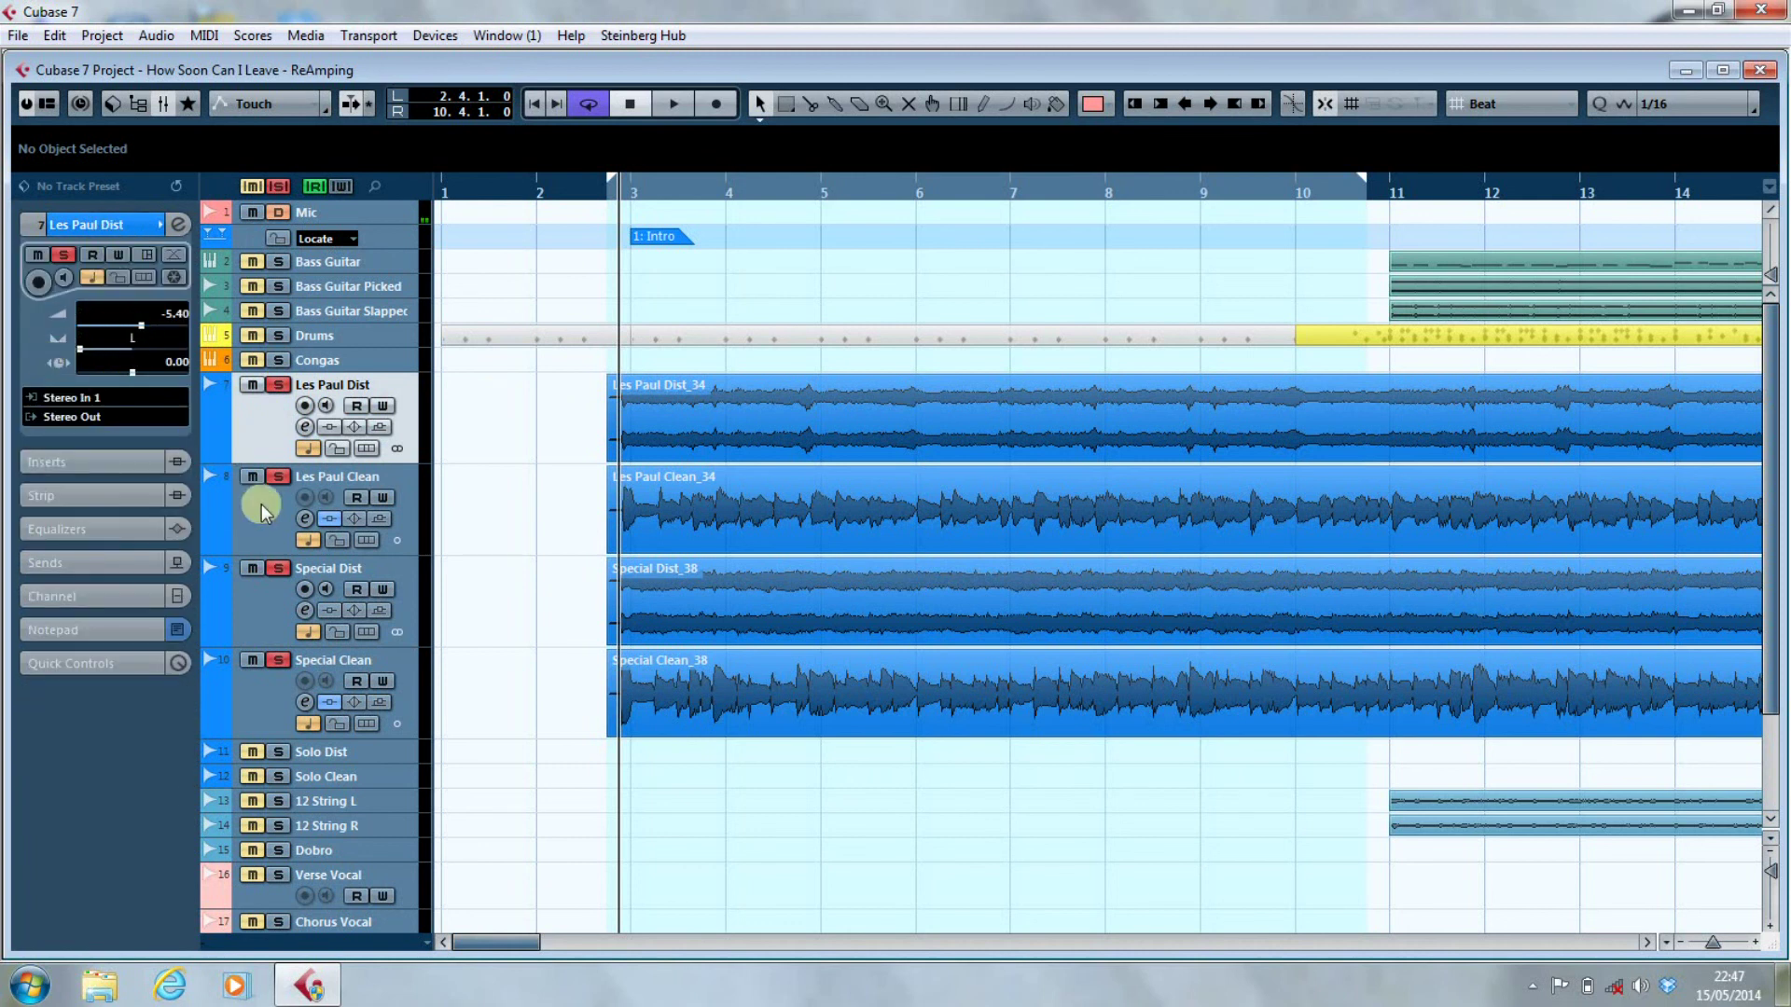
key(Down)
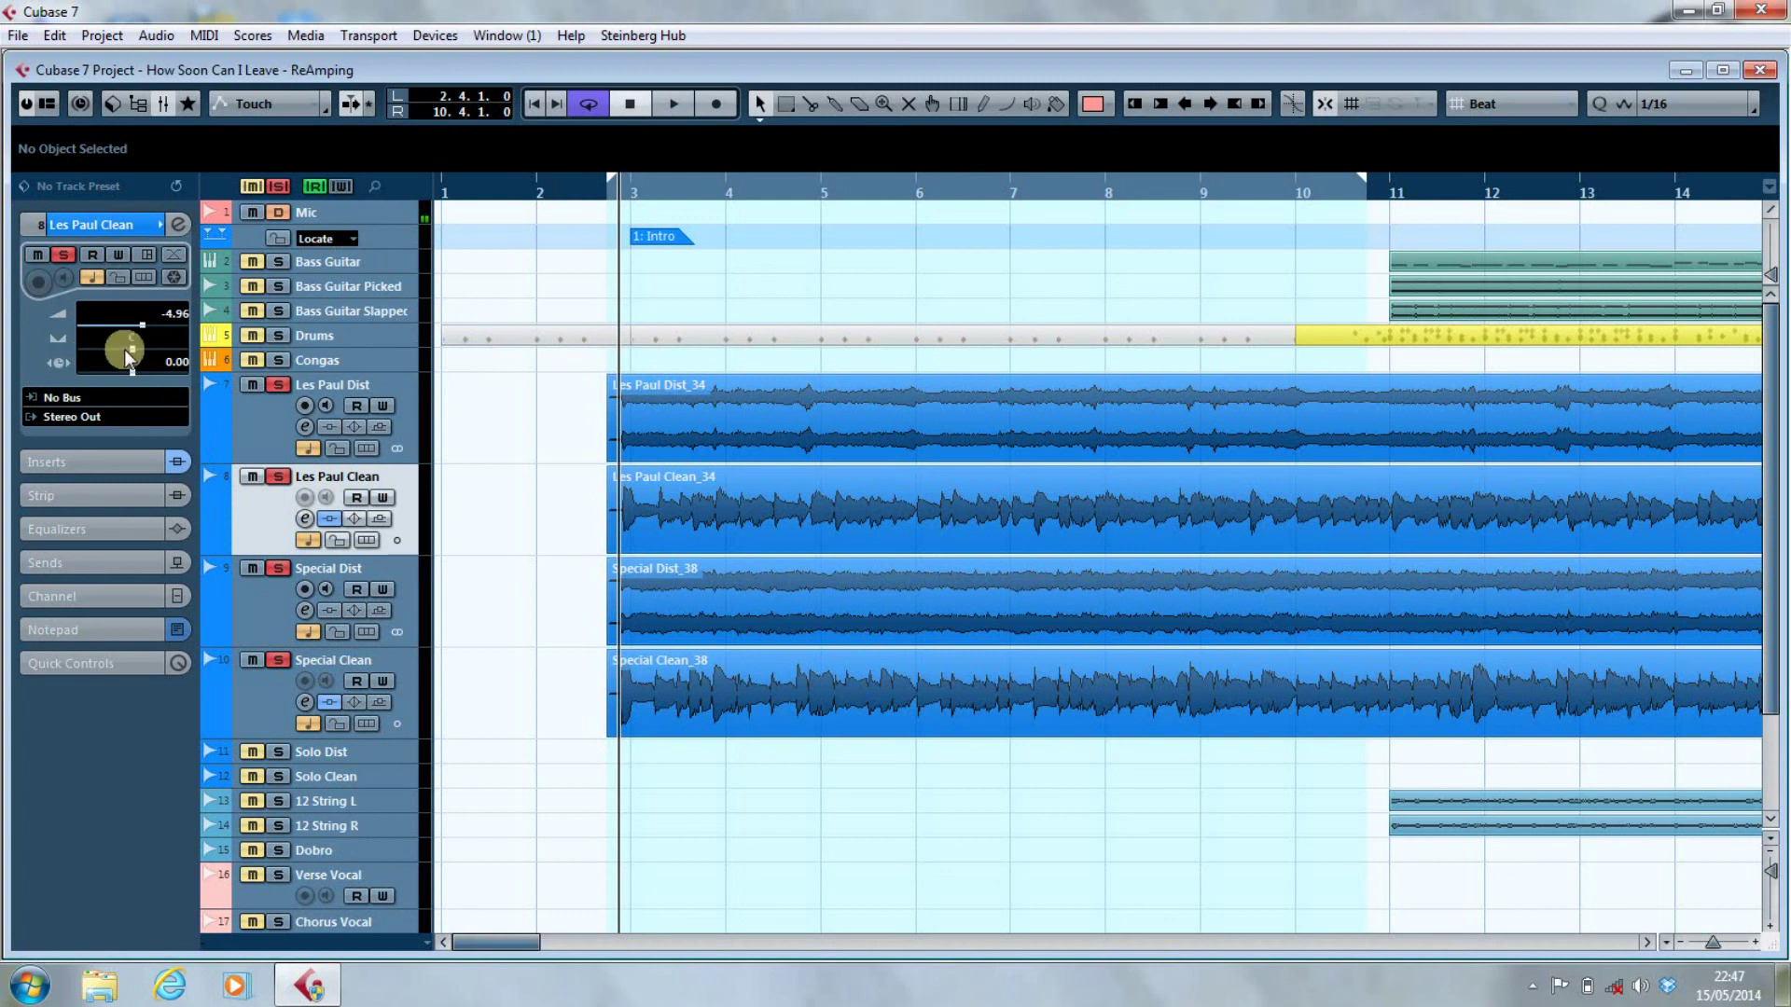
click(278, 610)
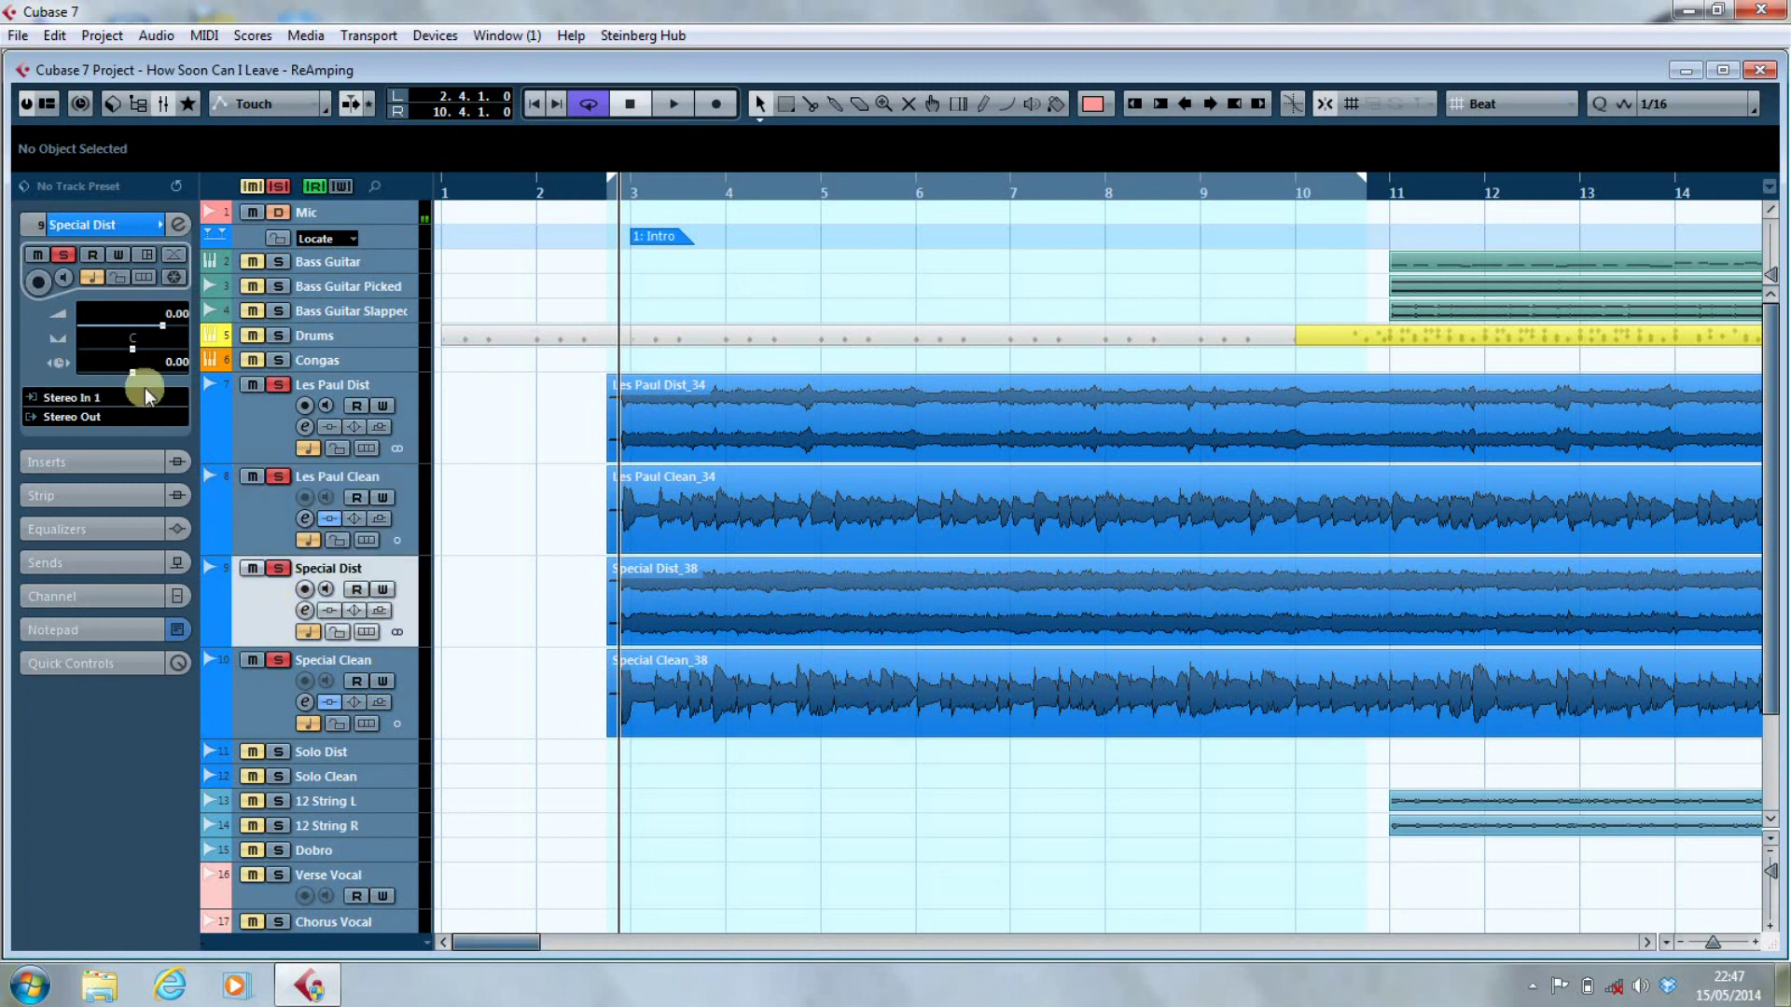
click(256, 651)
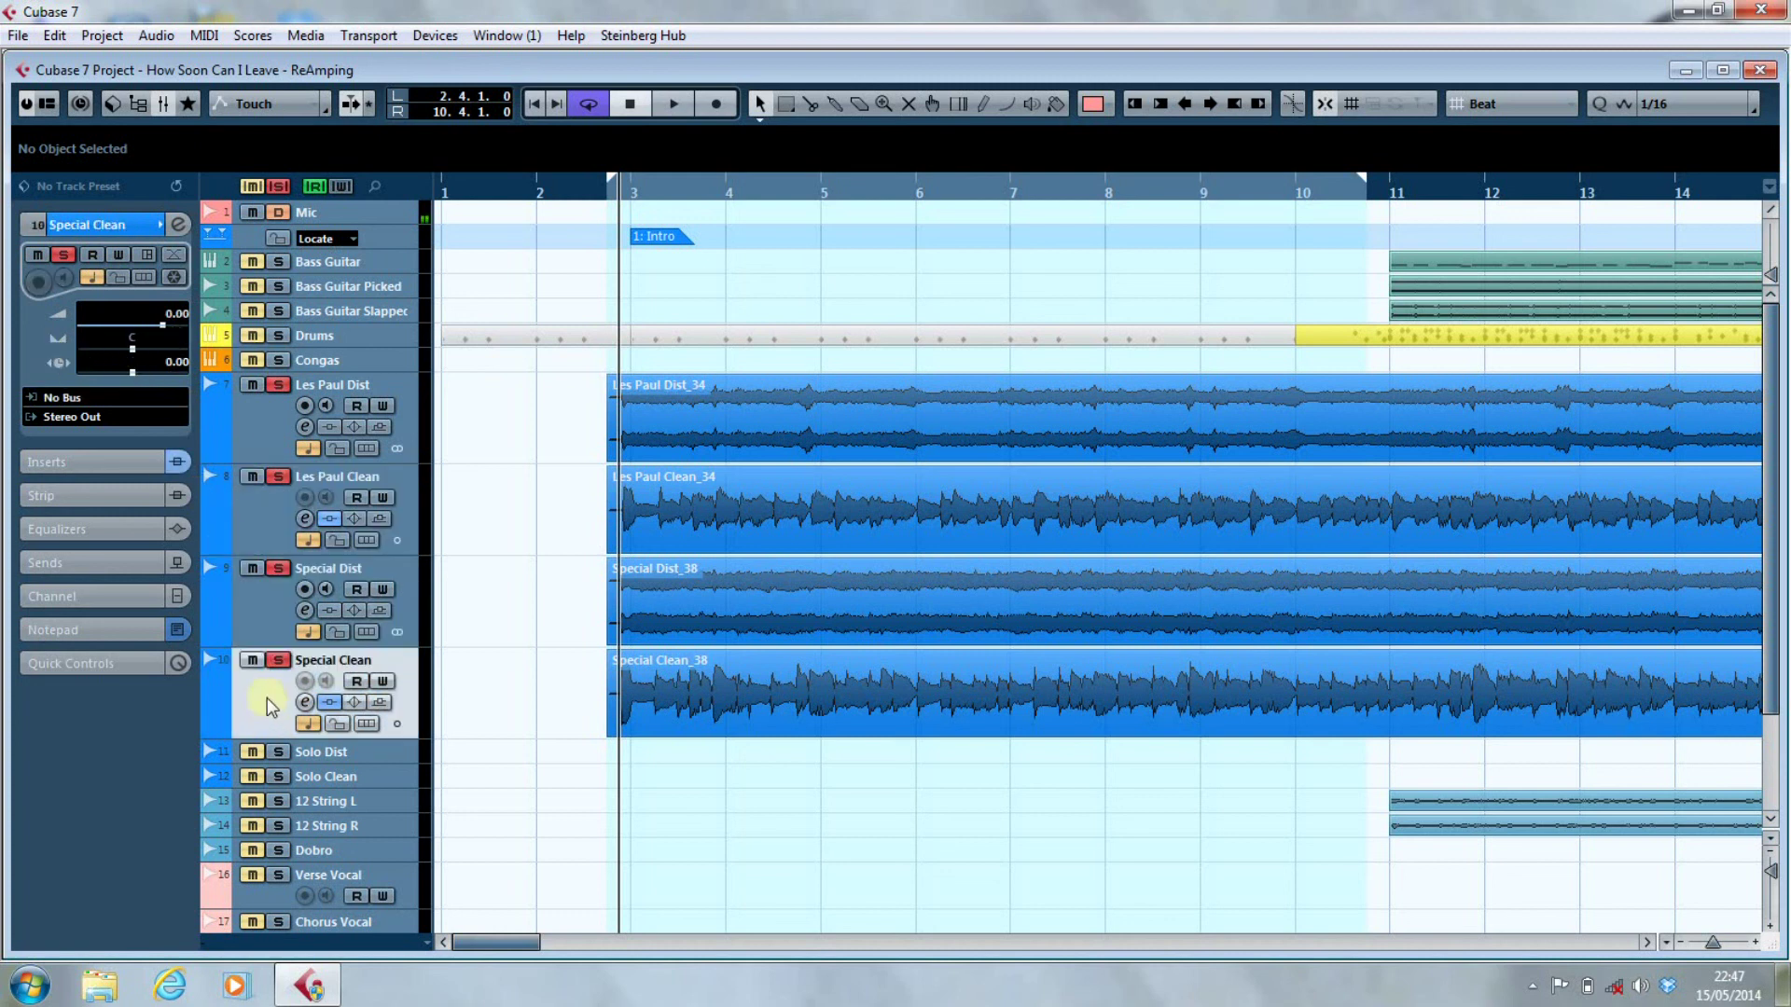